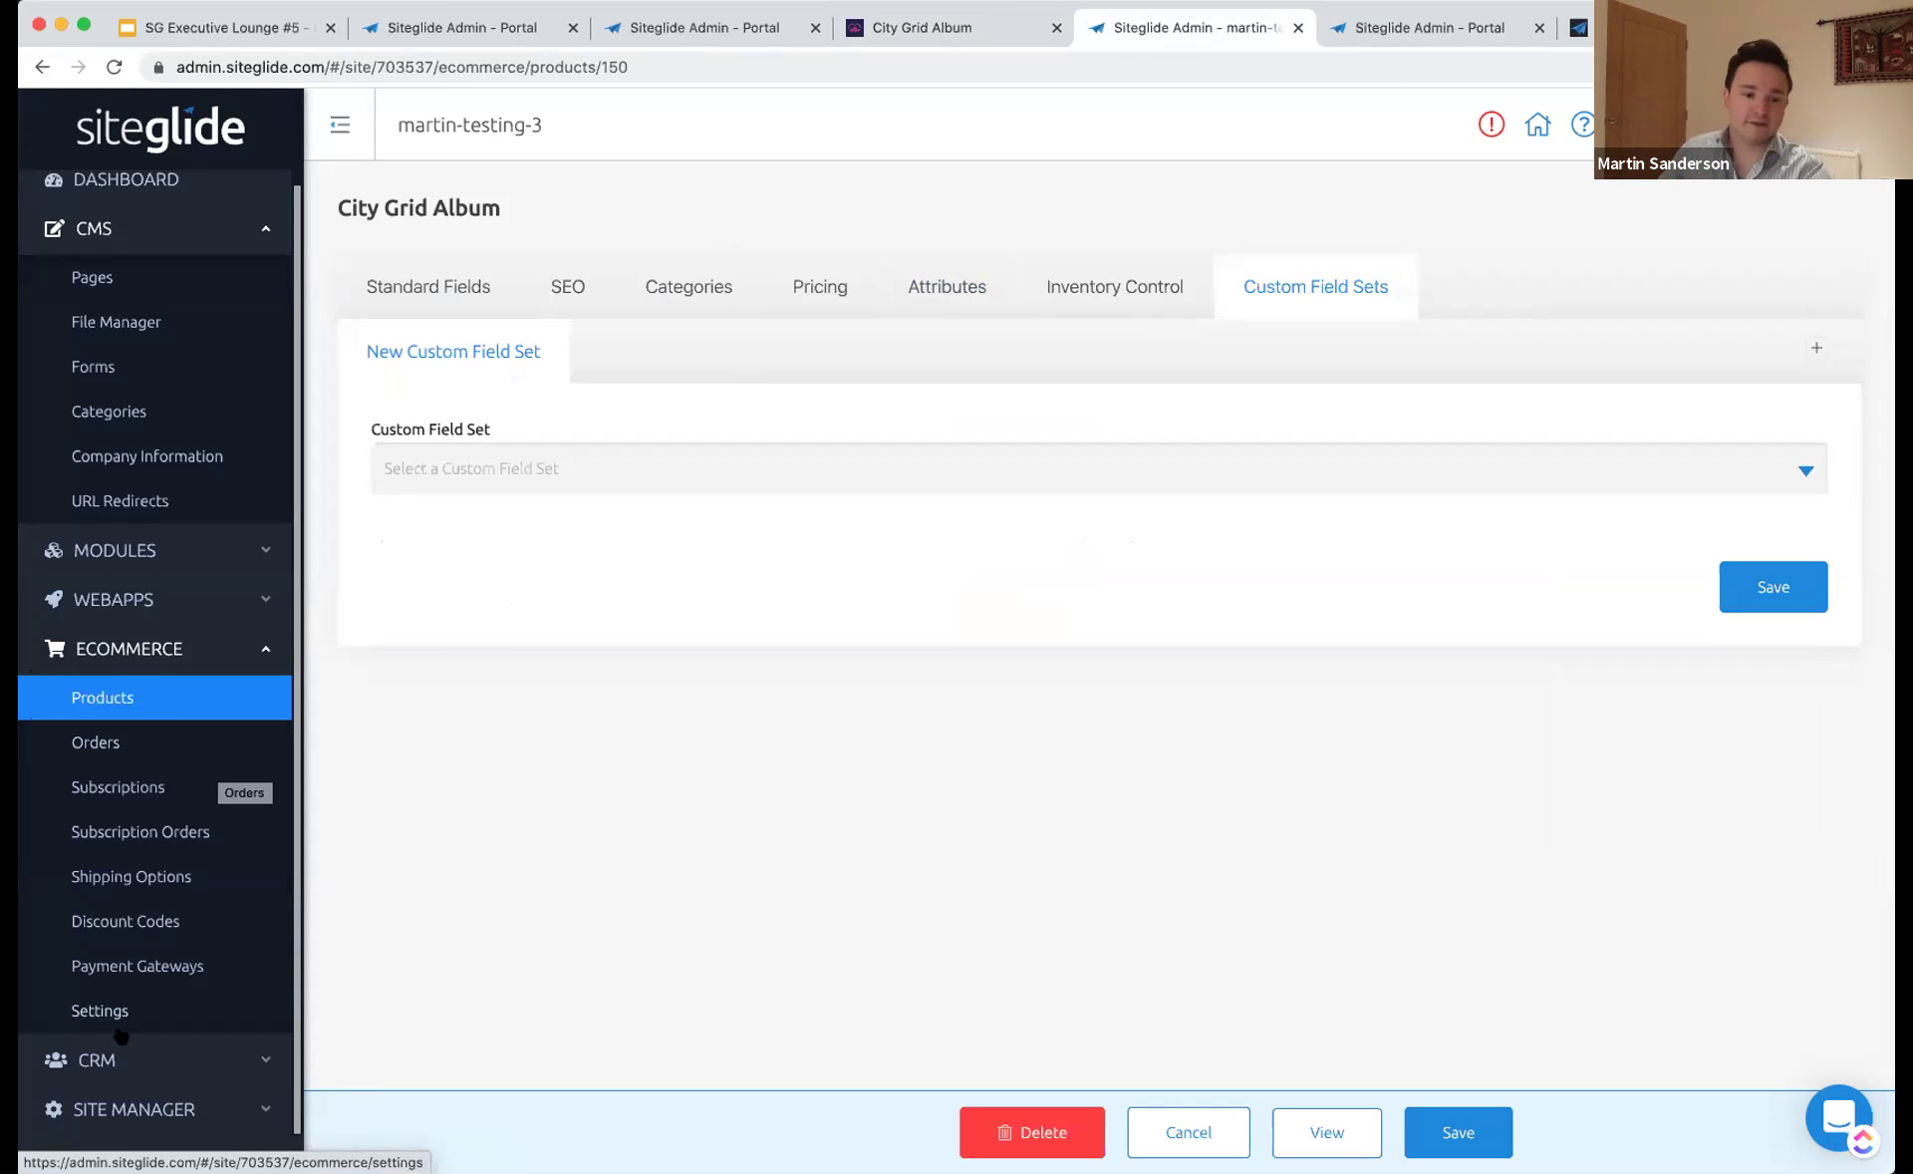
- Create a new custom field set in the site manager and name it My CFS
left_click(218, 1111)
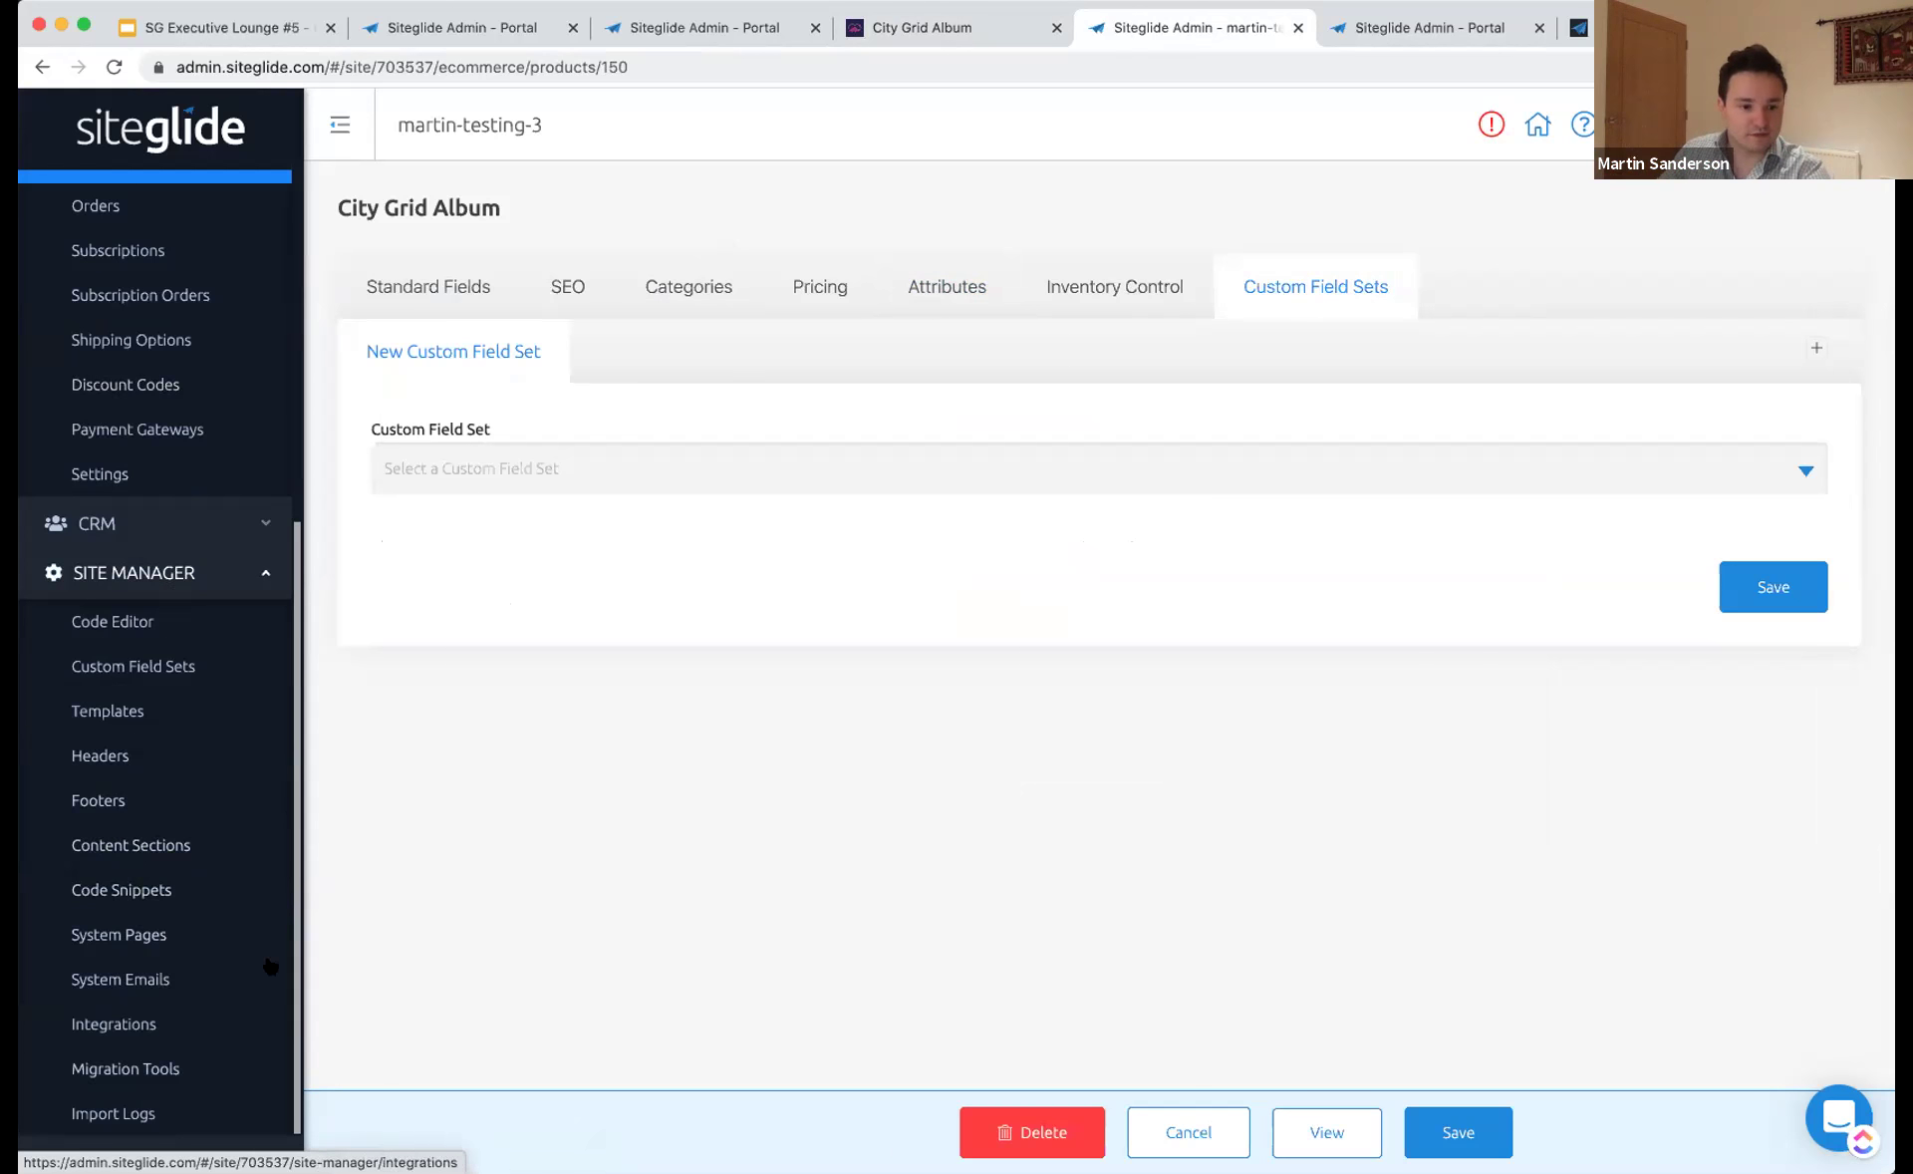
left_click(167, 666)
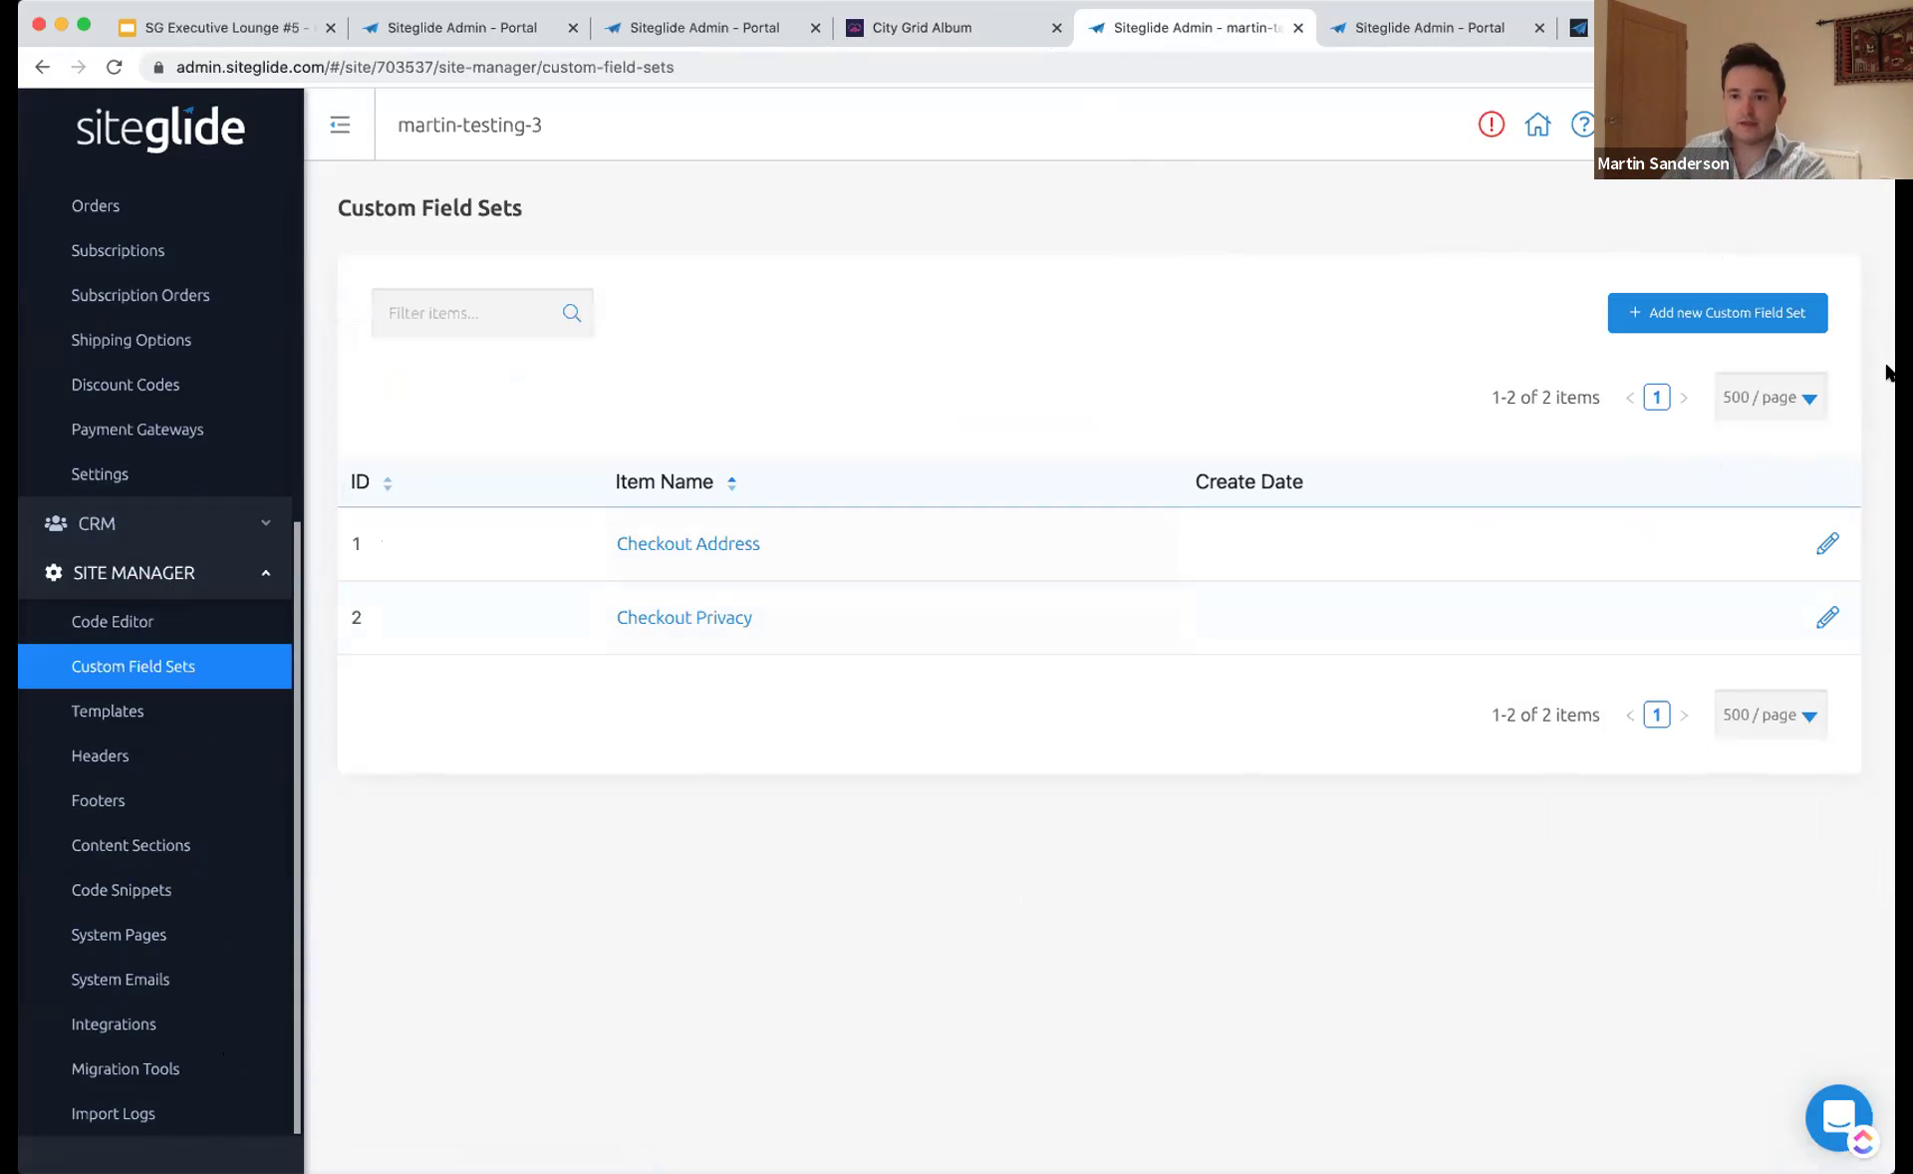
left_click(1684, 317)
left_click(570, 336)
type("My")
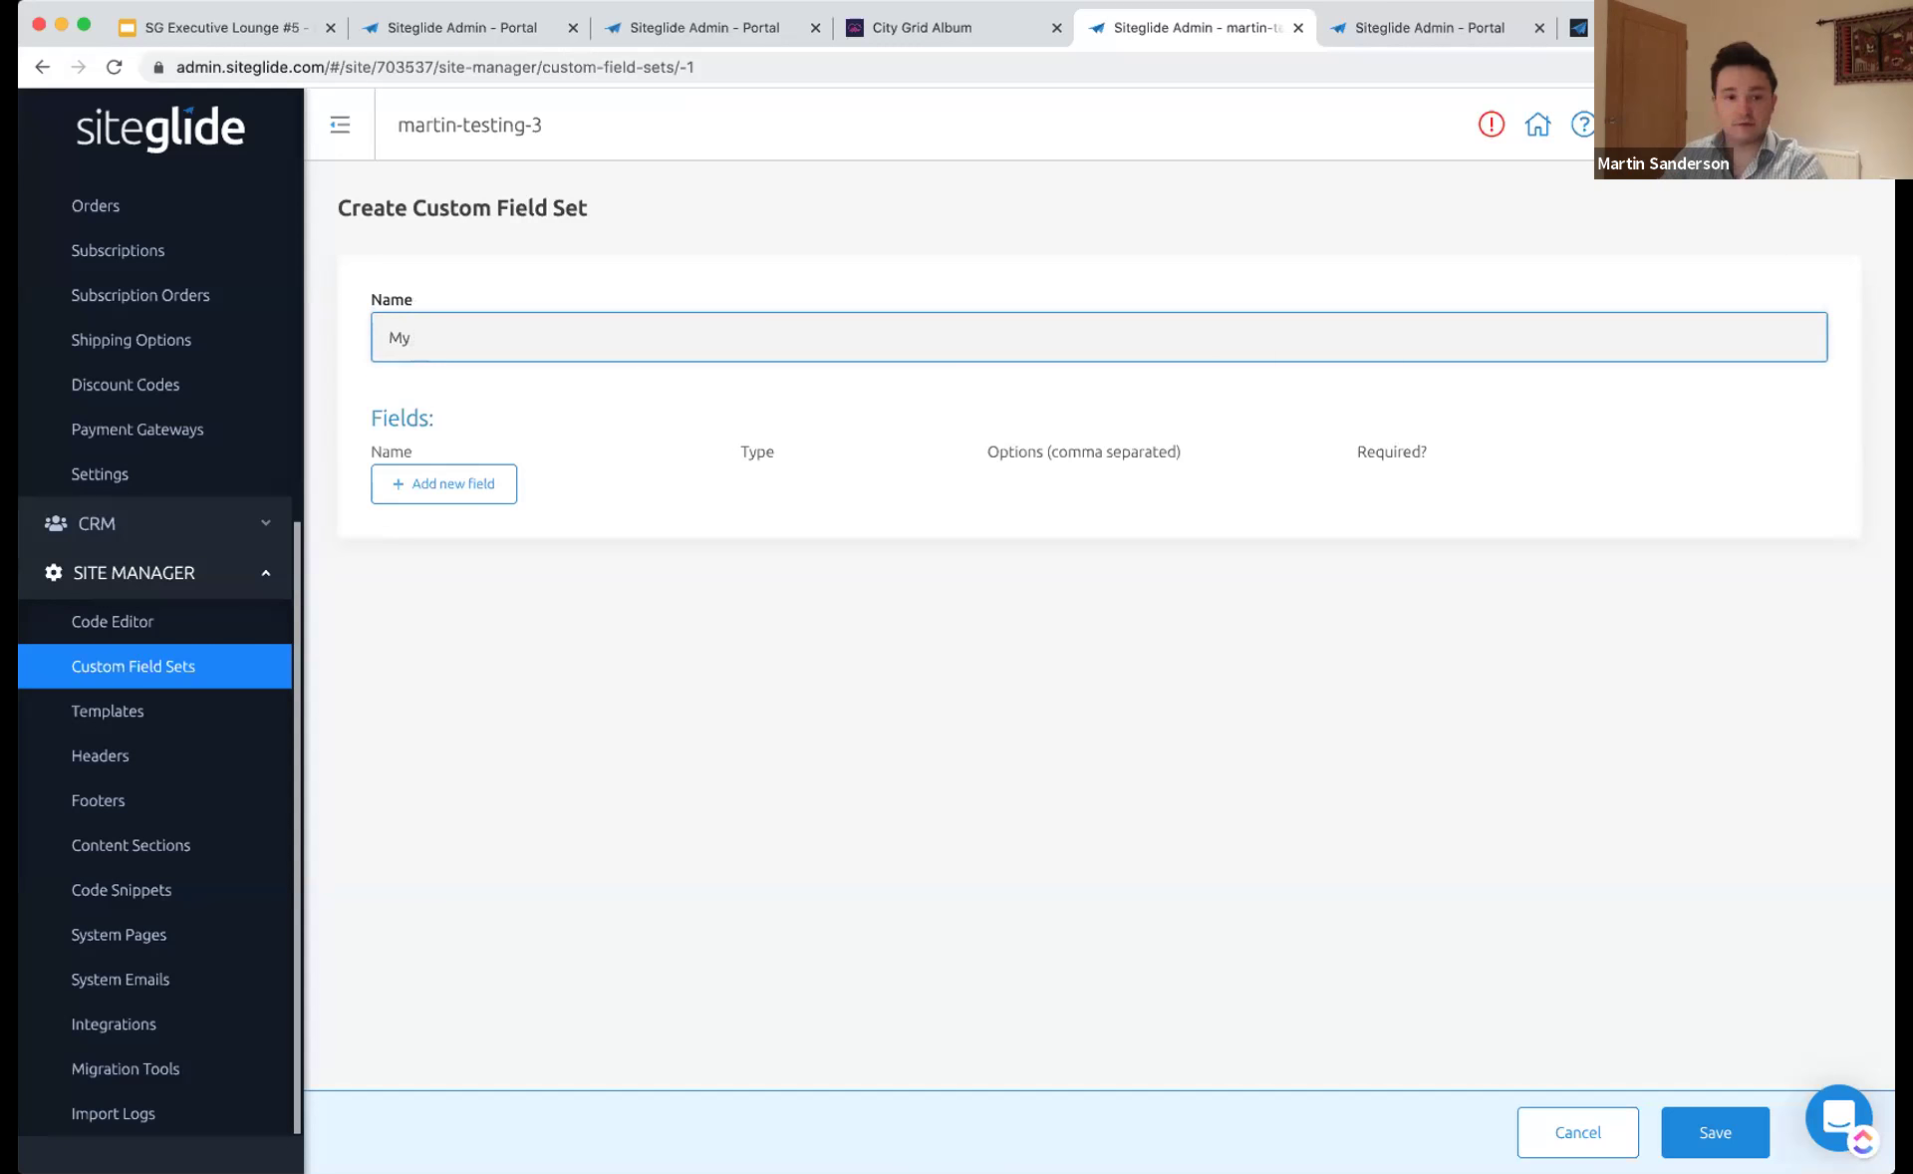
- Add a field to the custom field set and choose Text (String) as its type
left_click(456, 488)
left_click(562, 504)
left_click(846, 484)
scroll(890, 694, "down", 2)
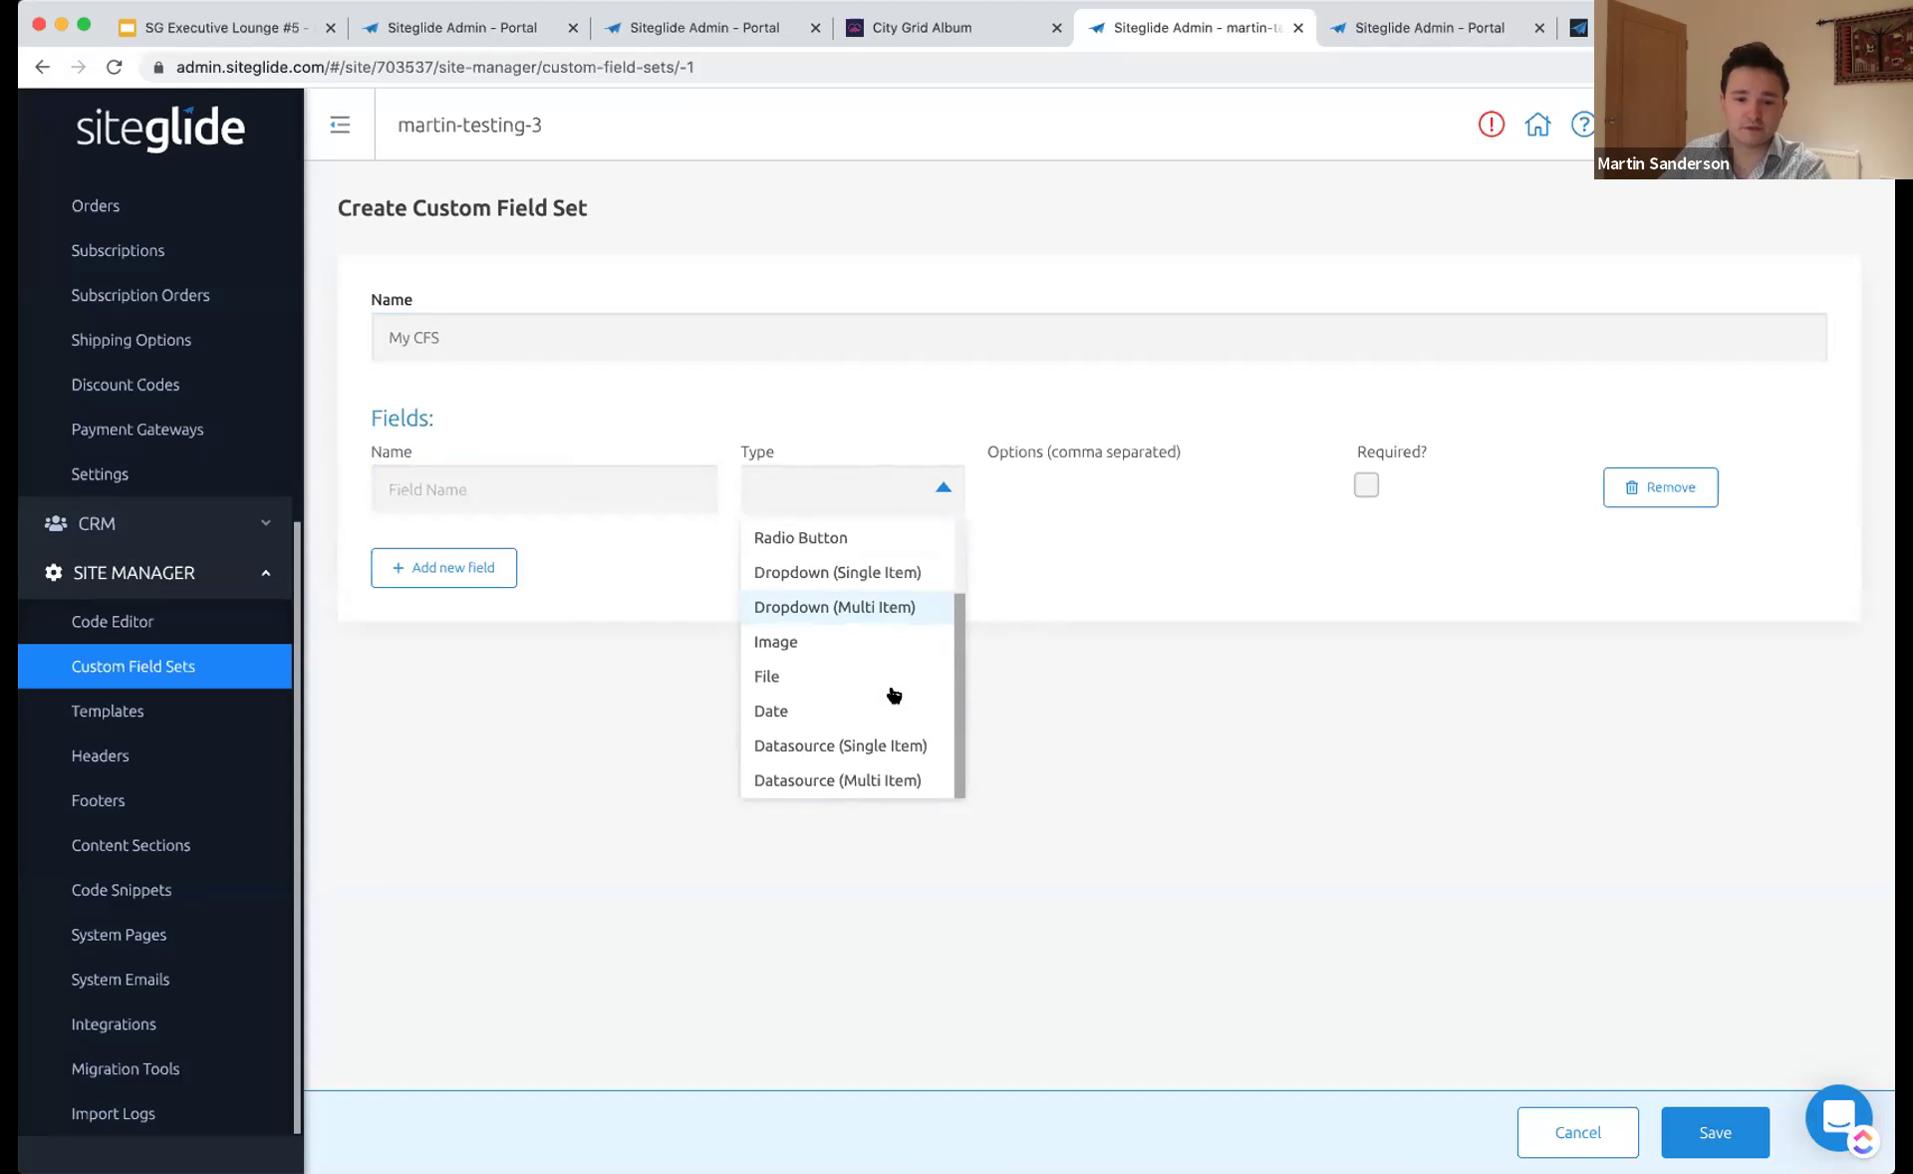
scroll(890, 688, "up", 2)
scroll(876, 598, "down", 2)
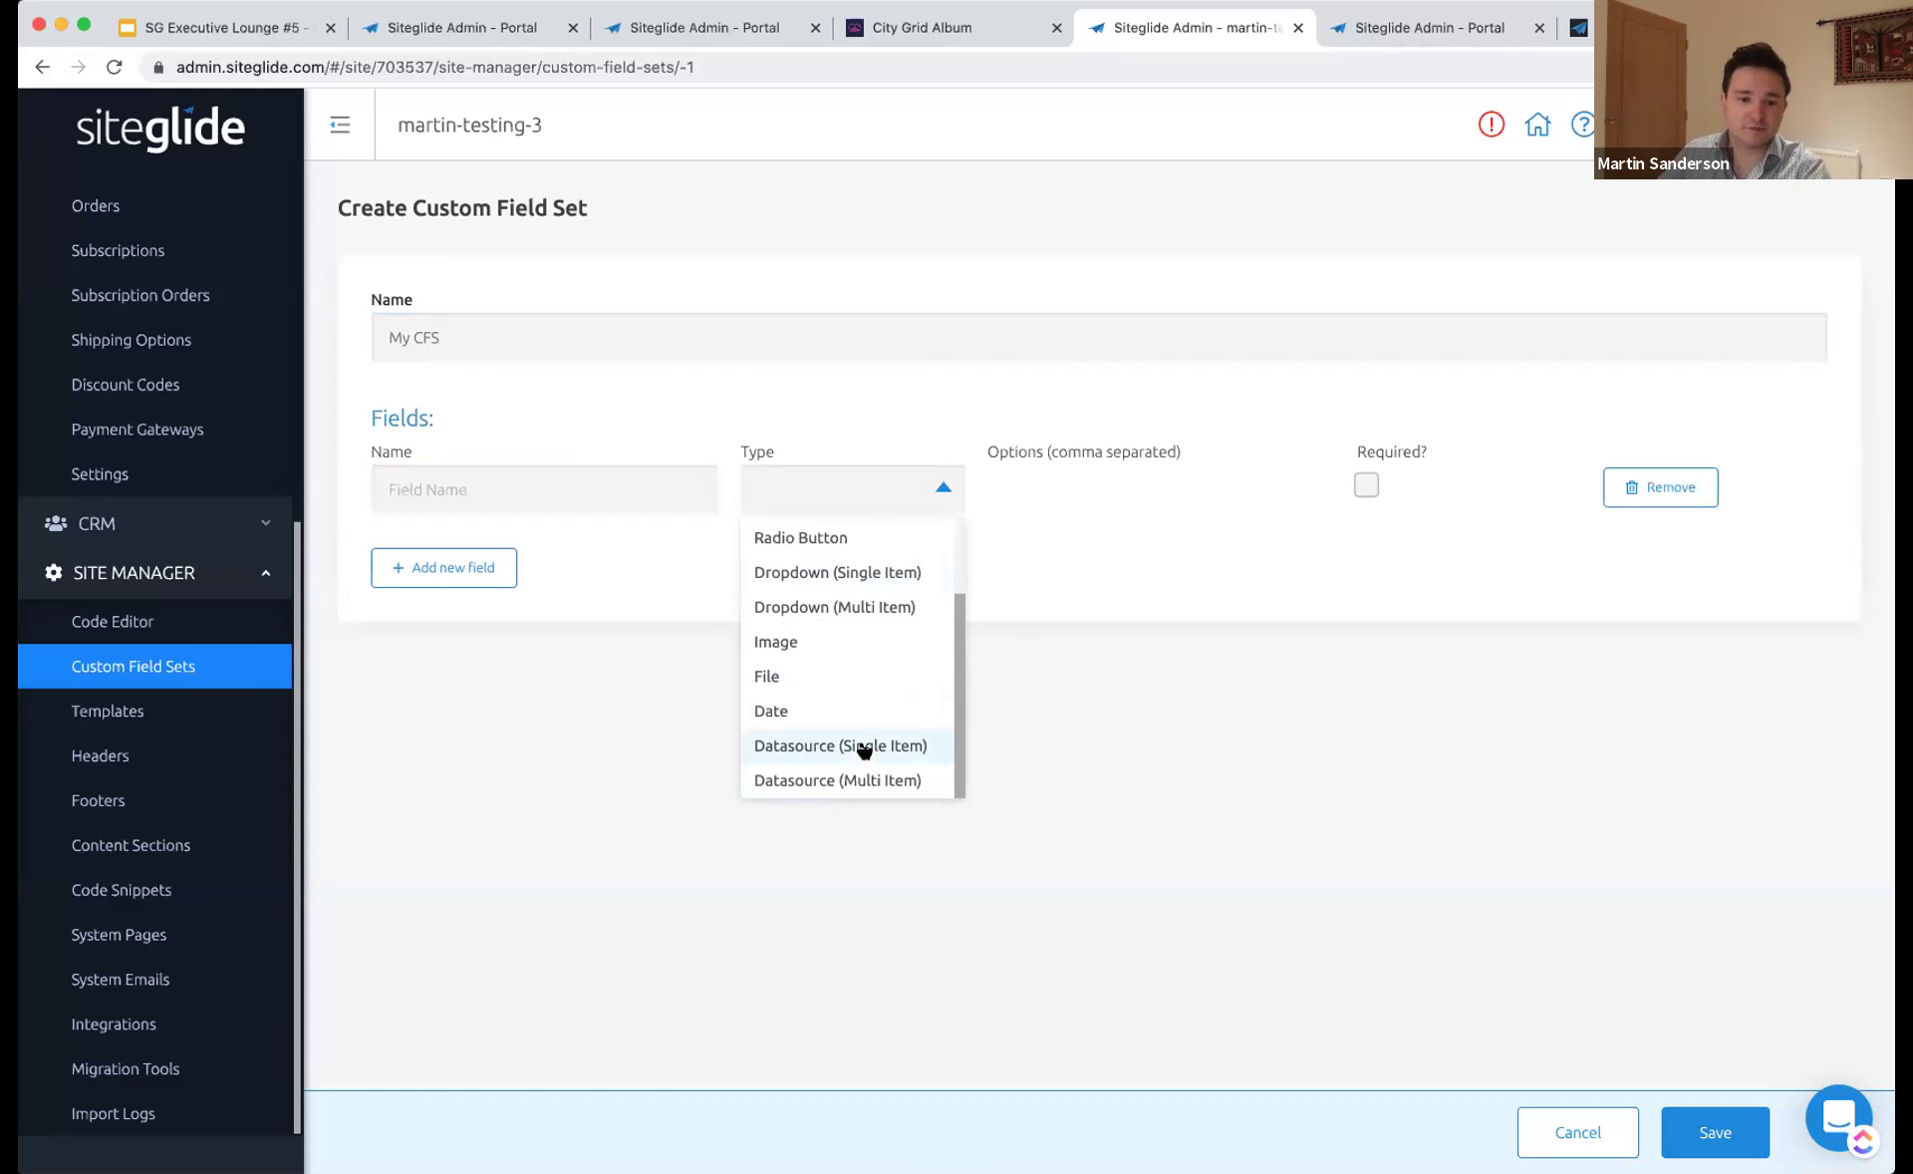
scroll(873, 559, "up", 2)
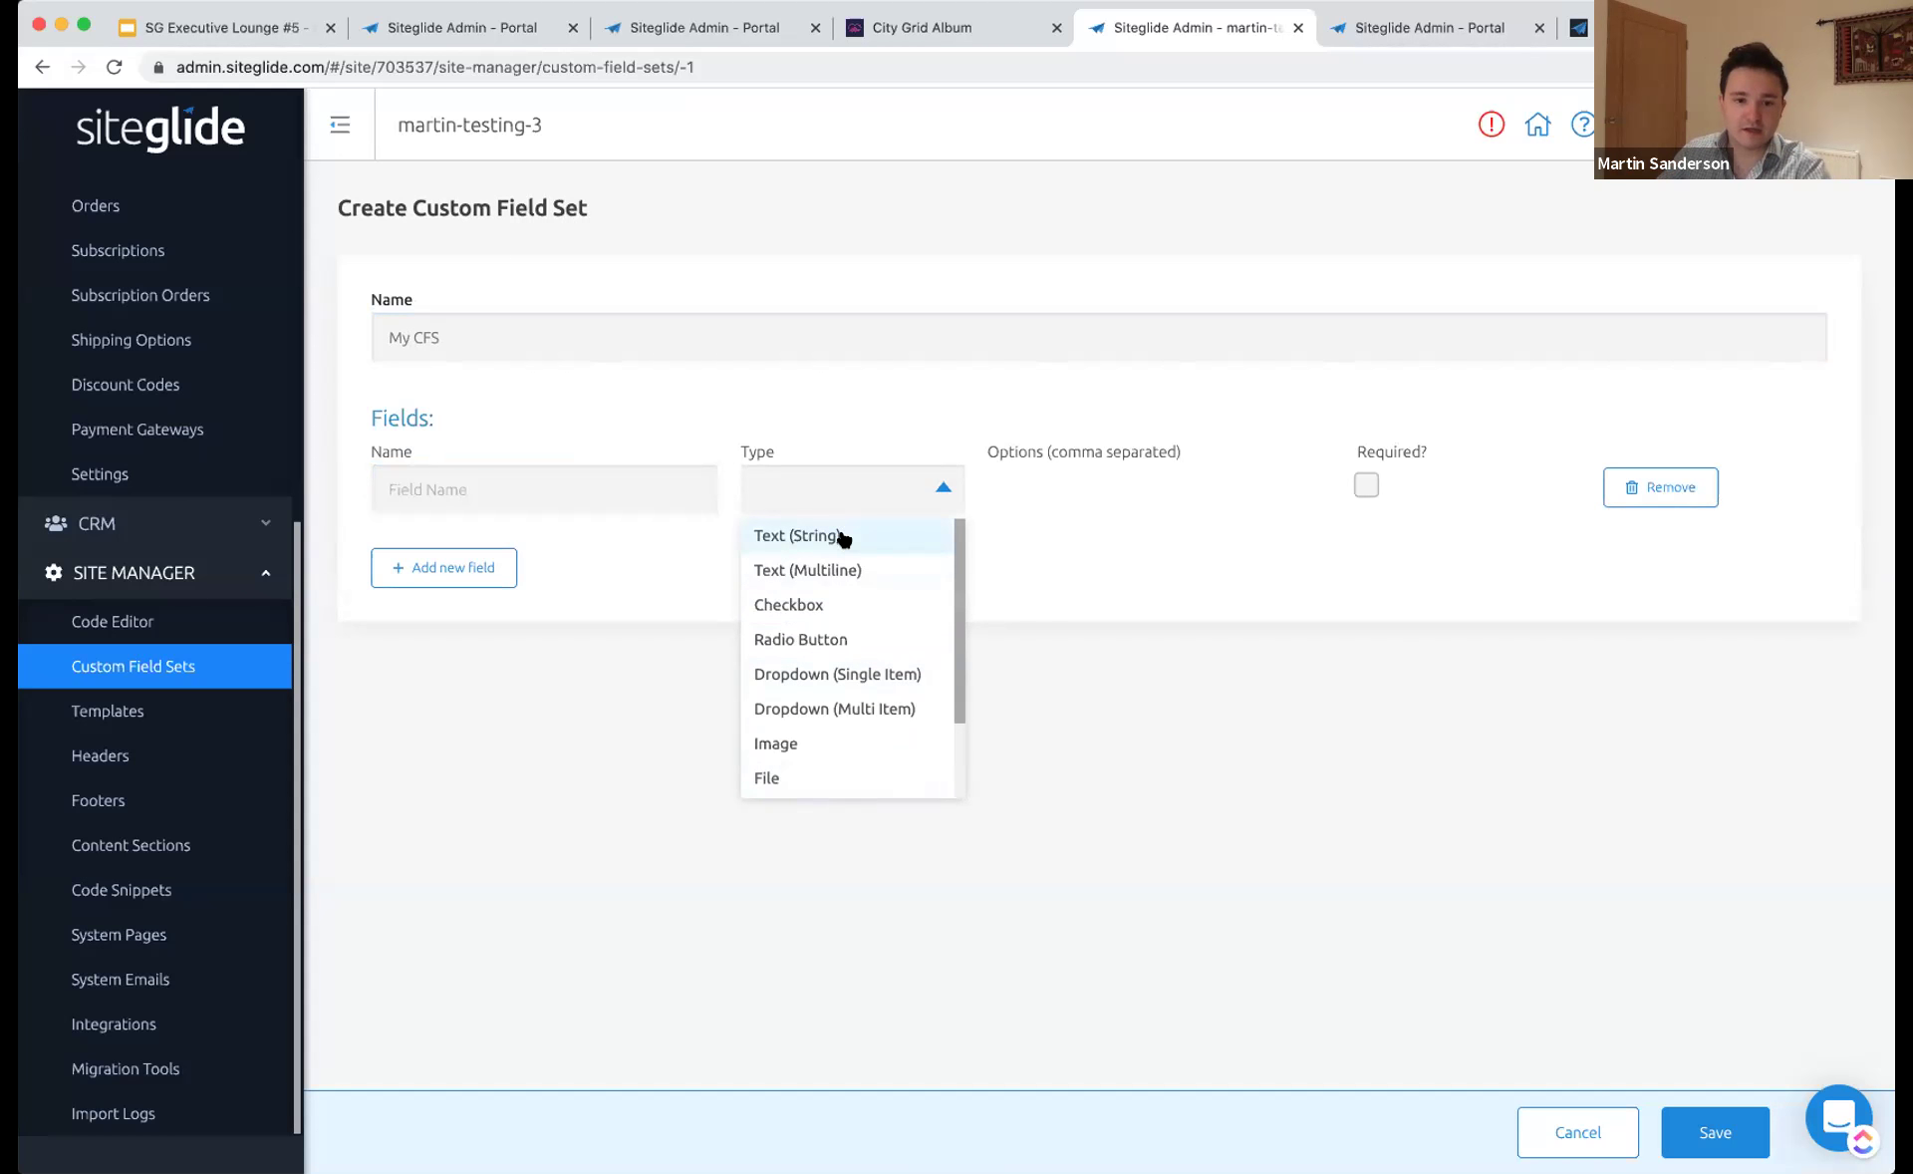
left_click(846, 538)
- Name the new field Location, mark it as required and save the custom field set
left_click(556, 475)
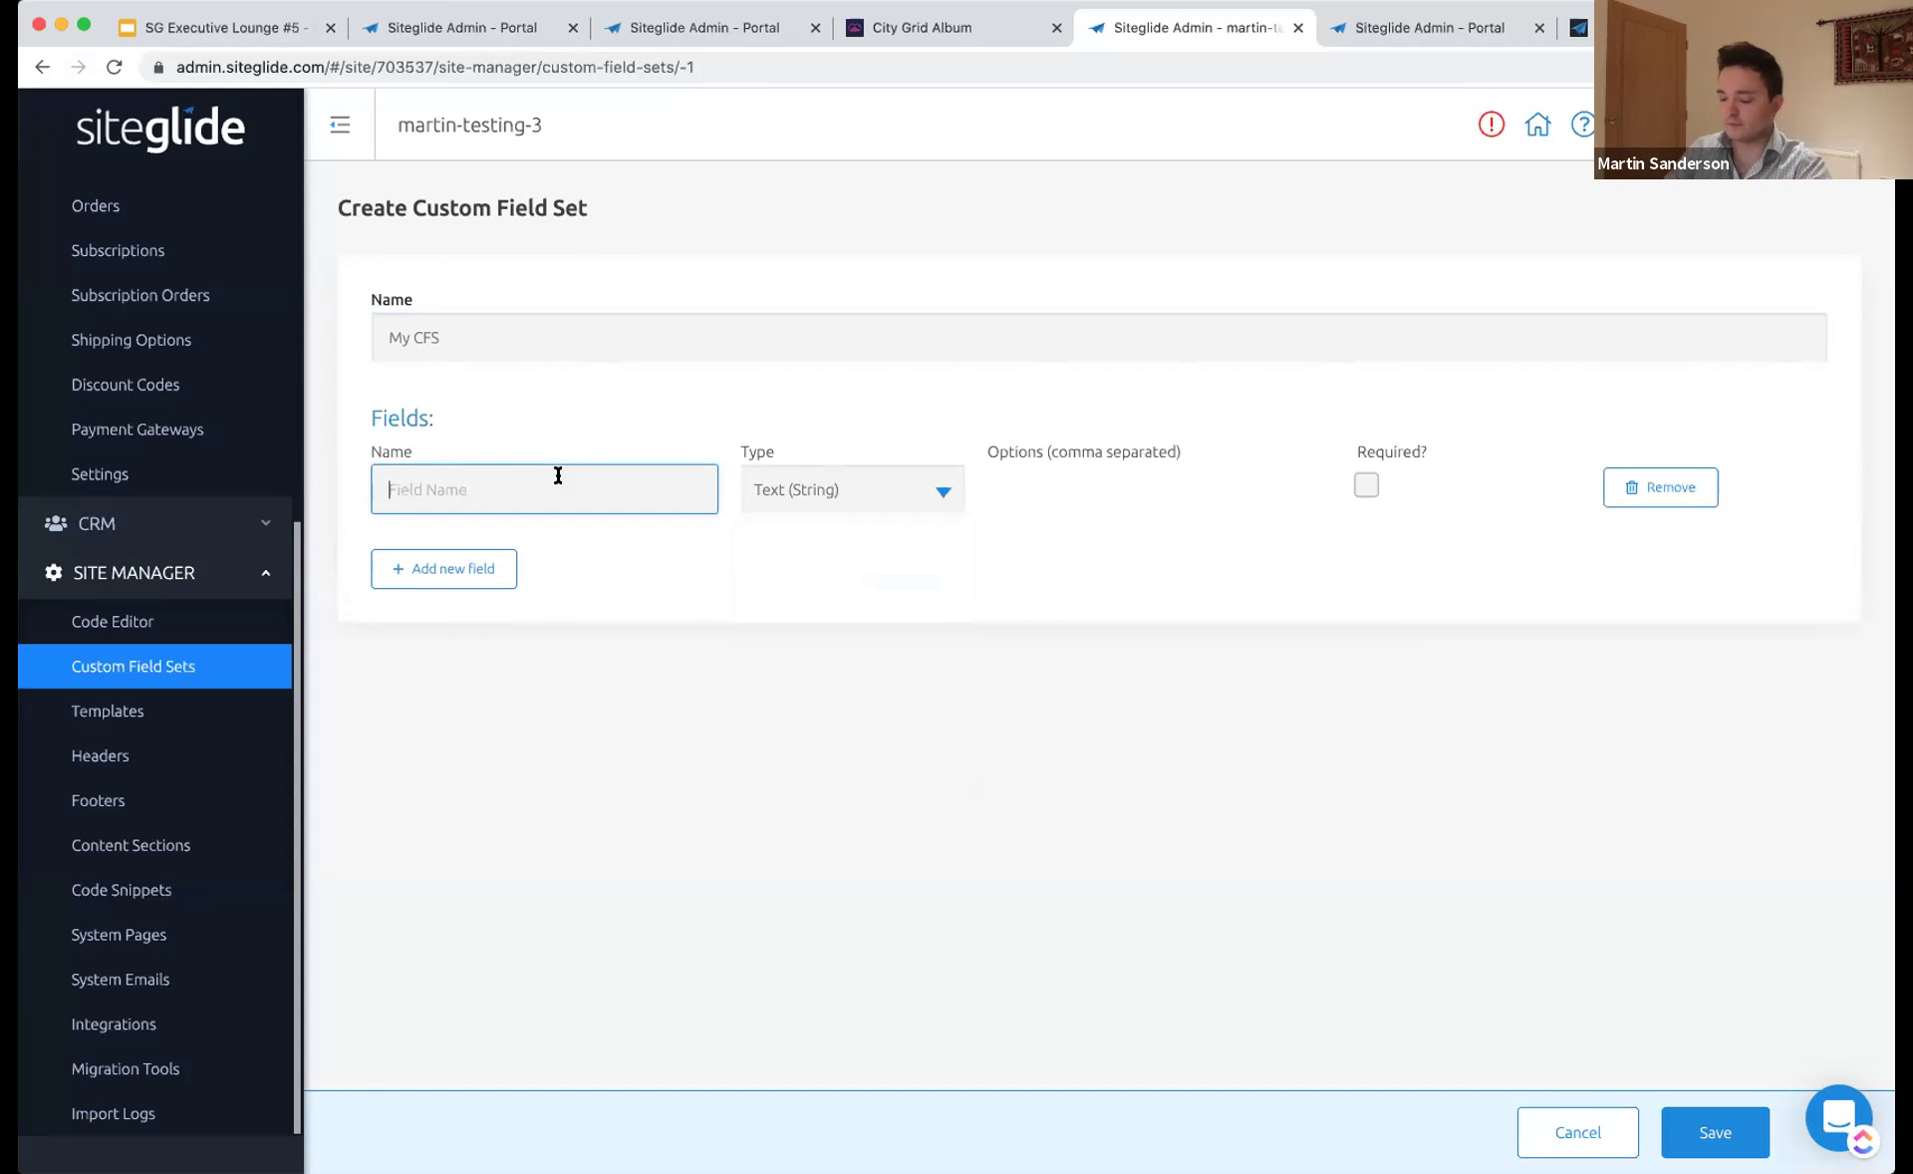
type("Location")
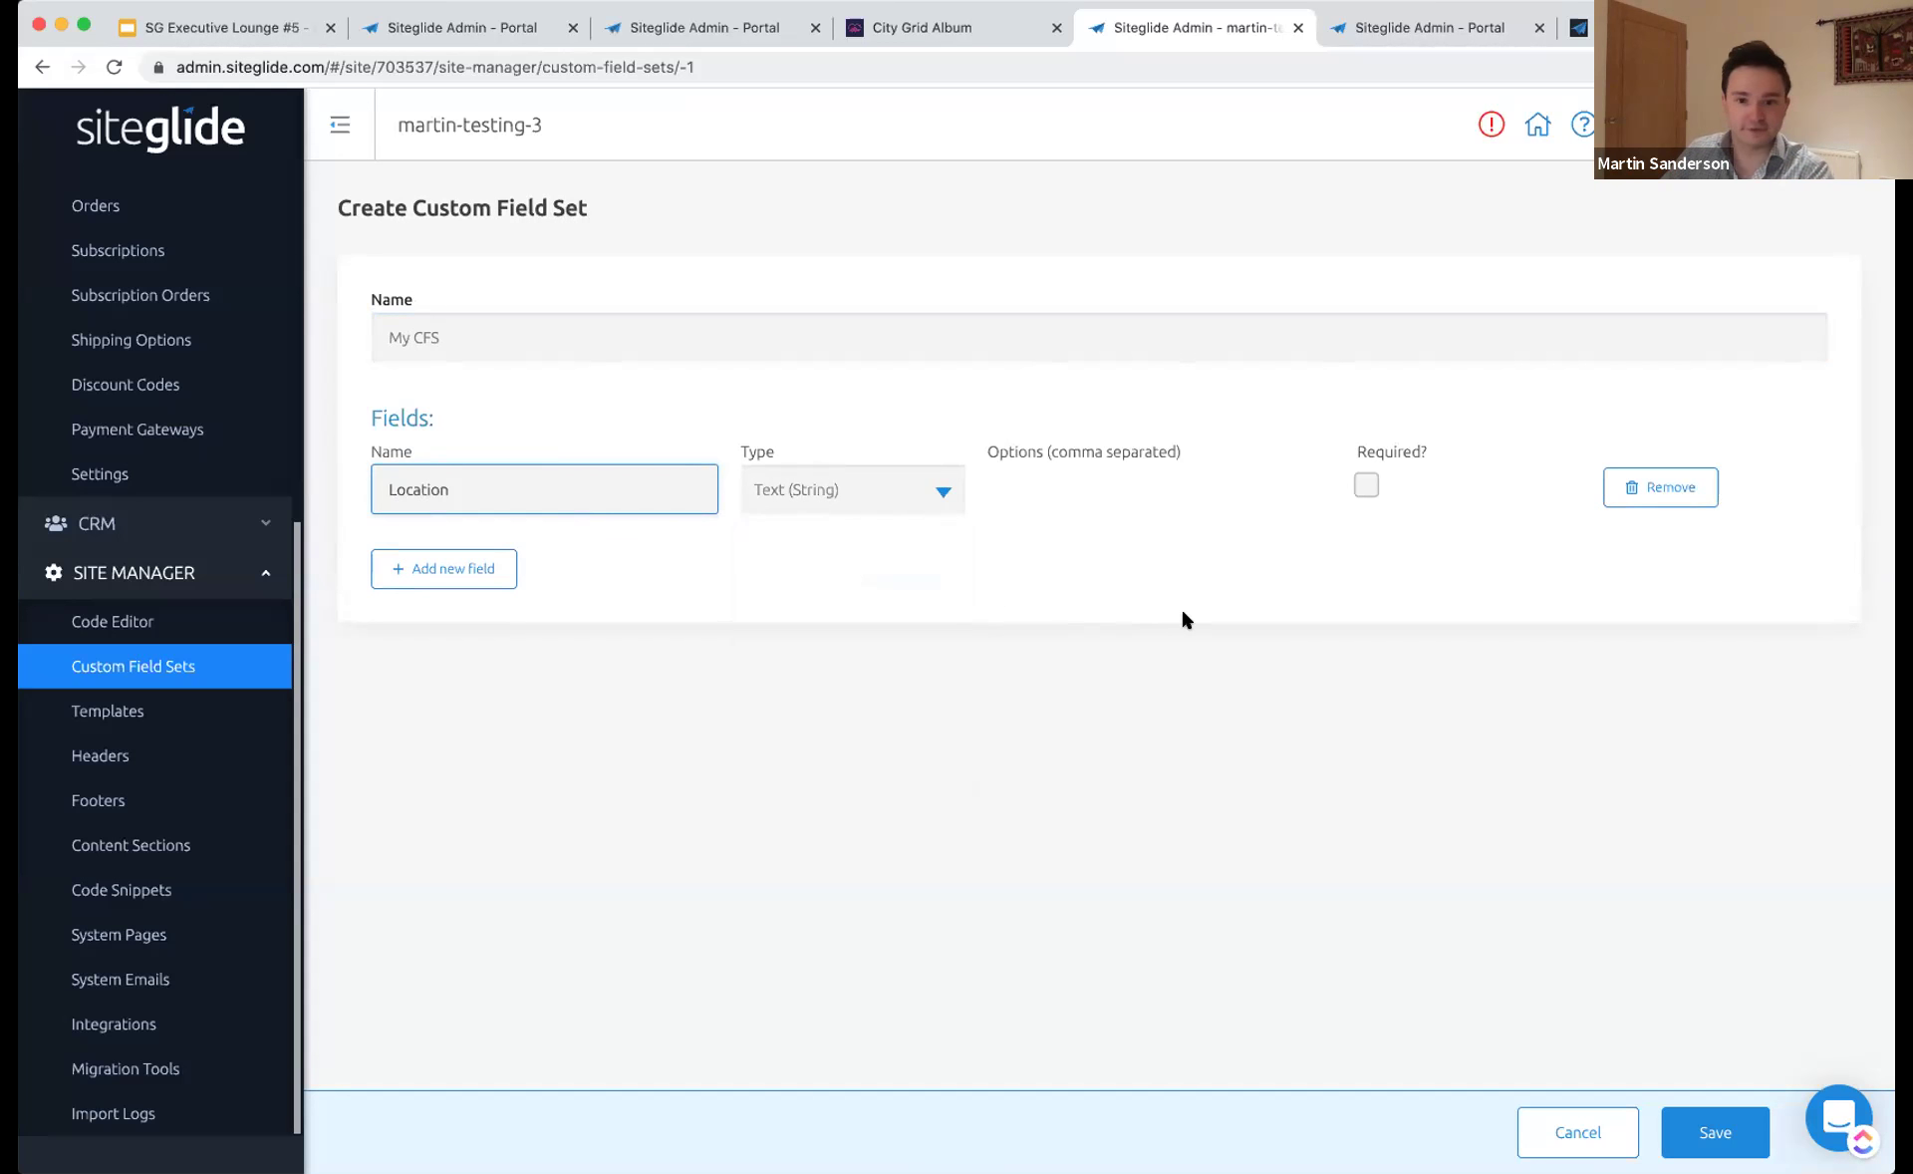
left_click(1336, 648)
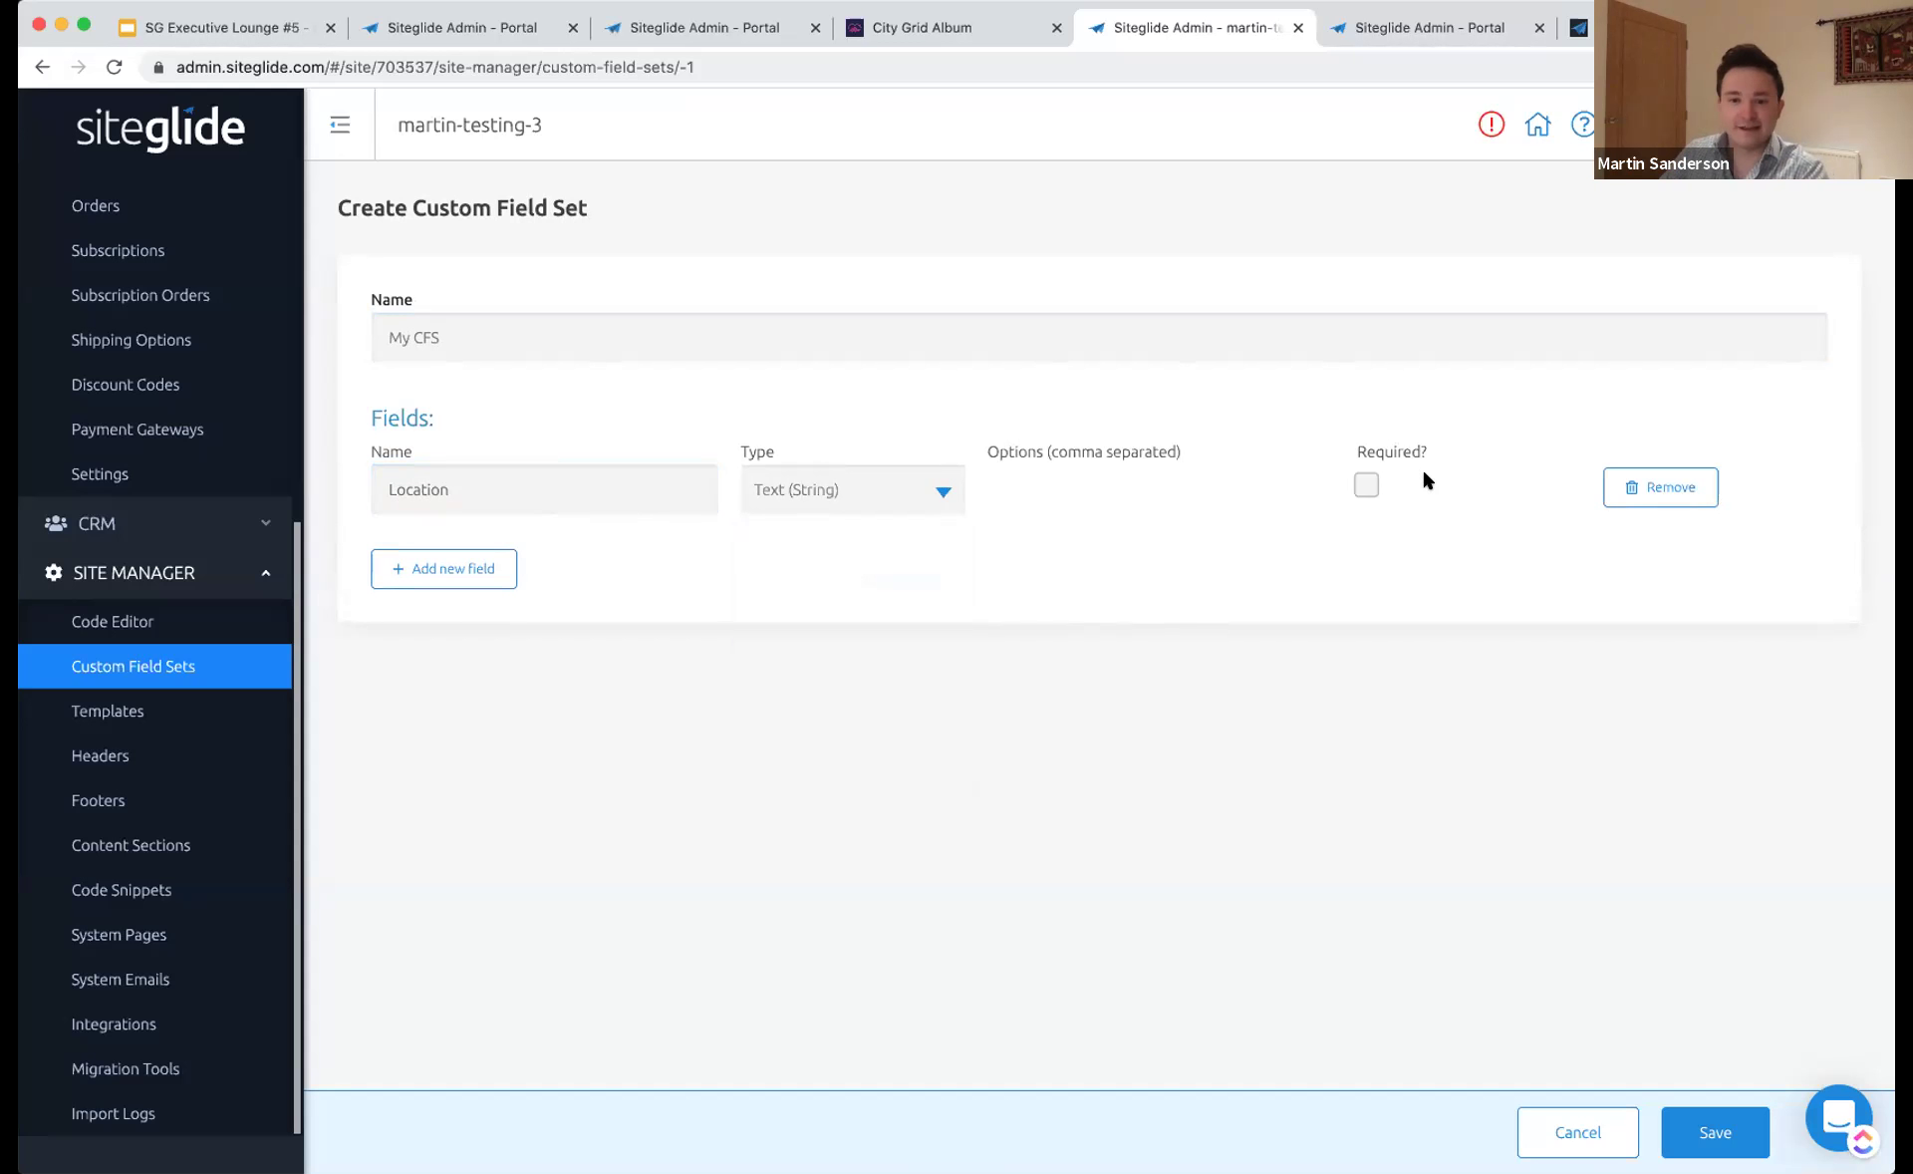
left_click(1367, 488)
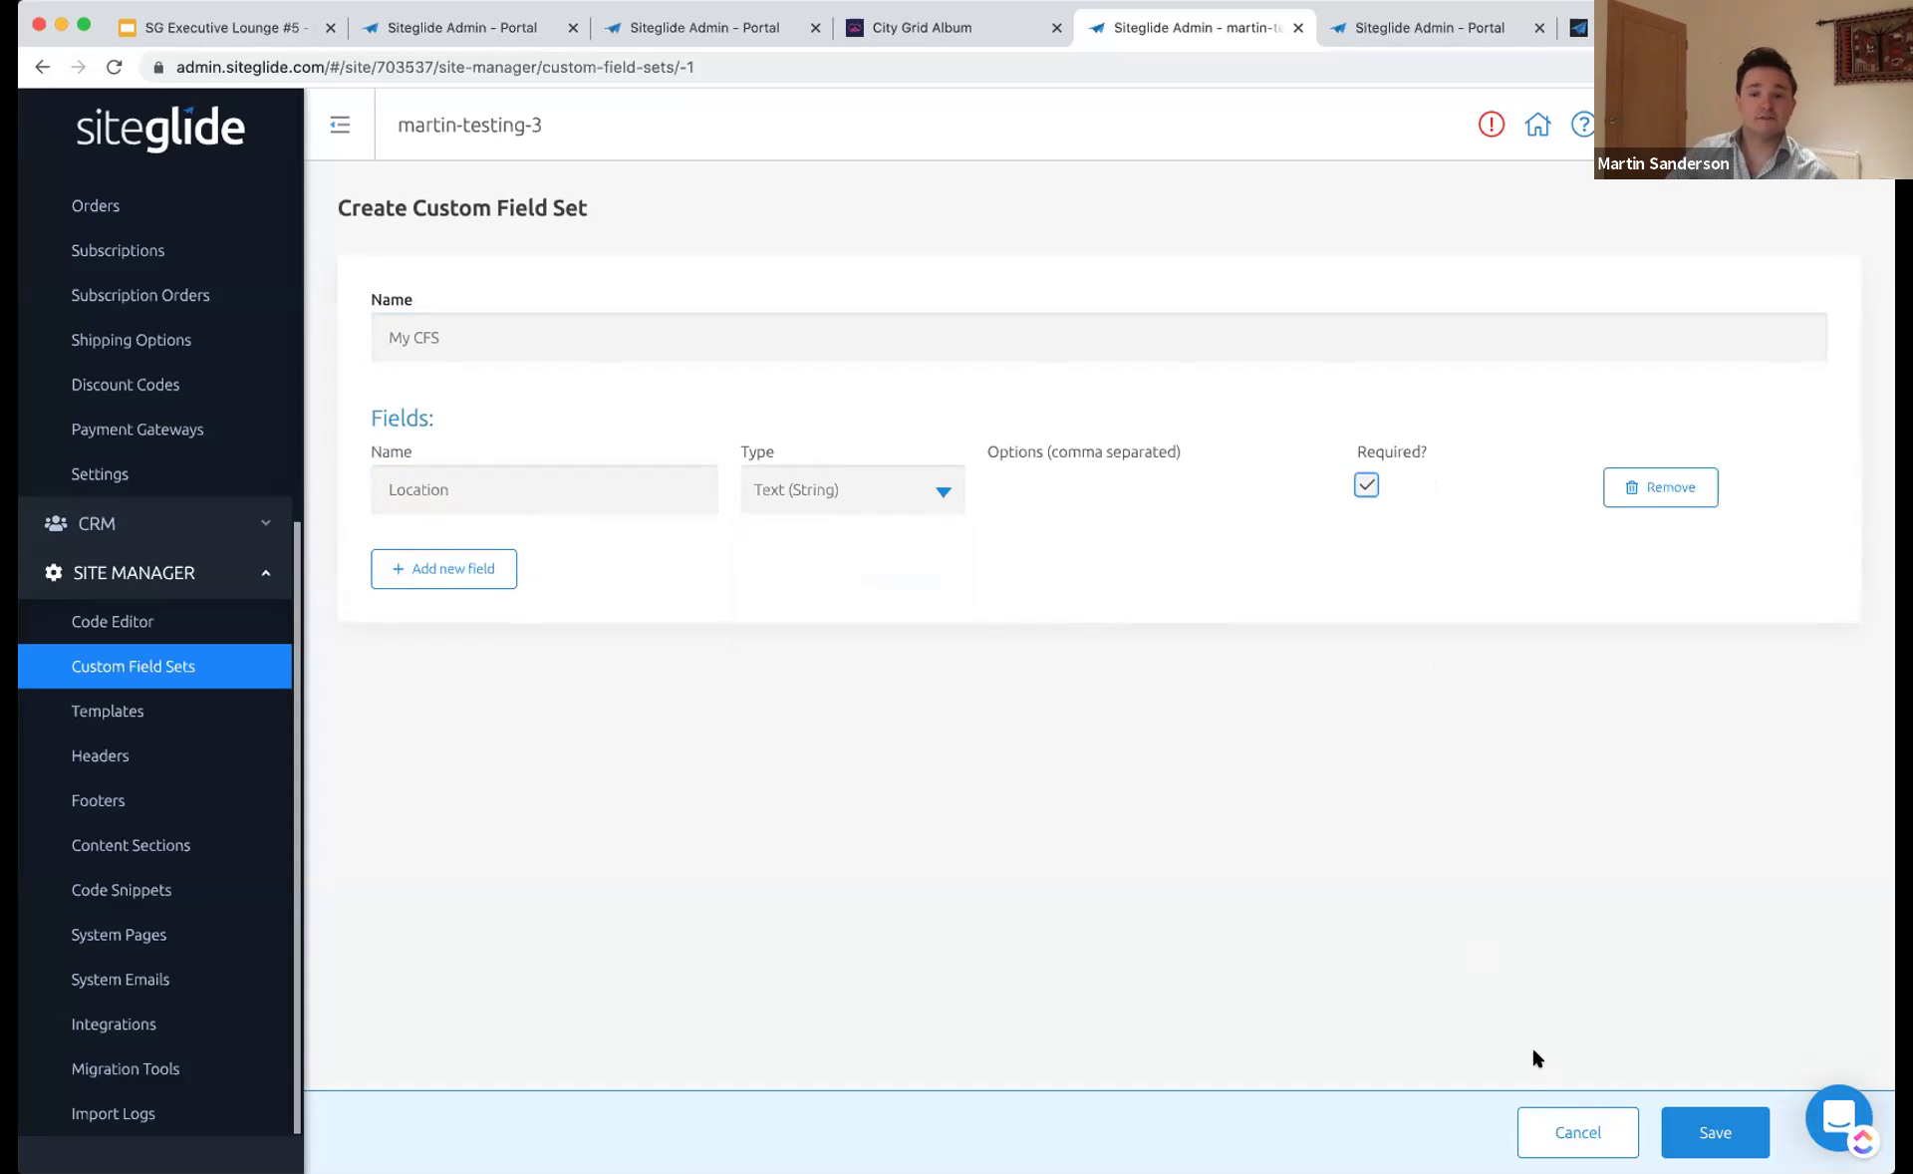
left_click(1715, 1127)
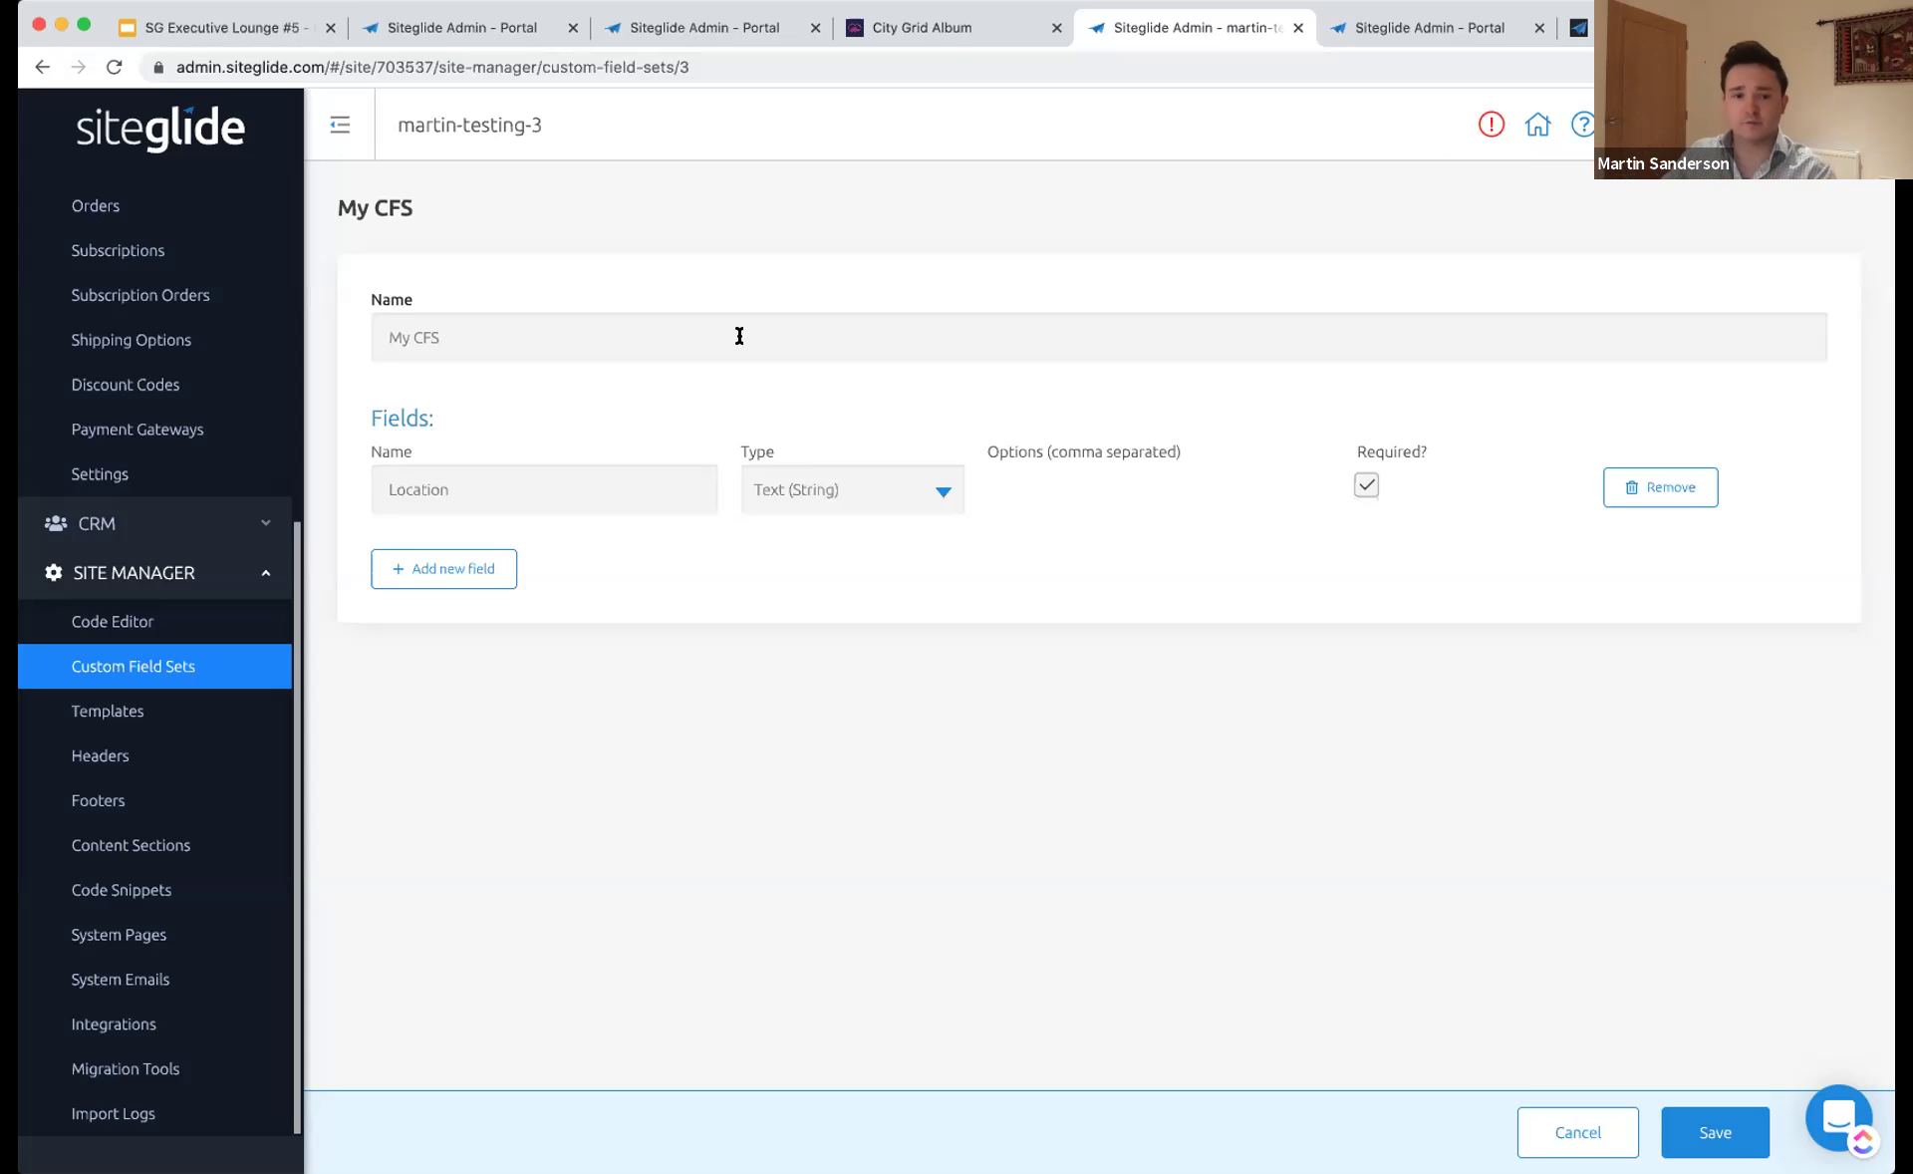
- Review the Location field's type options and the standard fields of the City Grid Album product
left_click(909, 491)
scroll(901, 675, "down", 2)
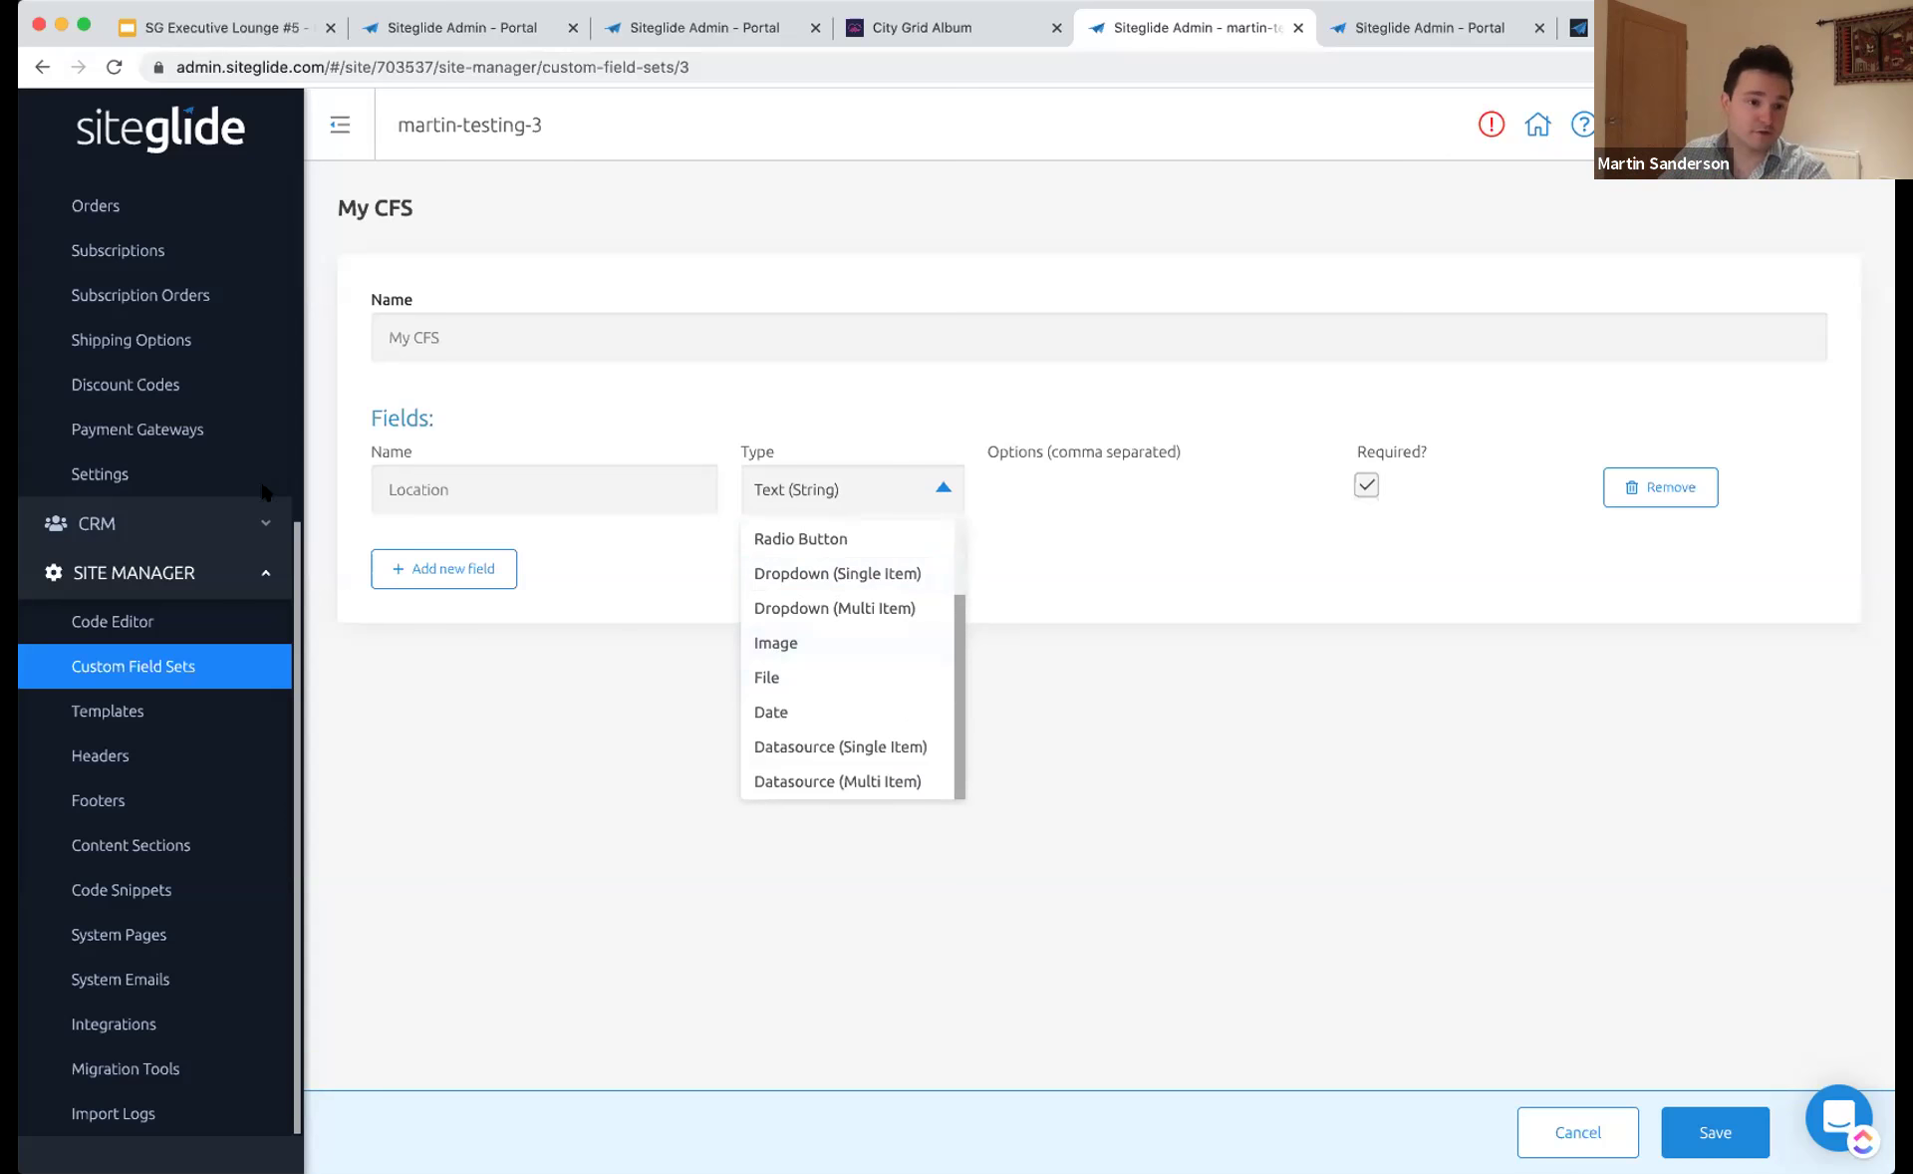
scroll(181, 535, "up", 5)
left_click(181, 538)
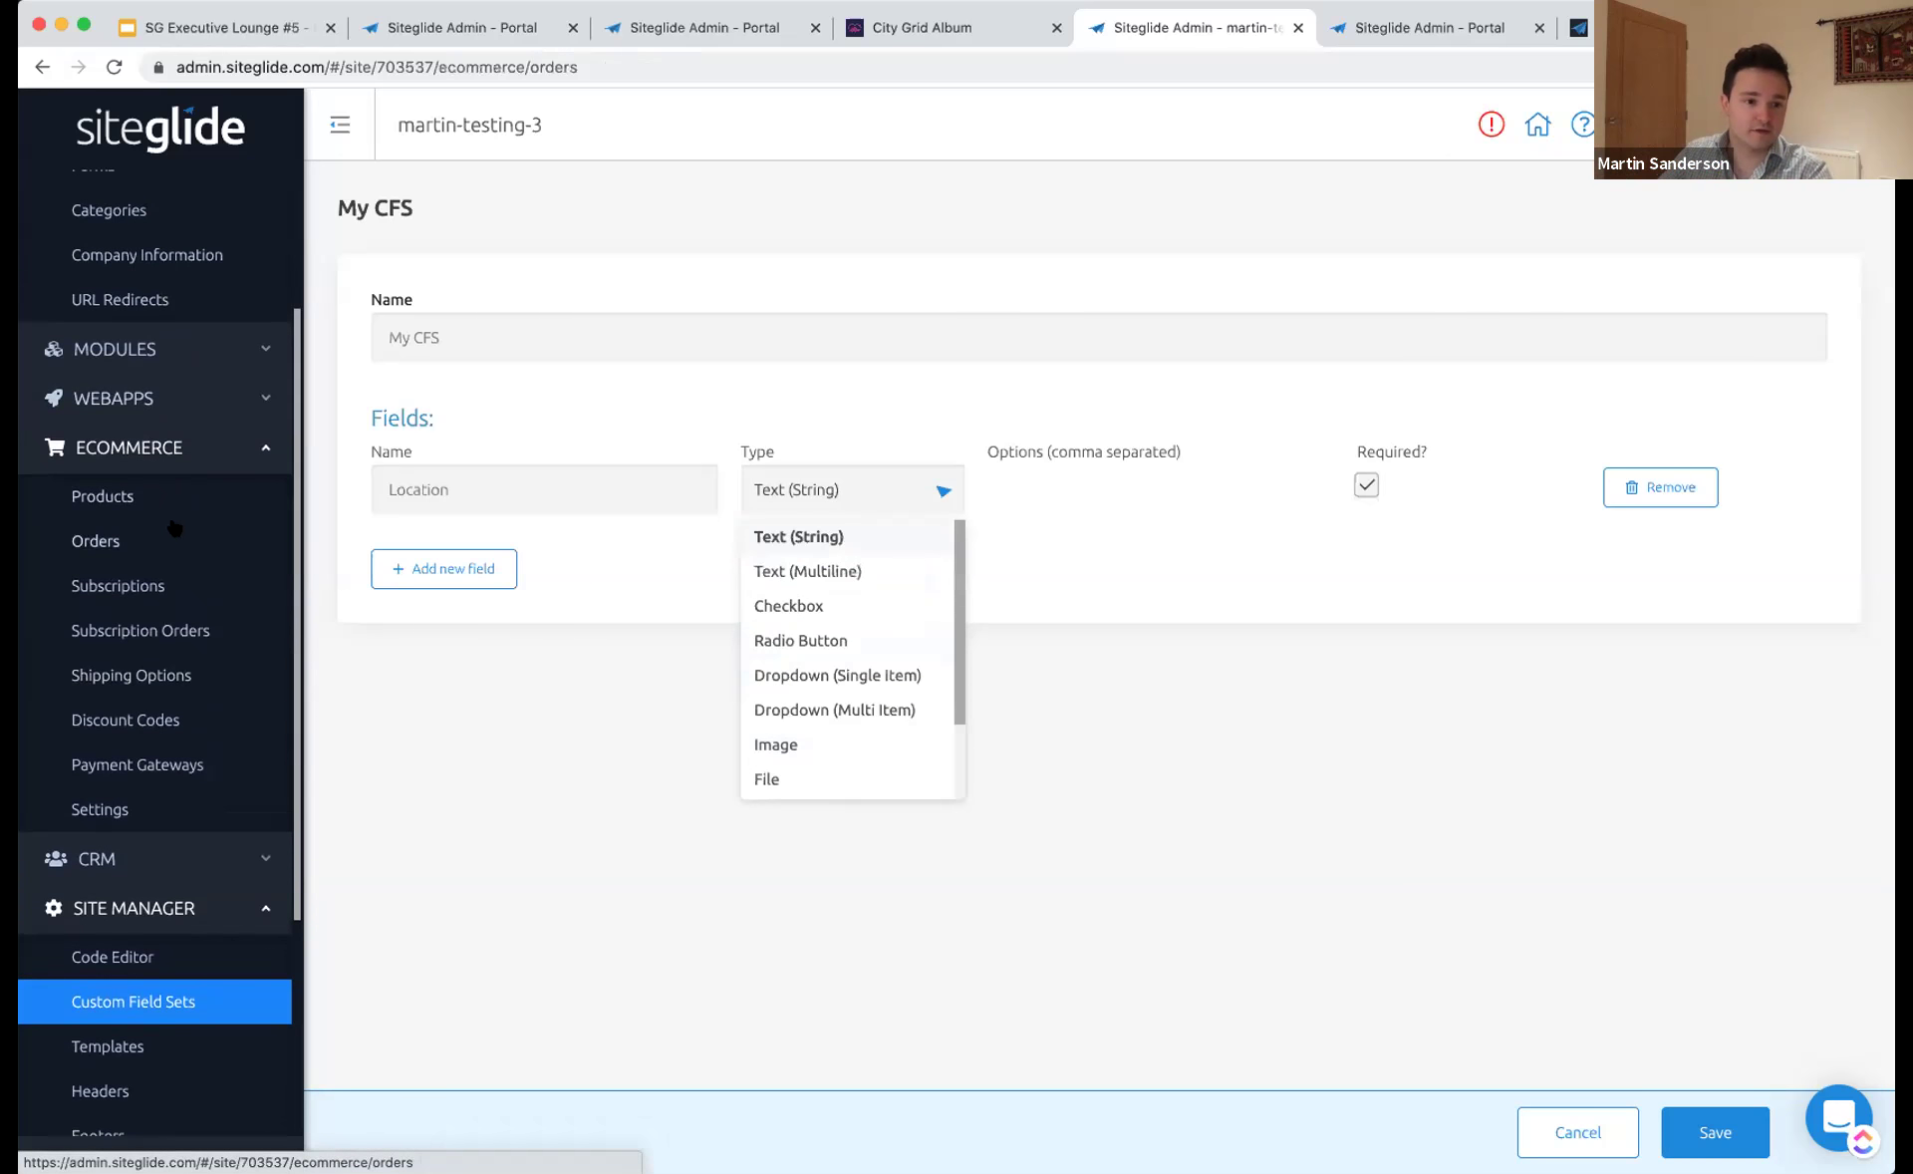
left_click(120, 496)
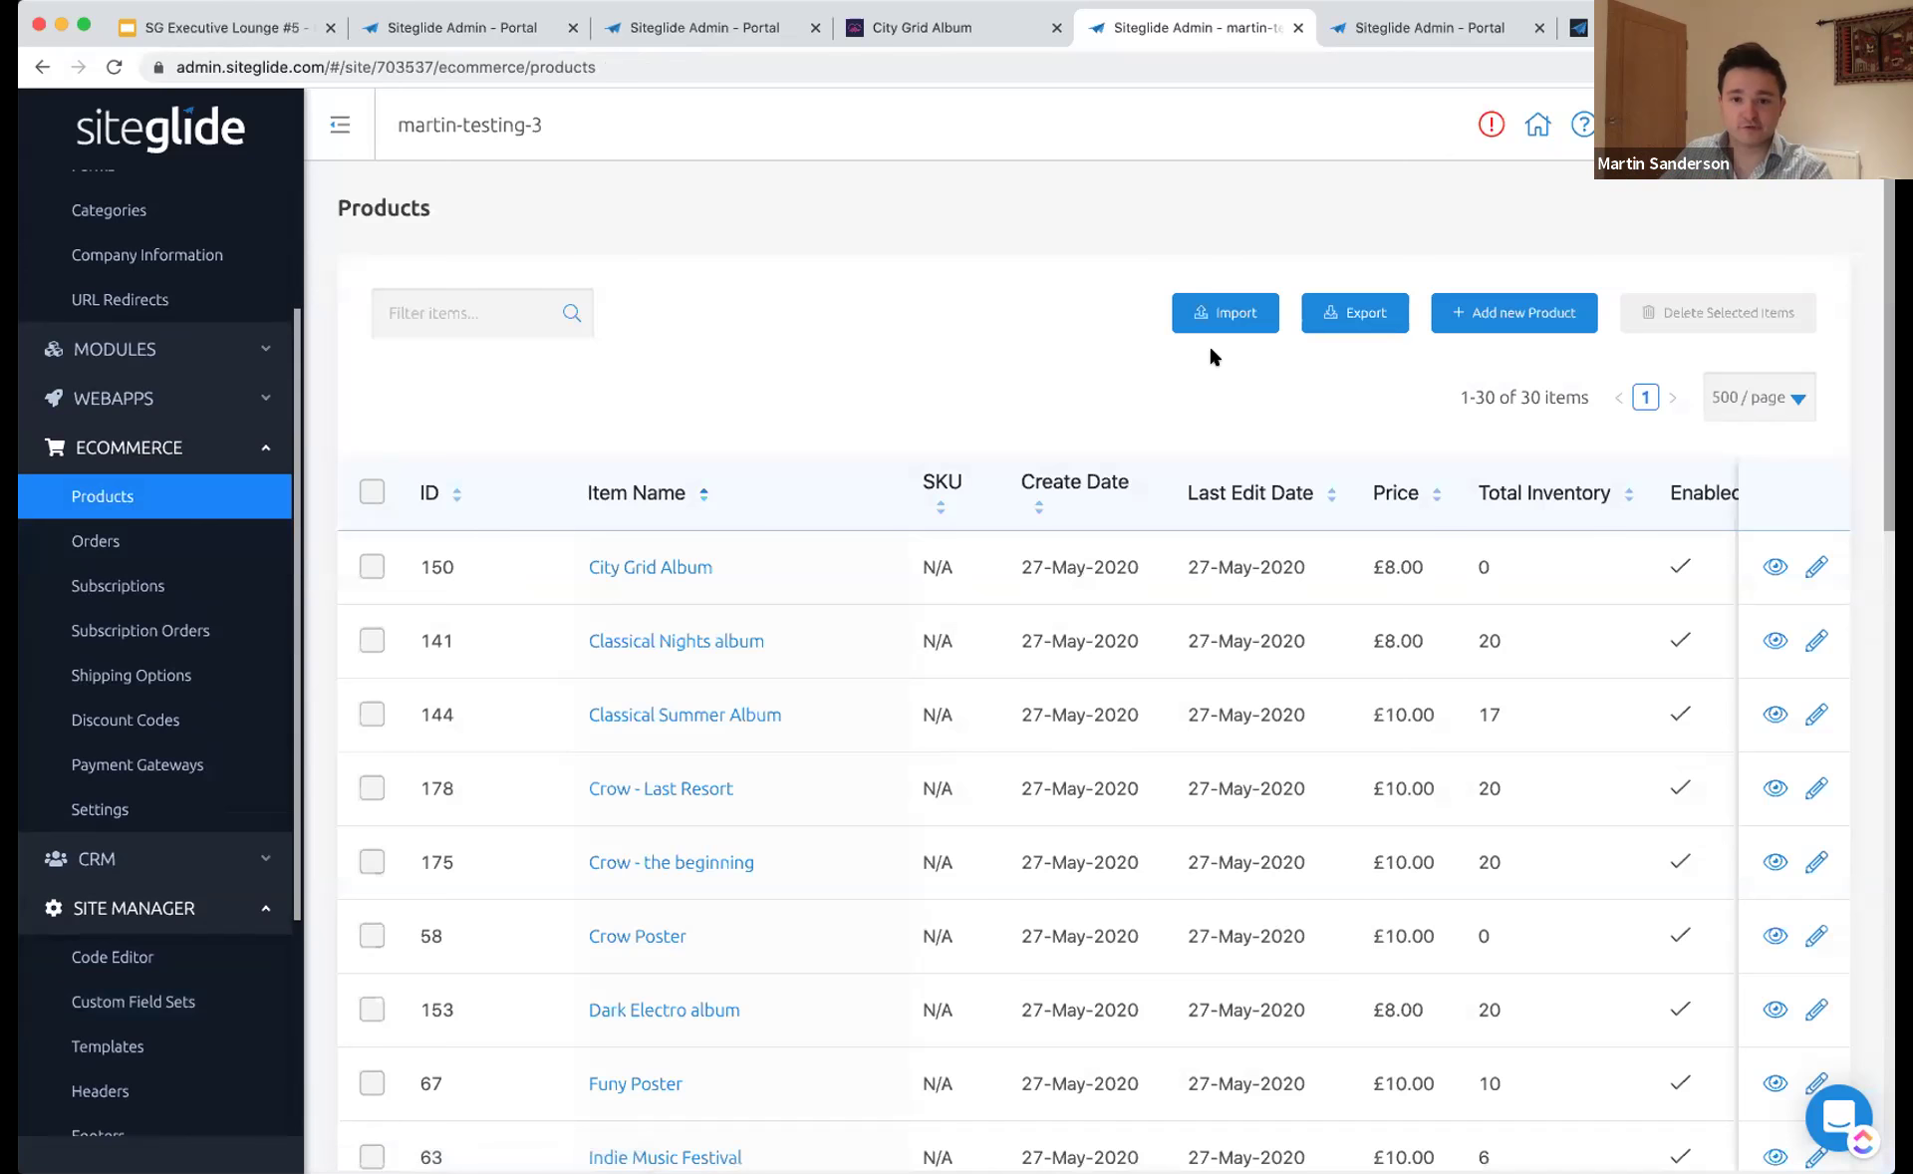
left_click(696, 571)
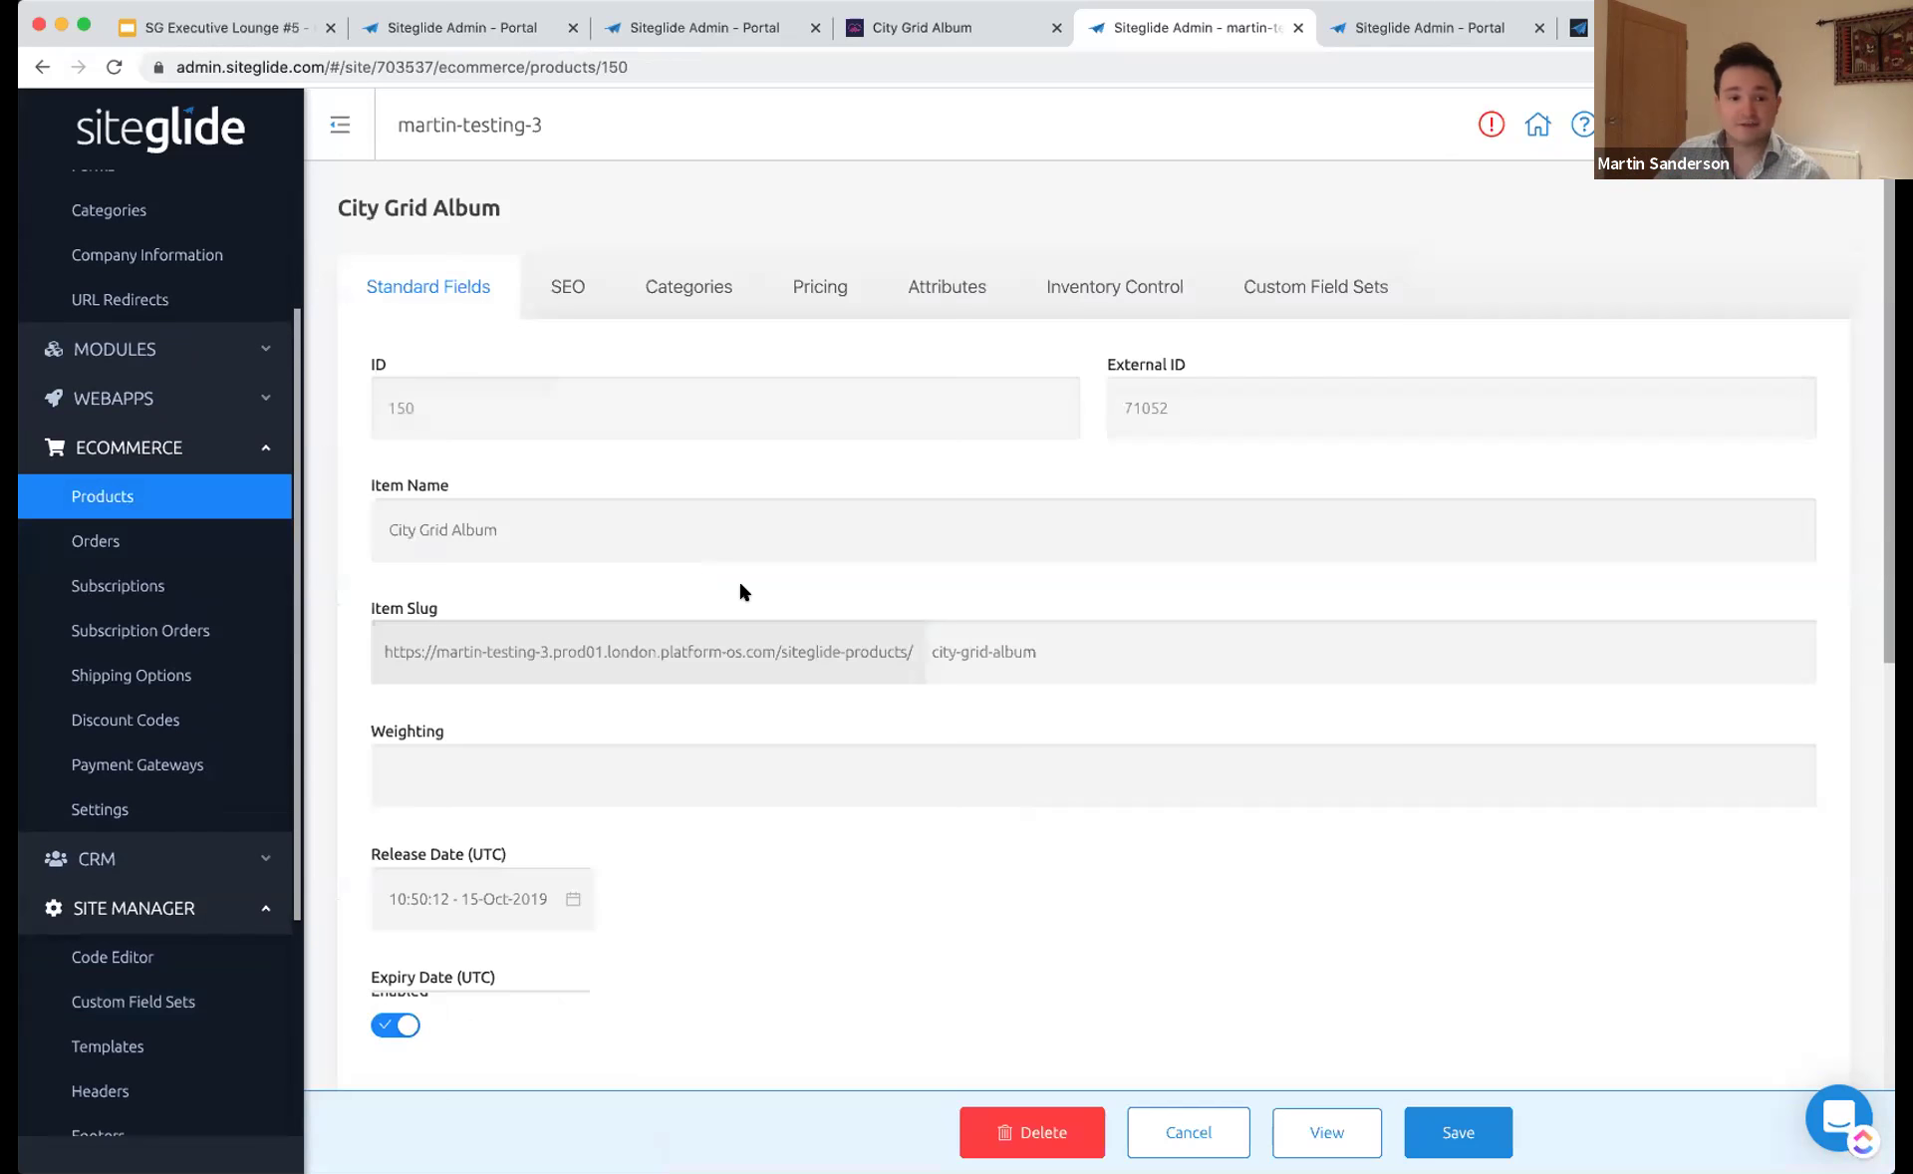
scroll(648, 618, "down", 8)
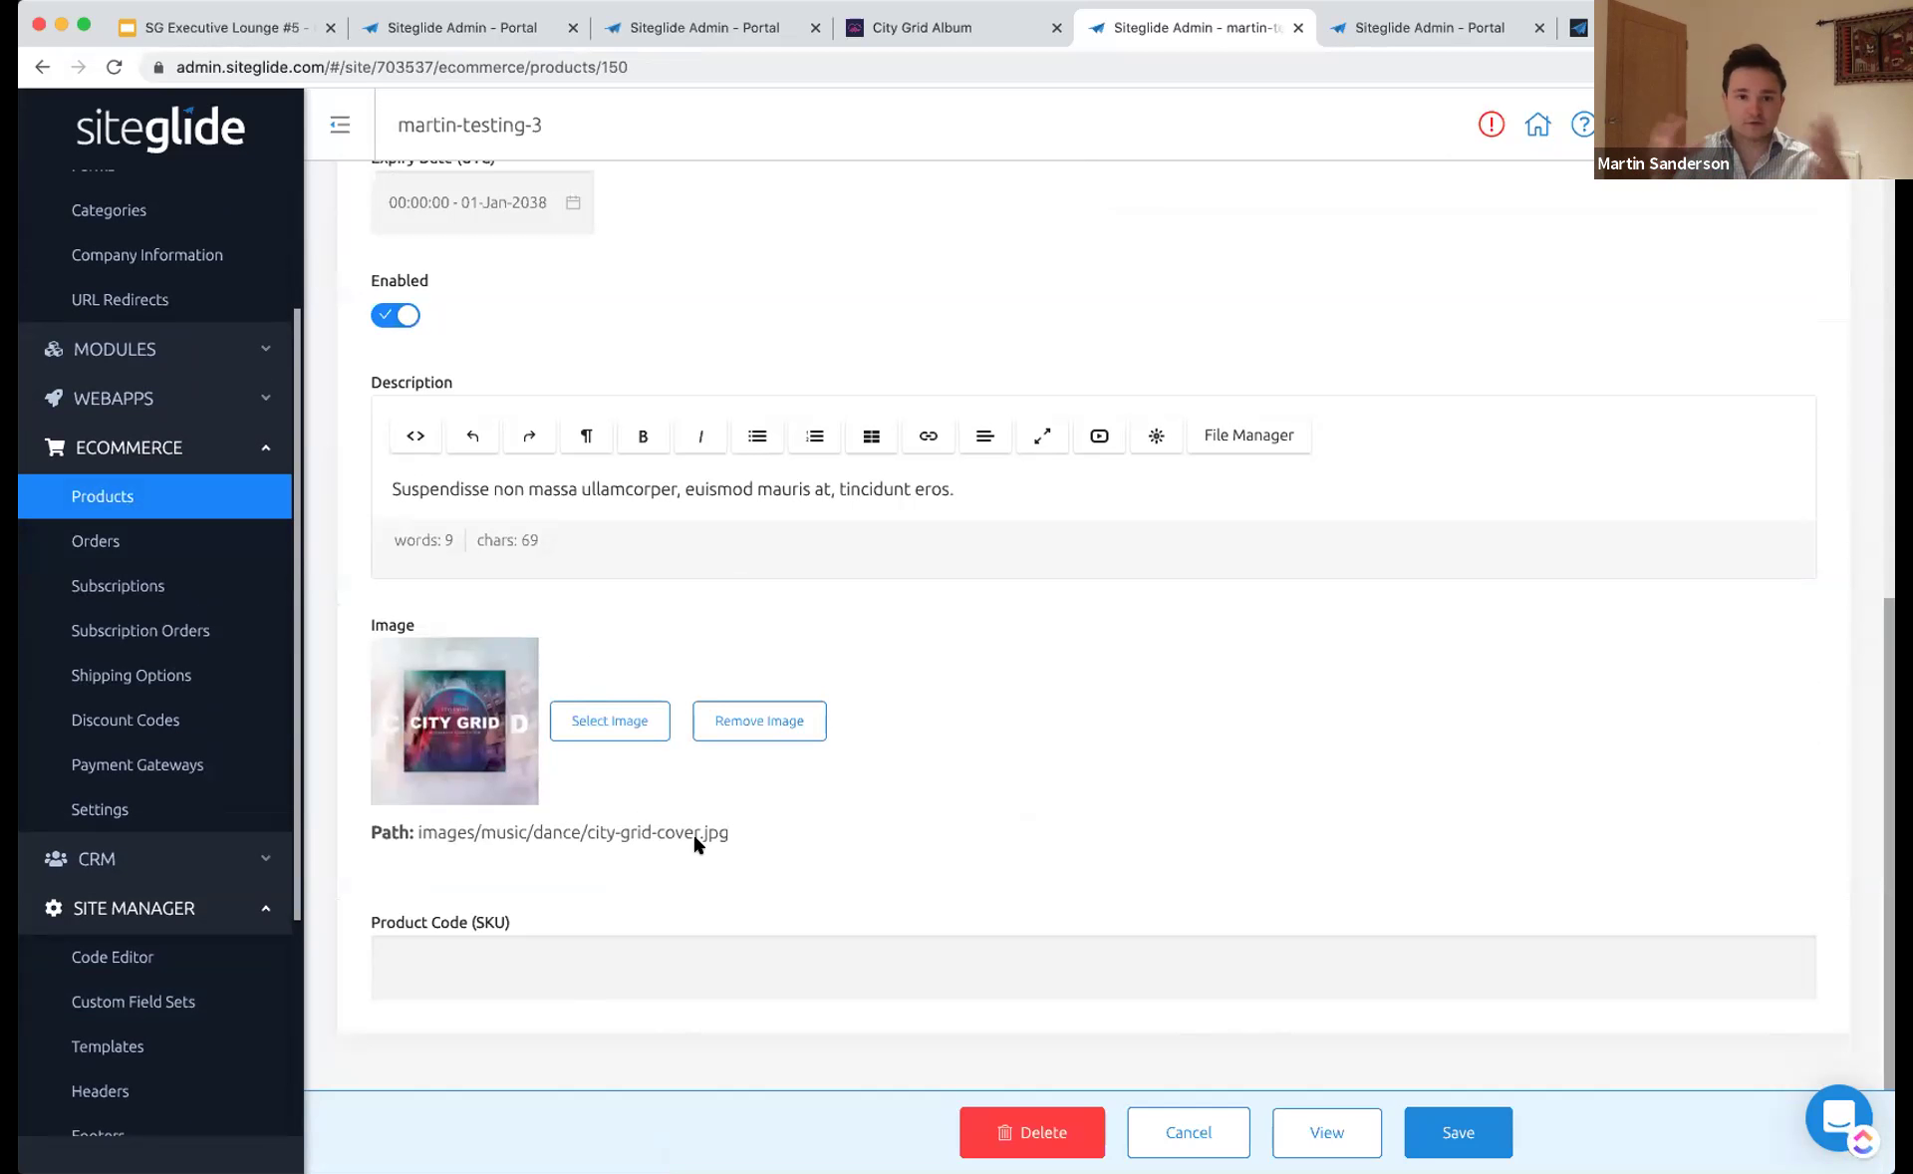
scroll(1046, 832, "up", 8)
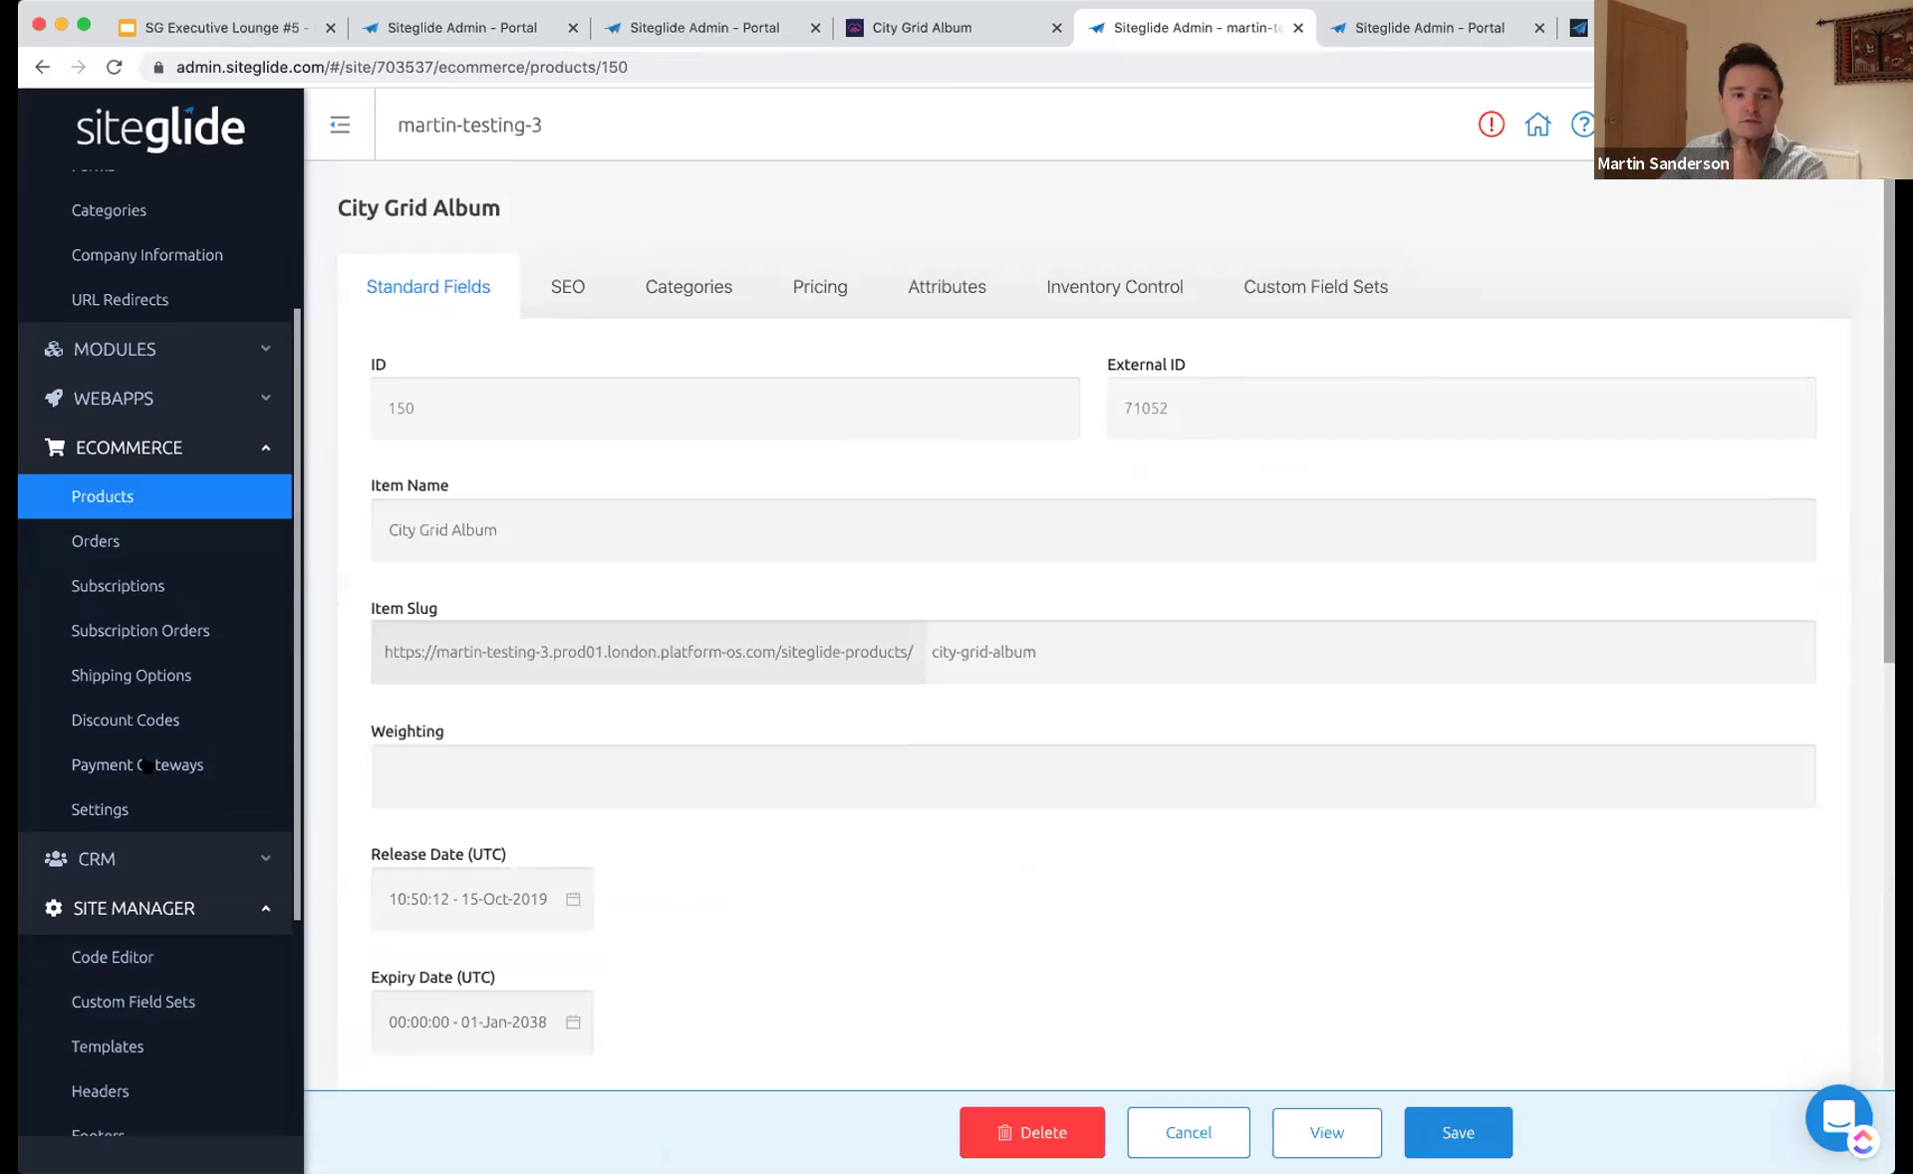
- Set the default currency in the eCommerce settings to USD and save
scroll(164, 760, "down", 2)
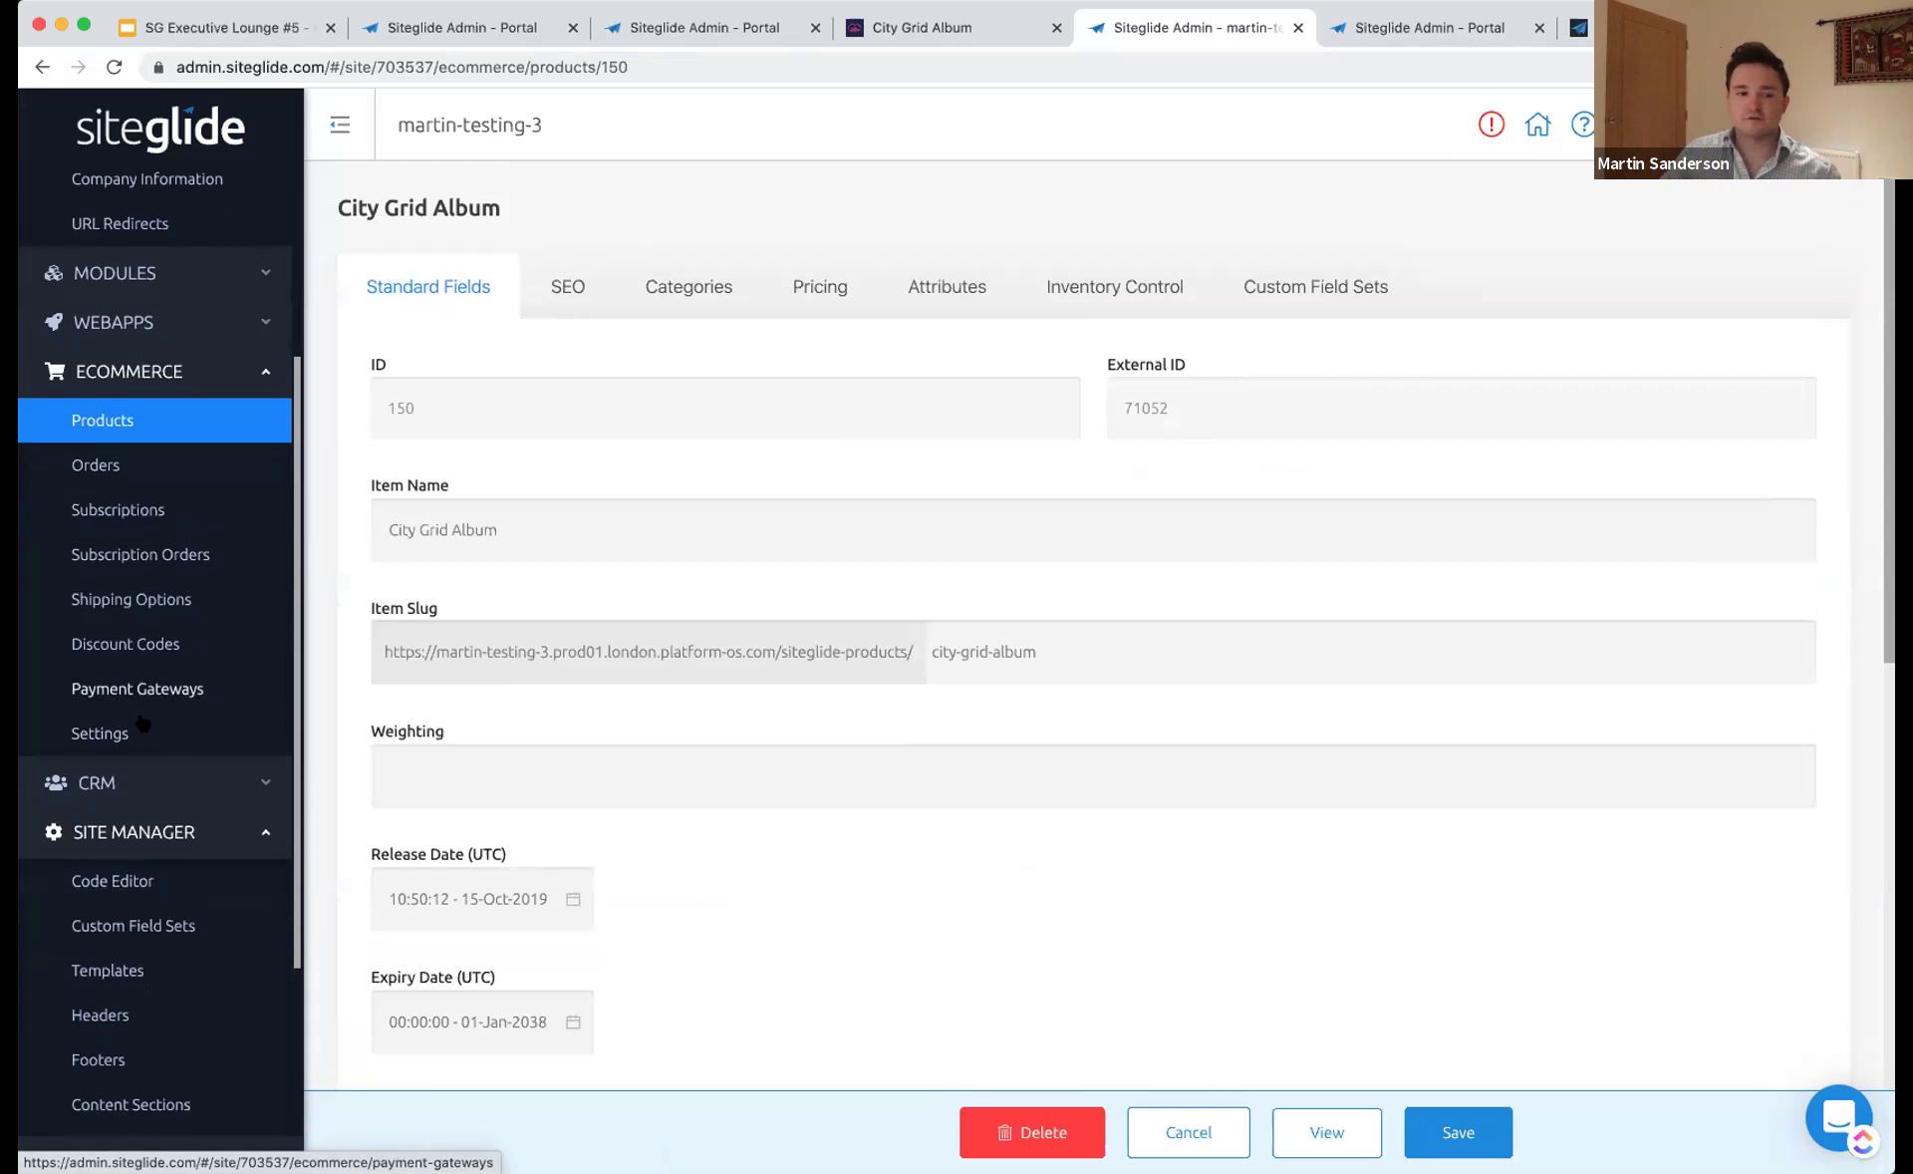
left_click(166, 734)
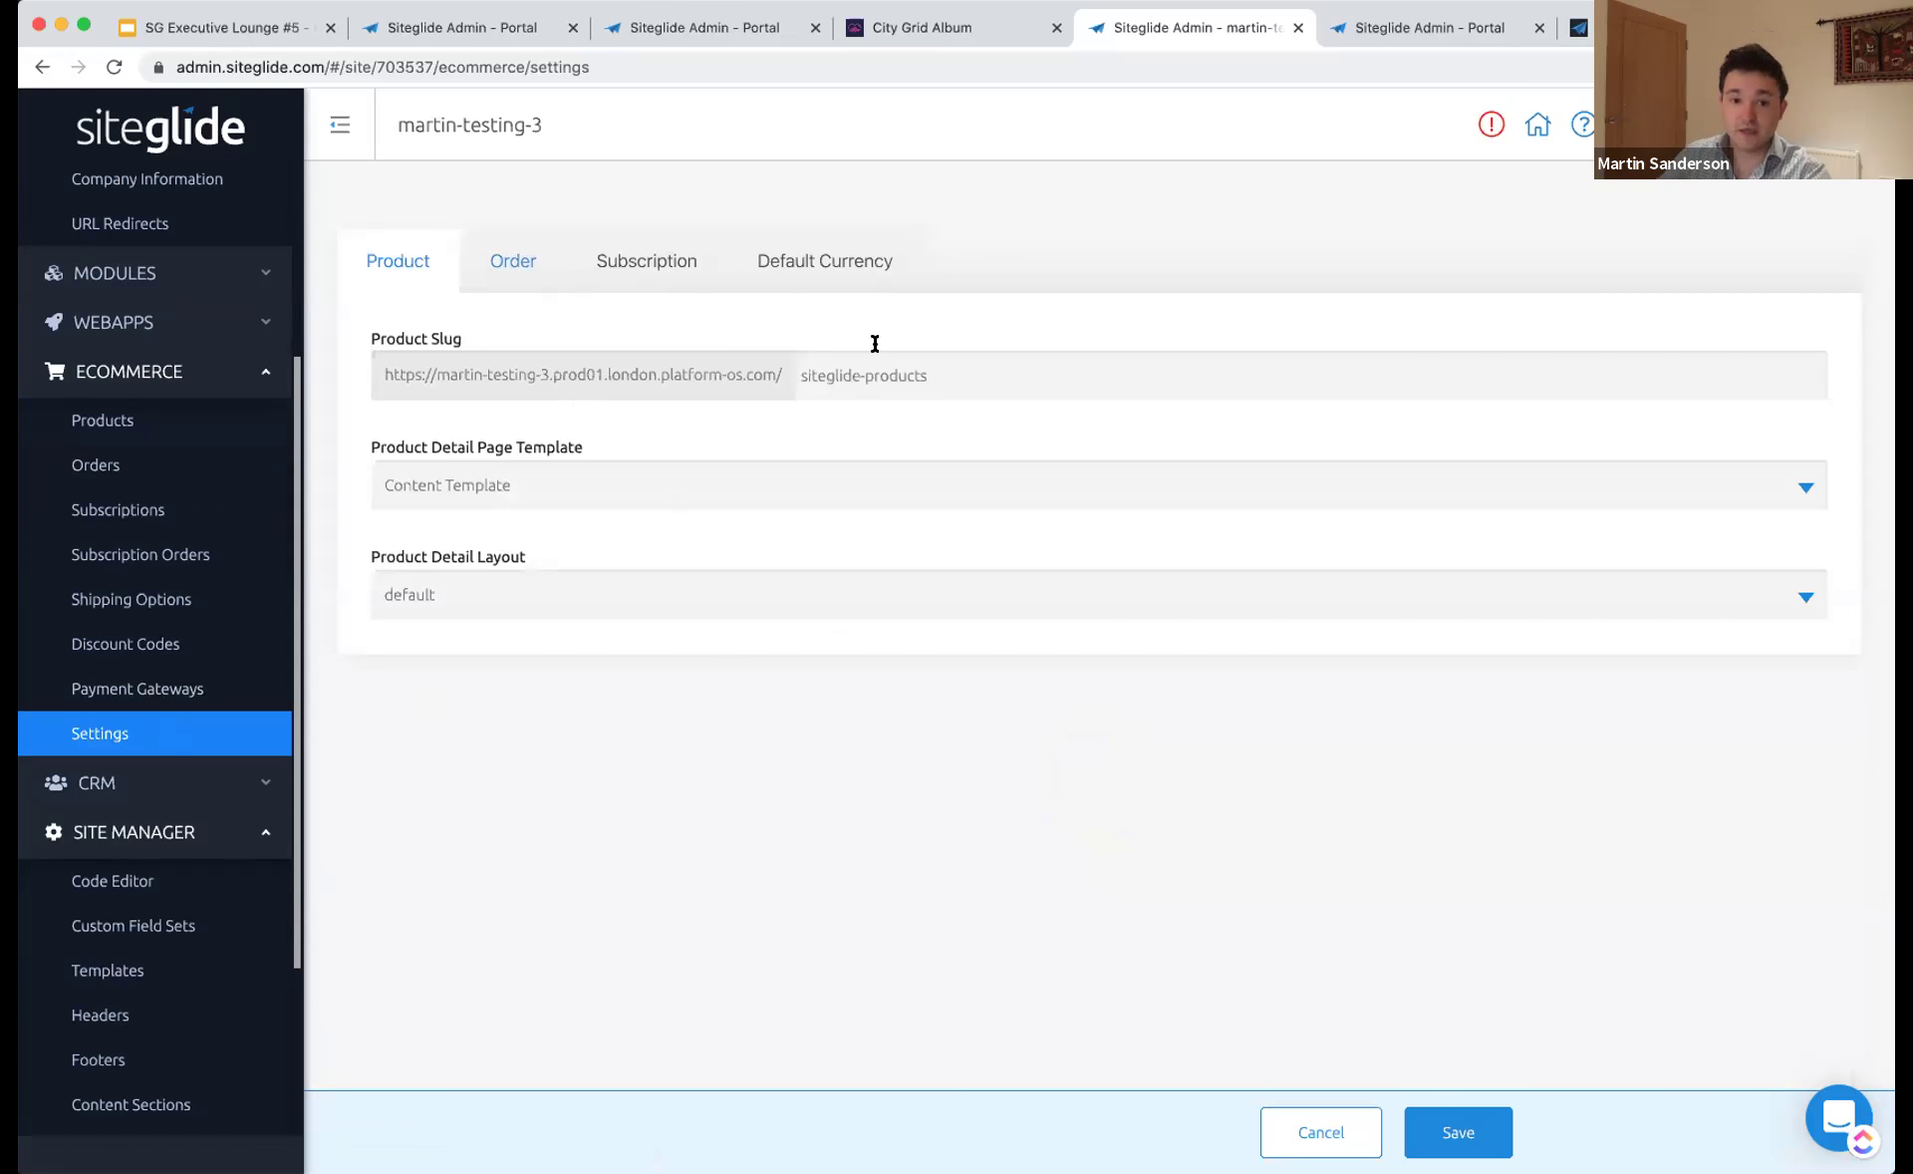
left_click(847, 274)
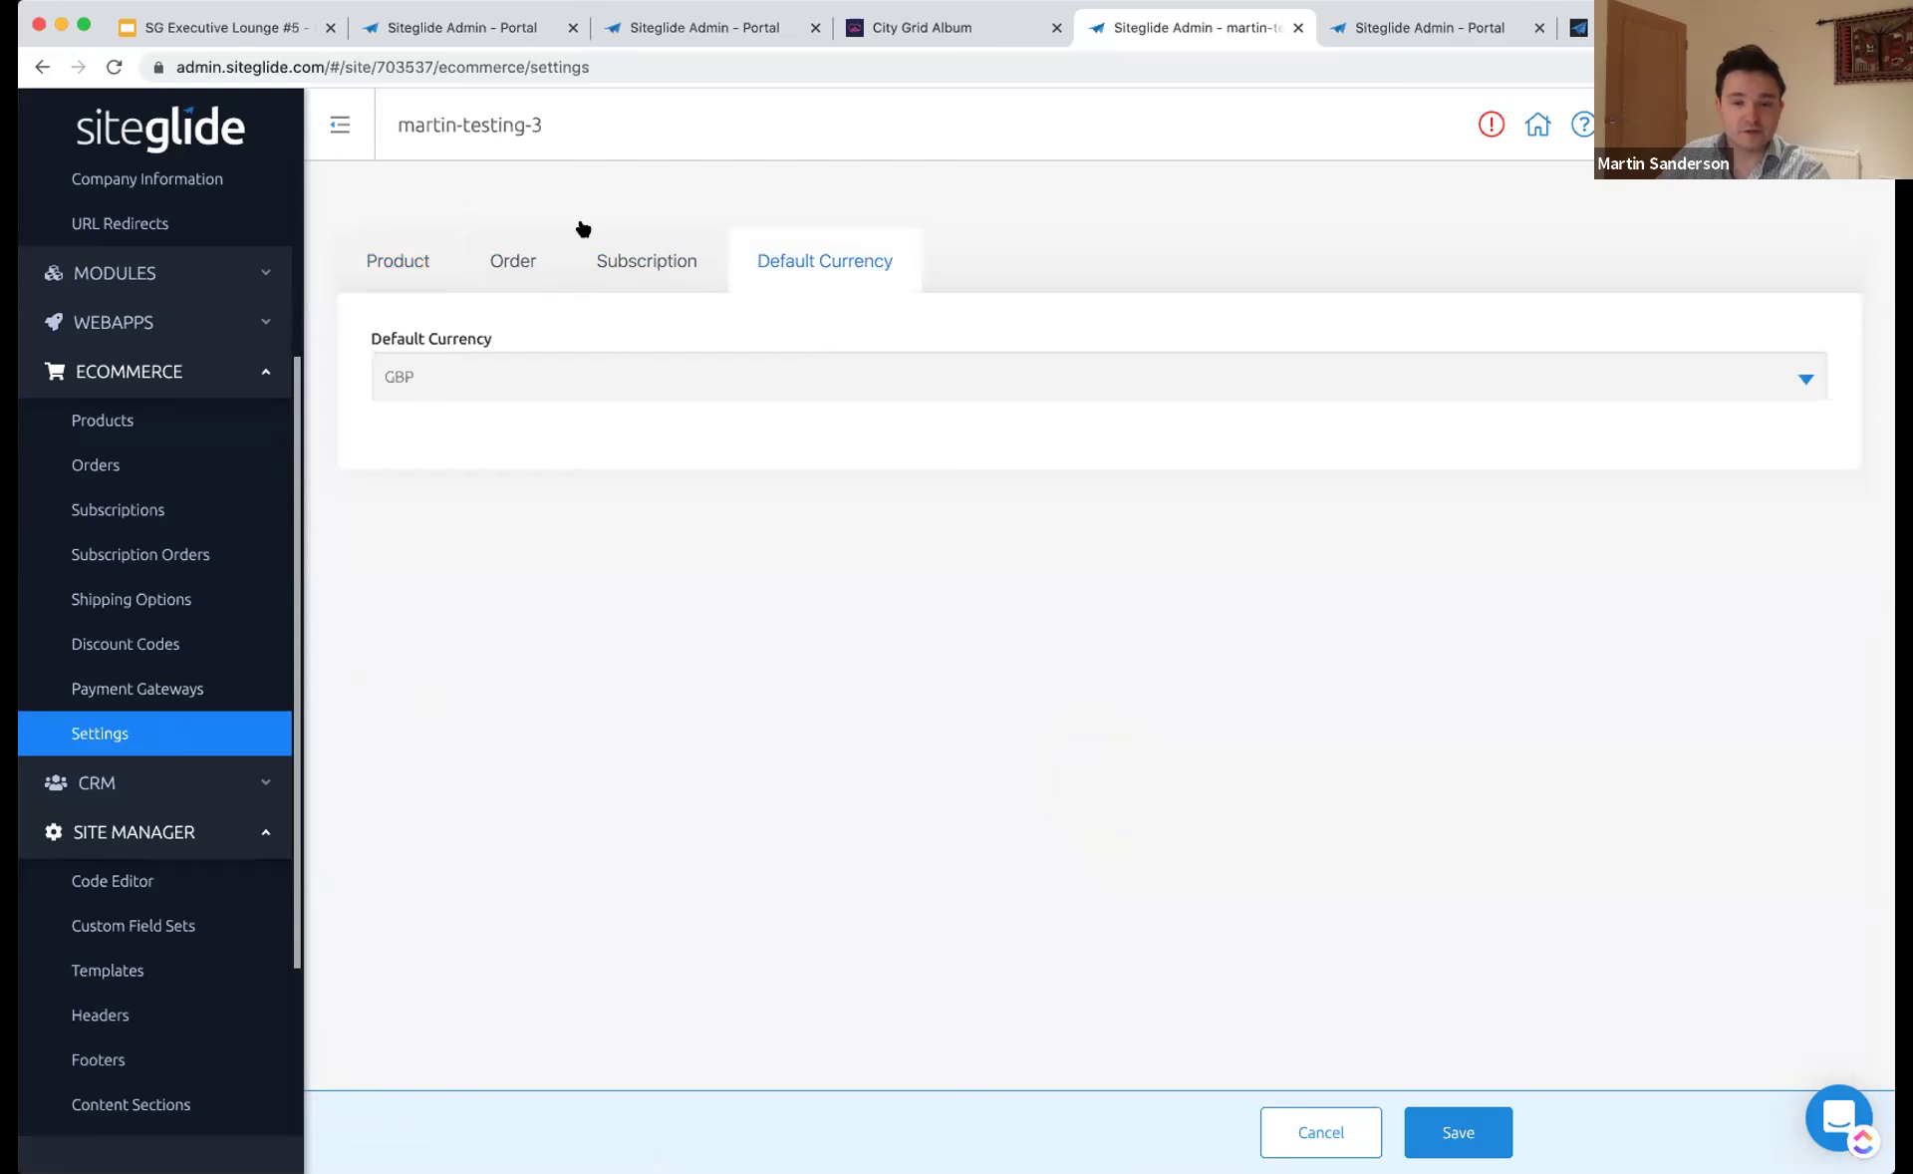
left_click(409, 378)
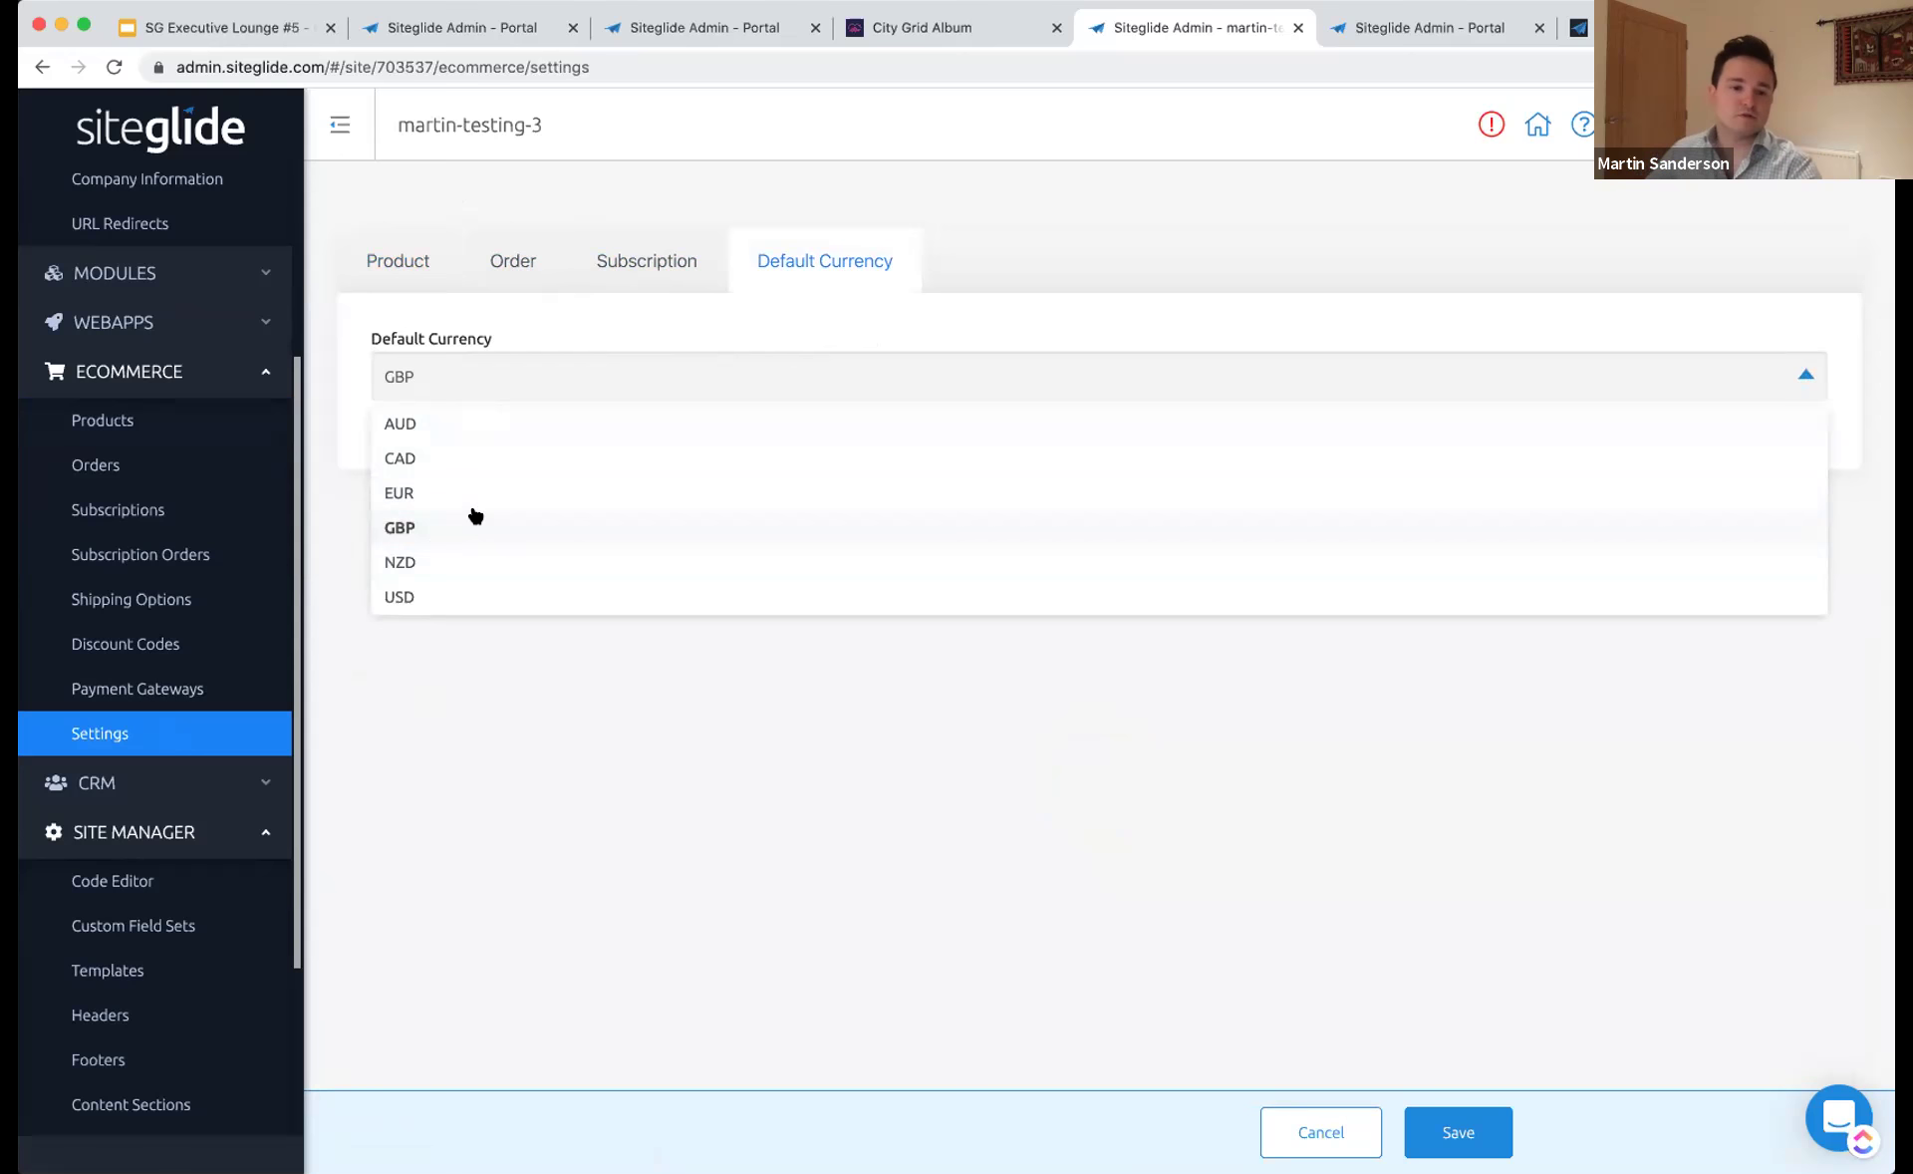
left_click(510, 596)
left_click(1483, 1126)
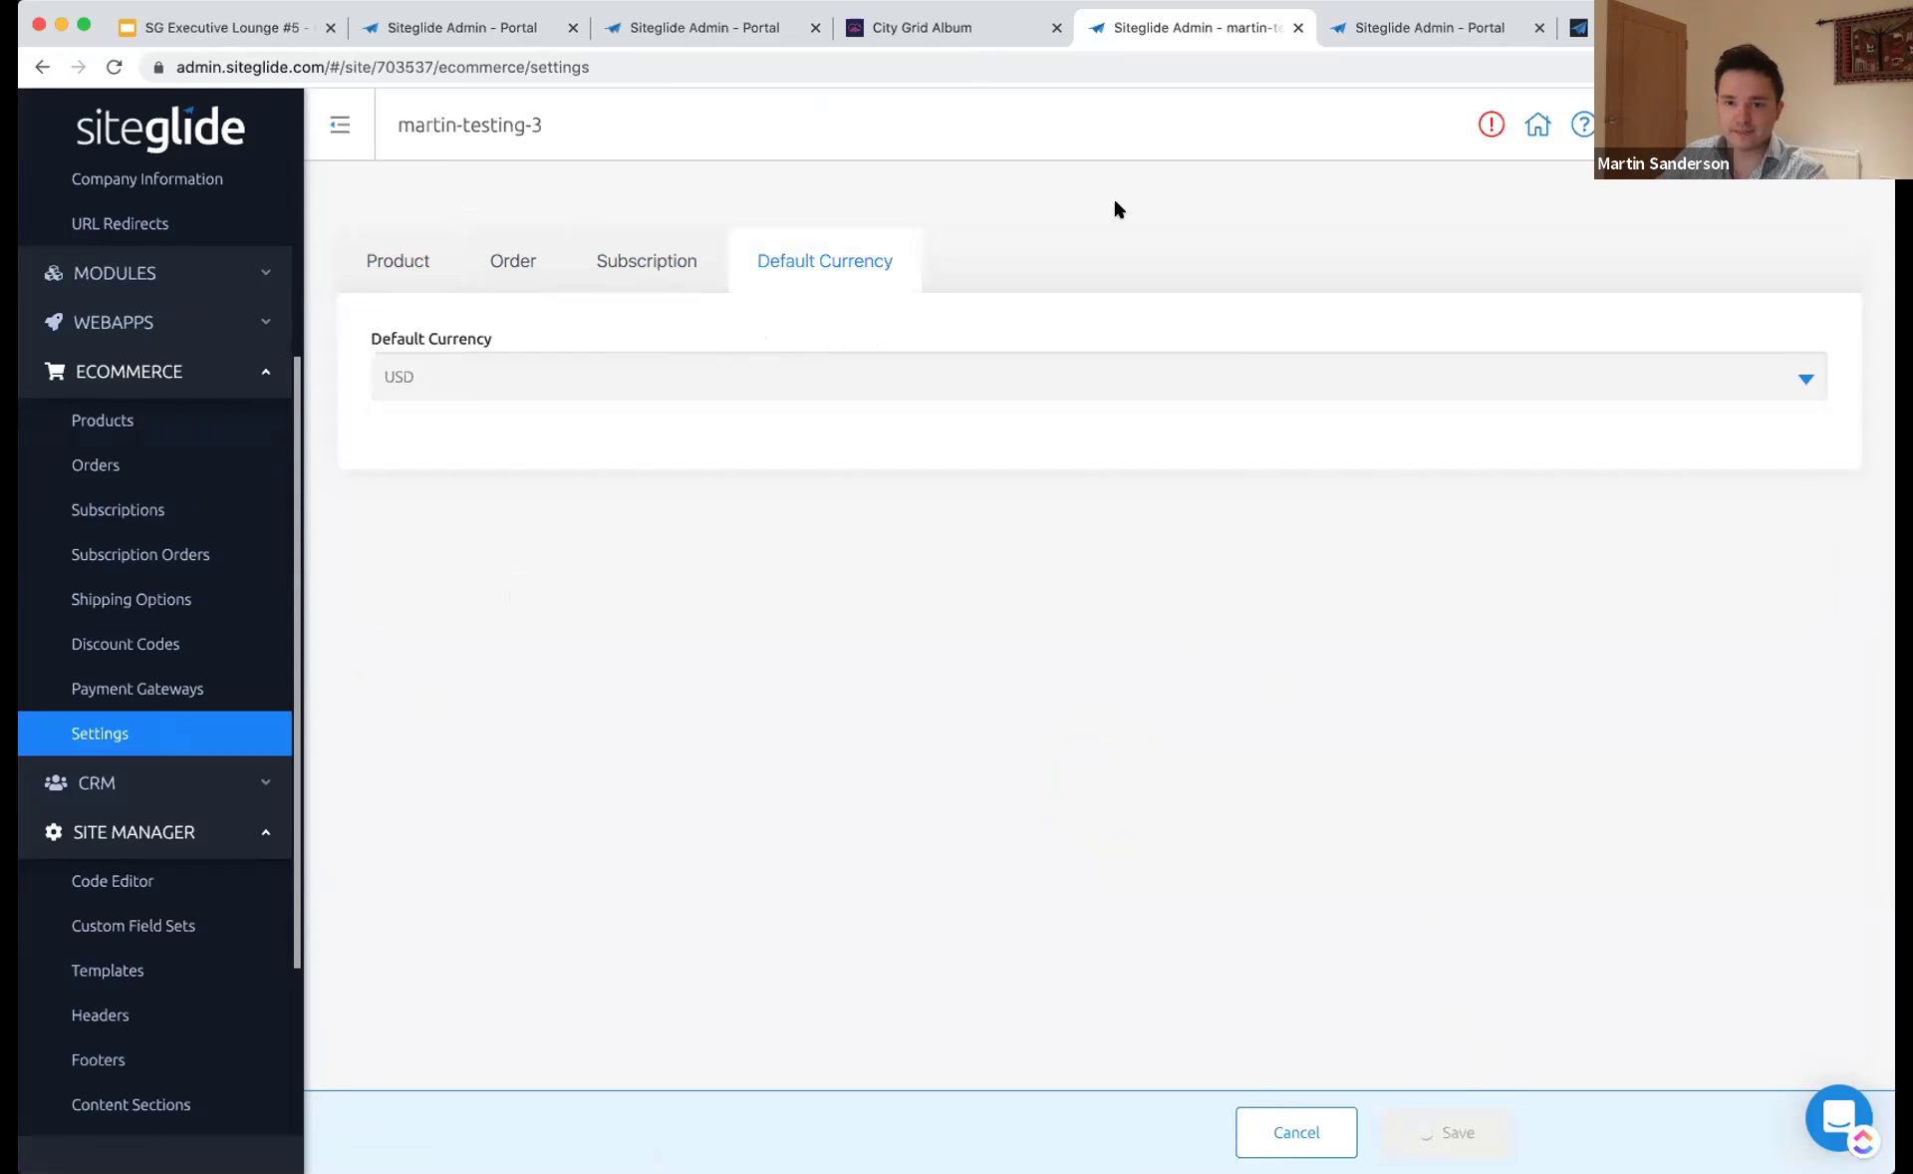
- Reload the City Grid Album storefront page to check the price display, and return to the eCommerce settings
left_click(900, 24)
key("super+r")
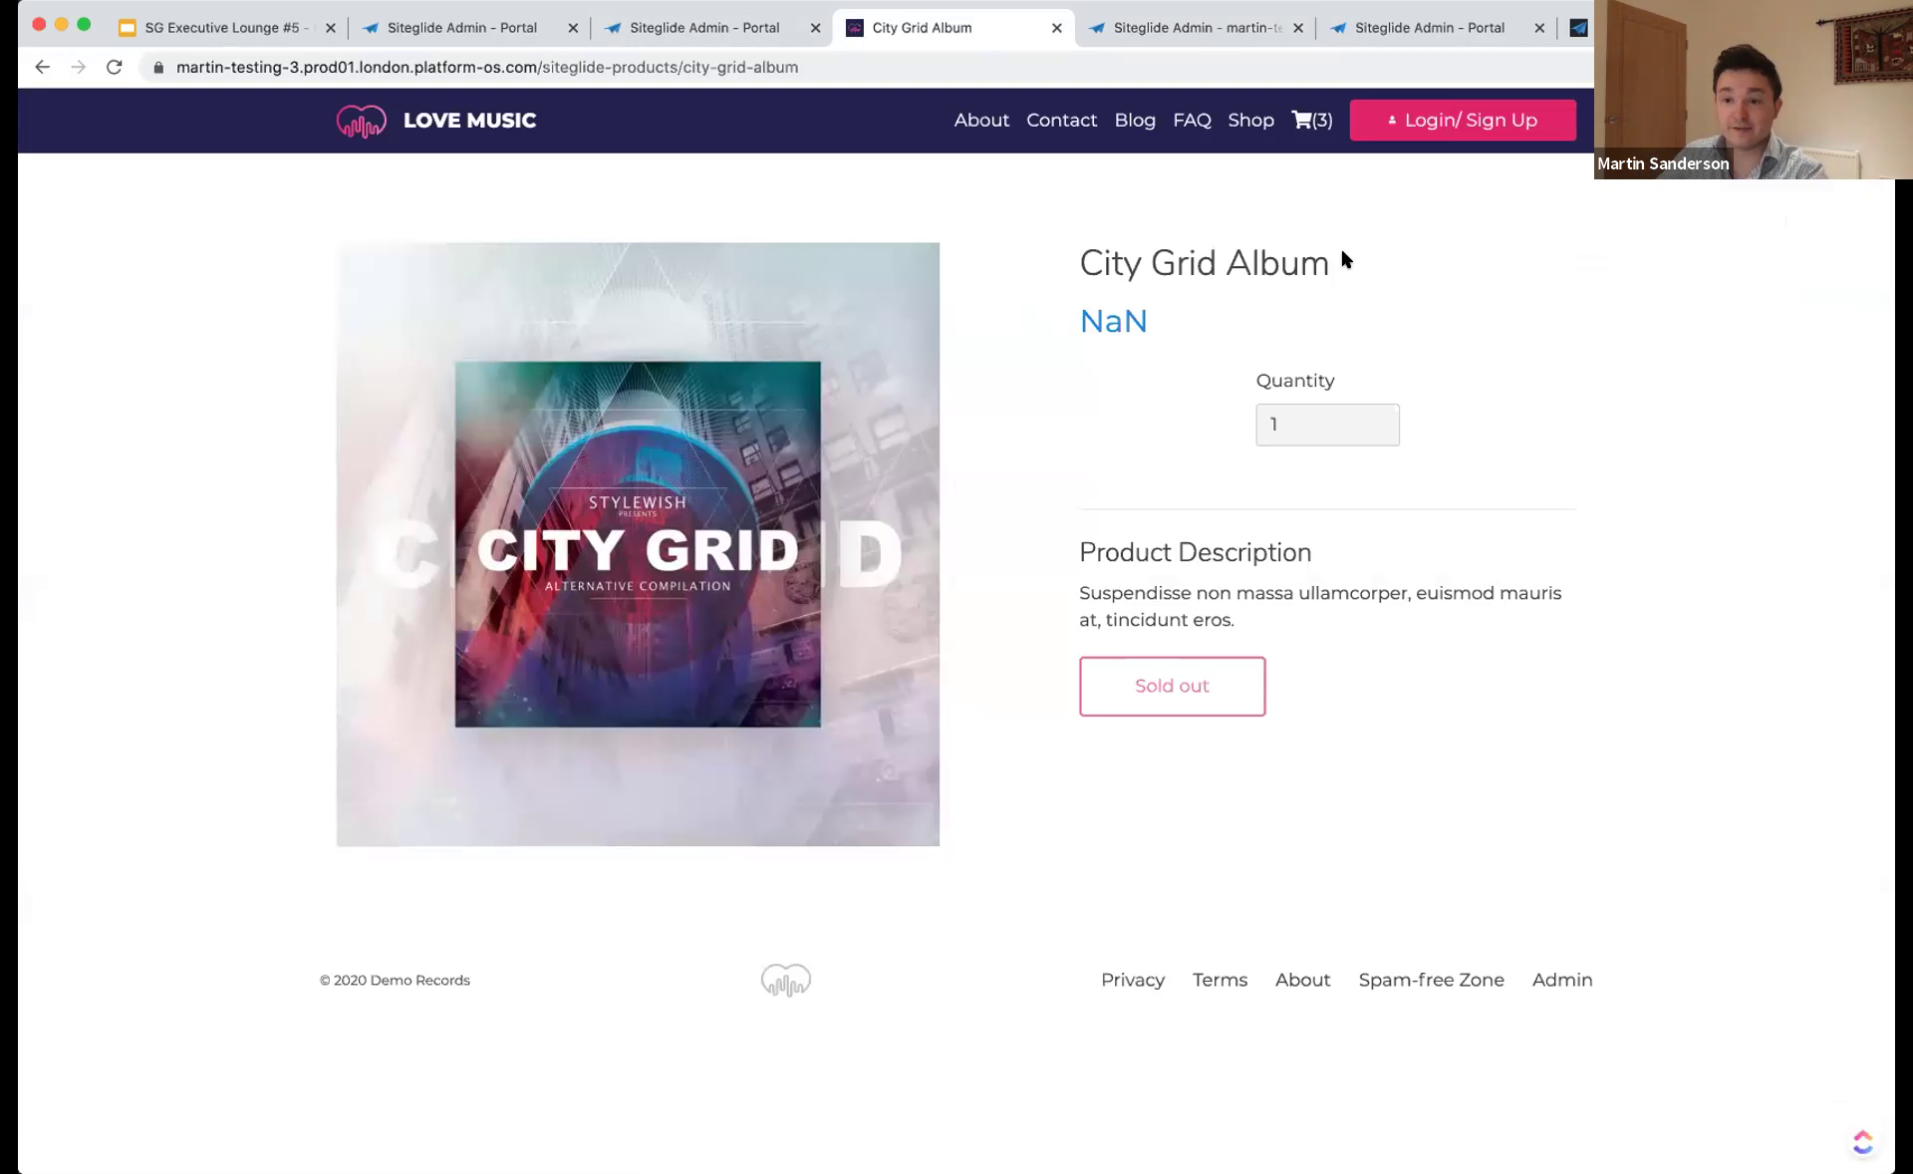
left_click(1191, 28)
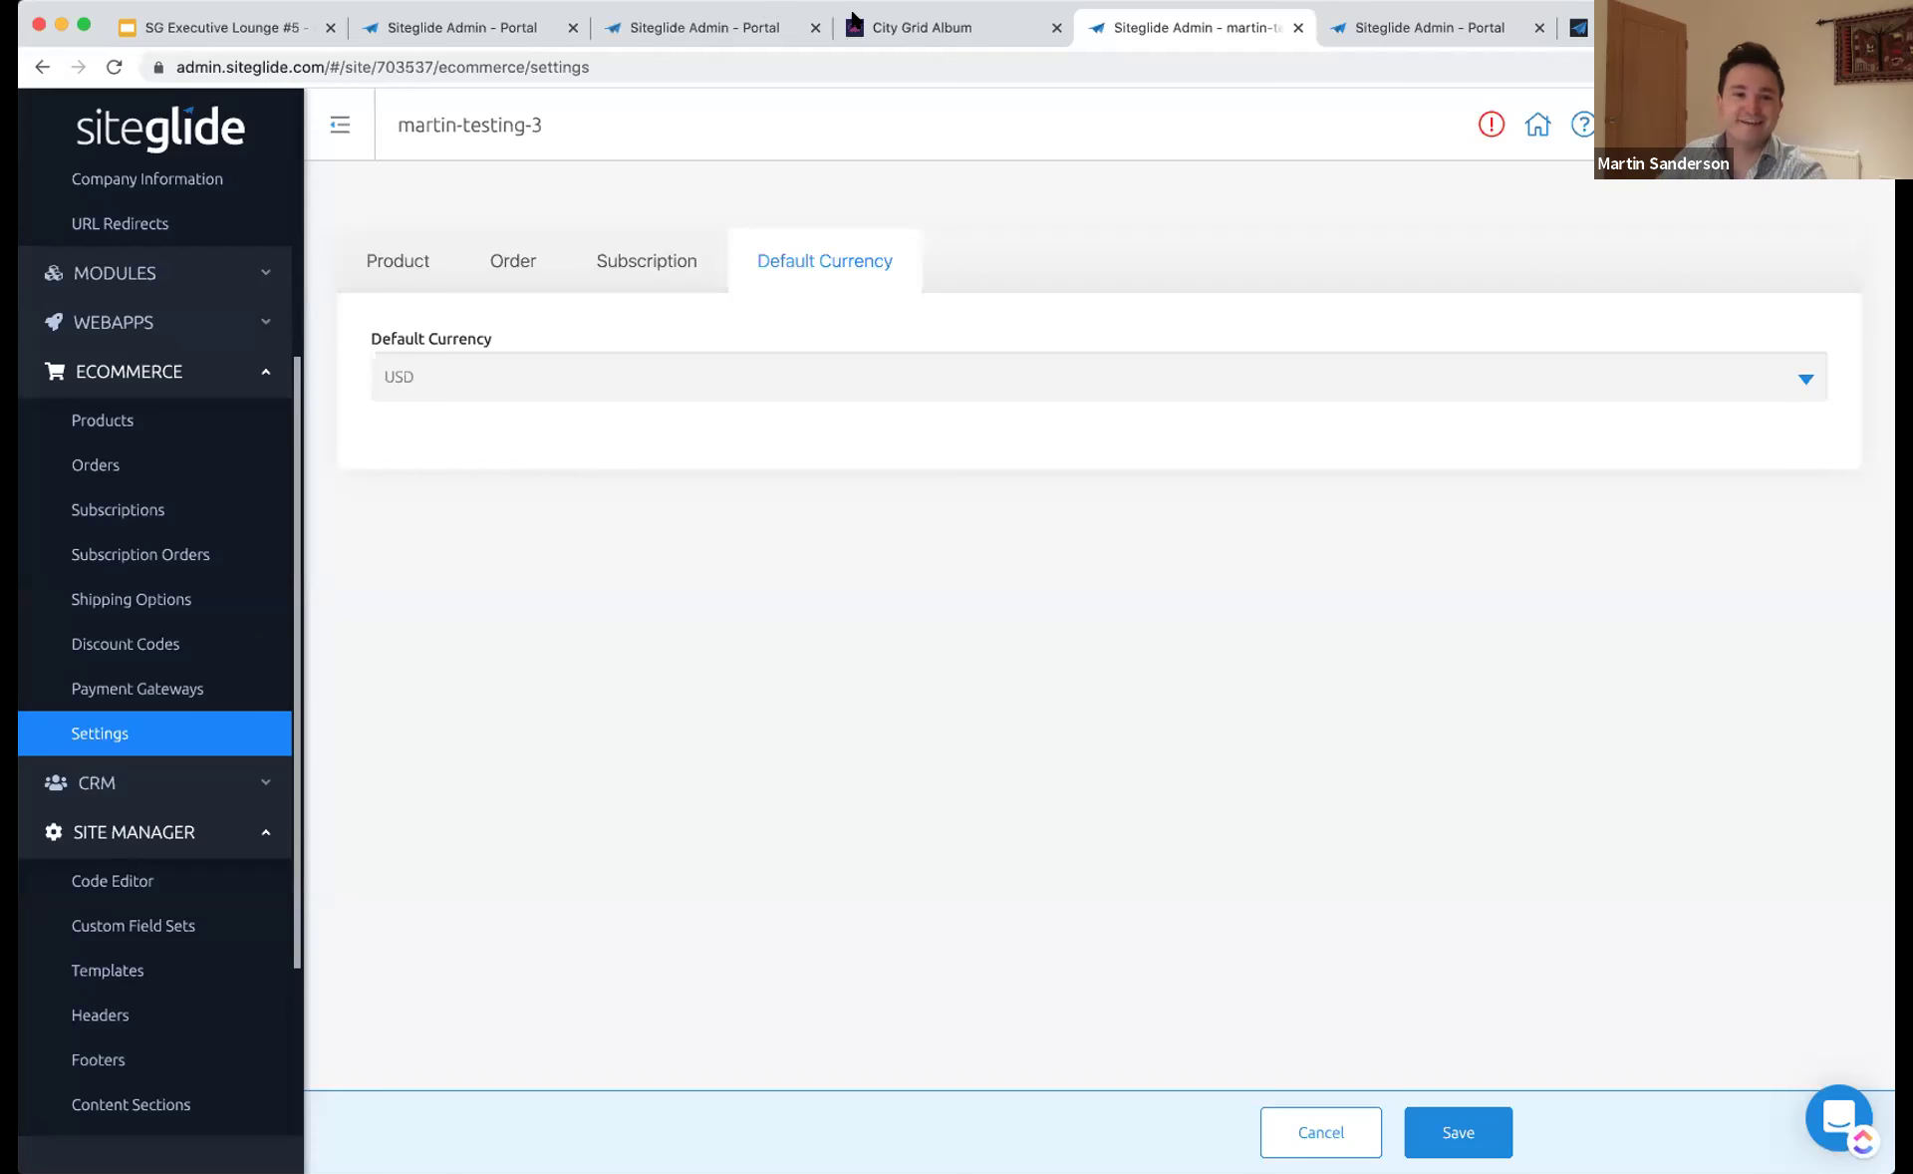
- Set the store's default currency back to GBP and save the settings
left_click(675, 393)
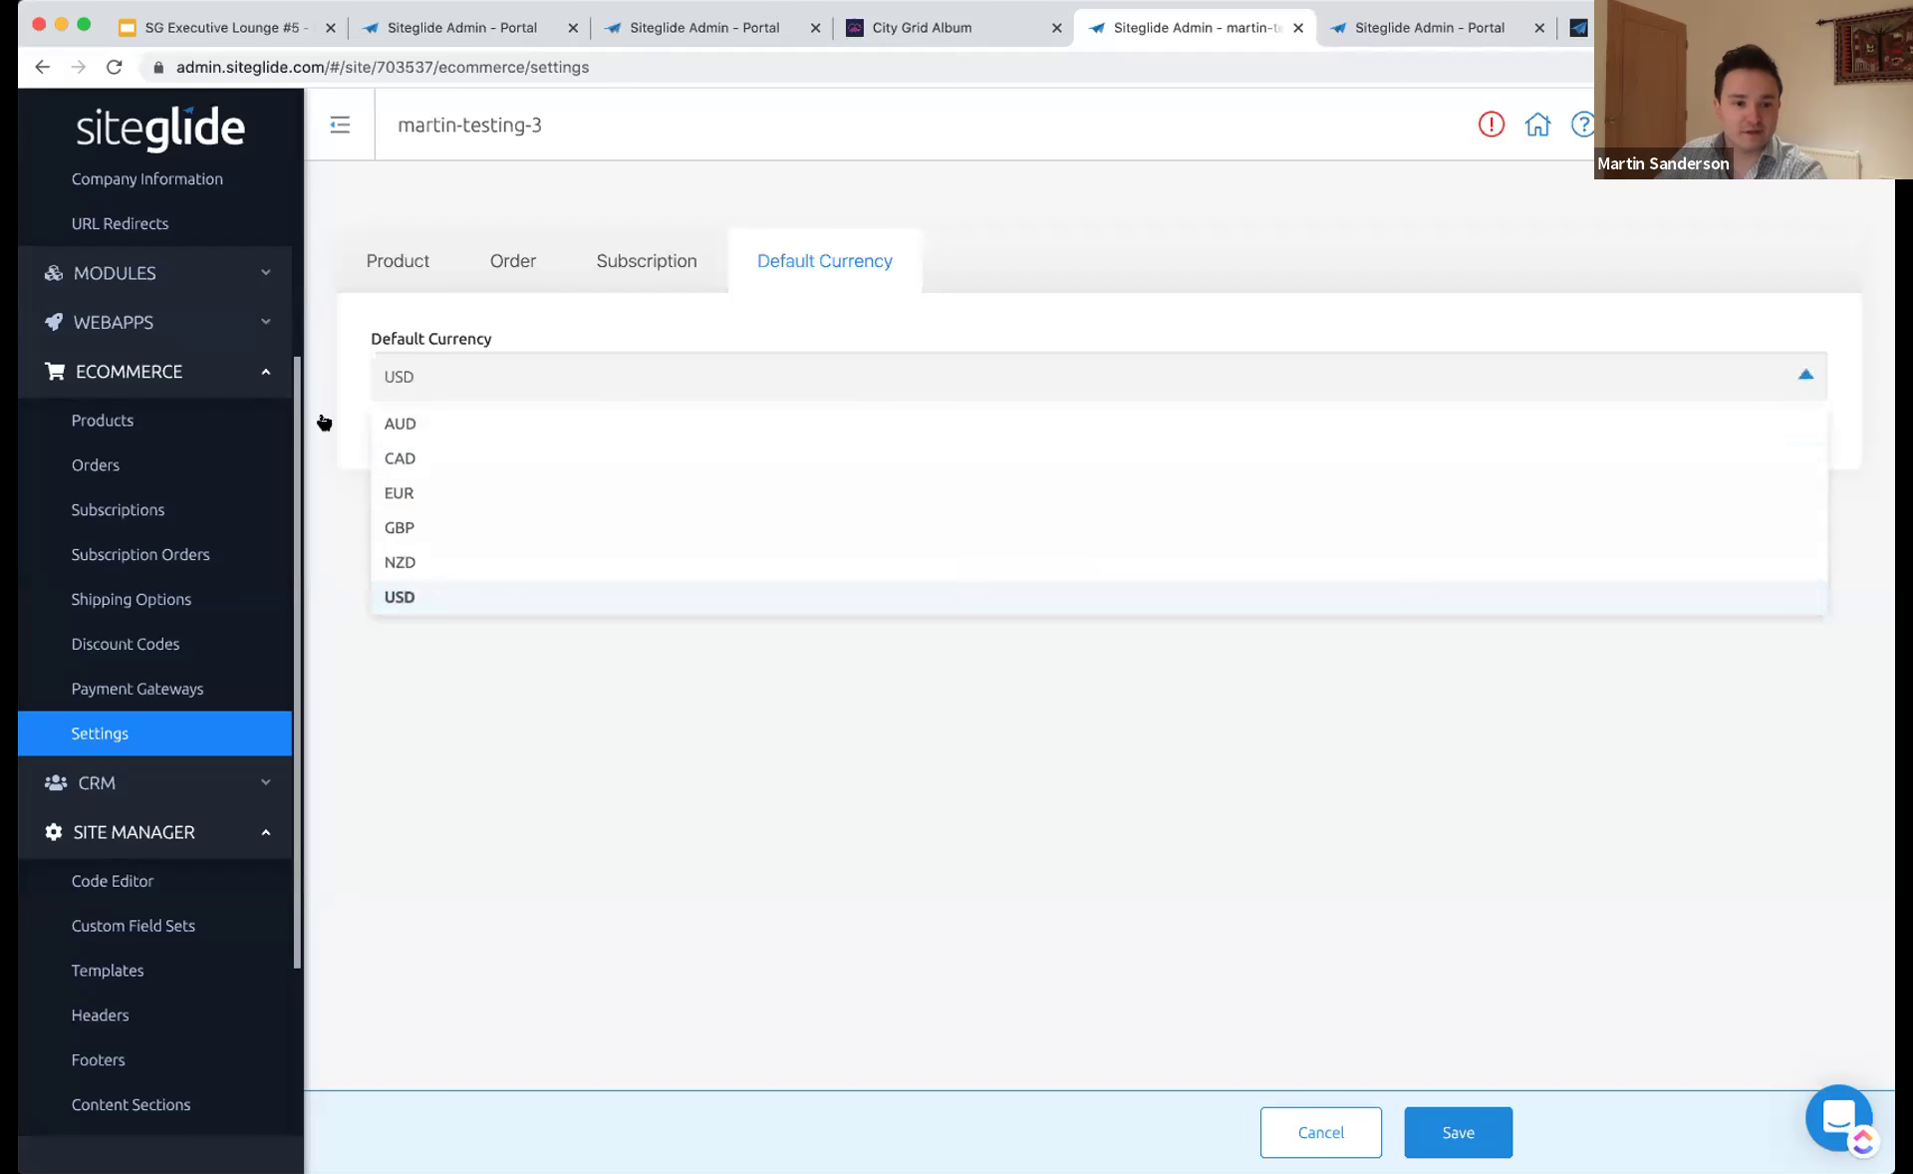
left_click(493, 525)
left_click(1463, 1135)
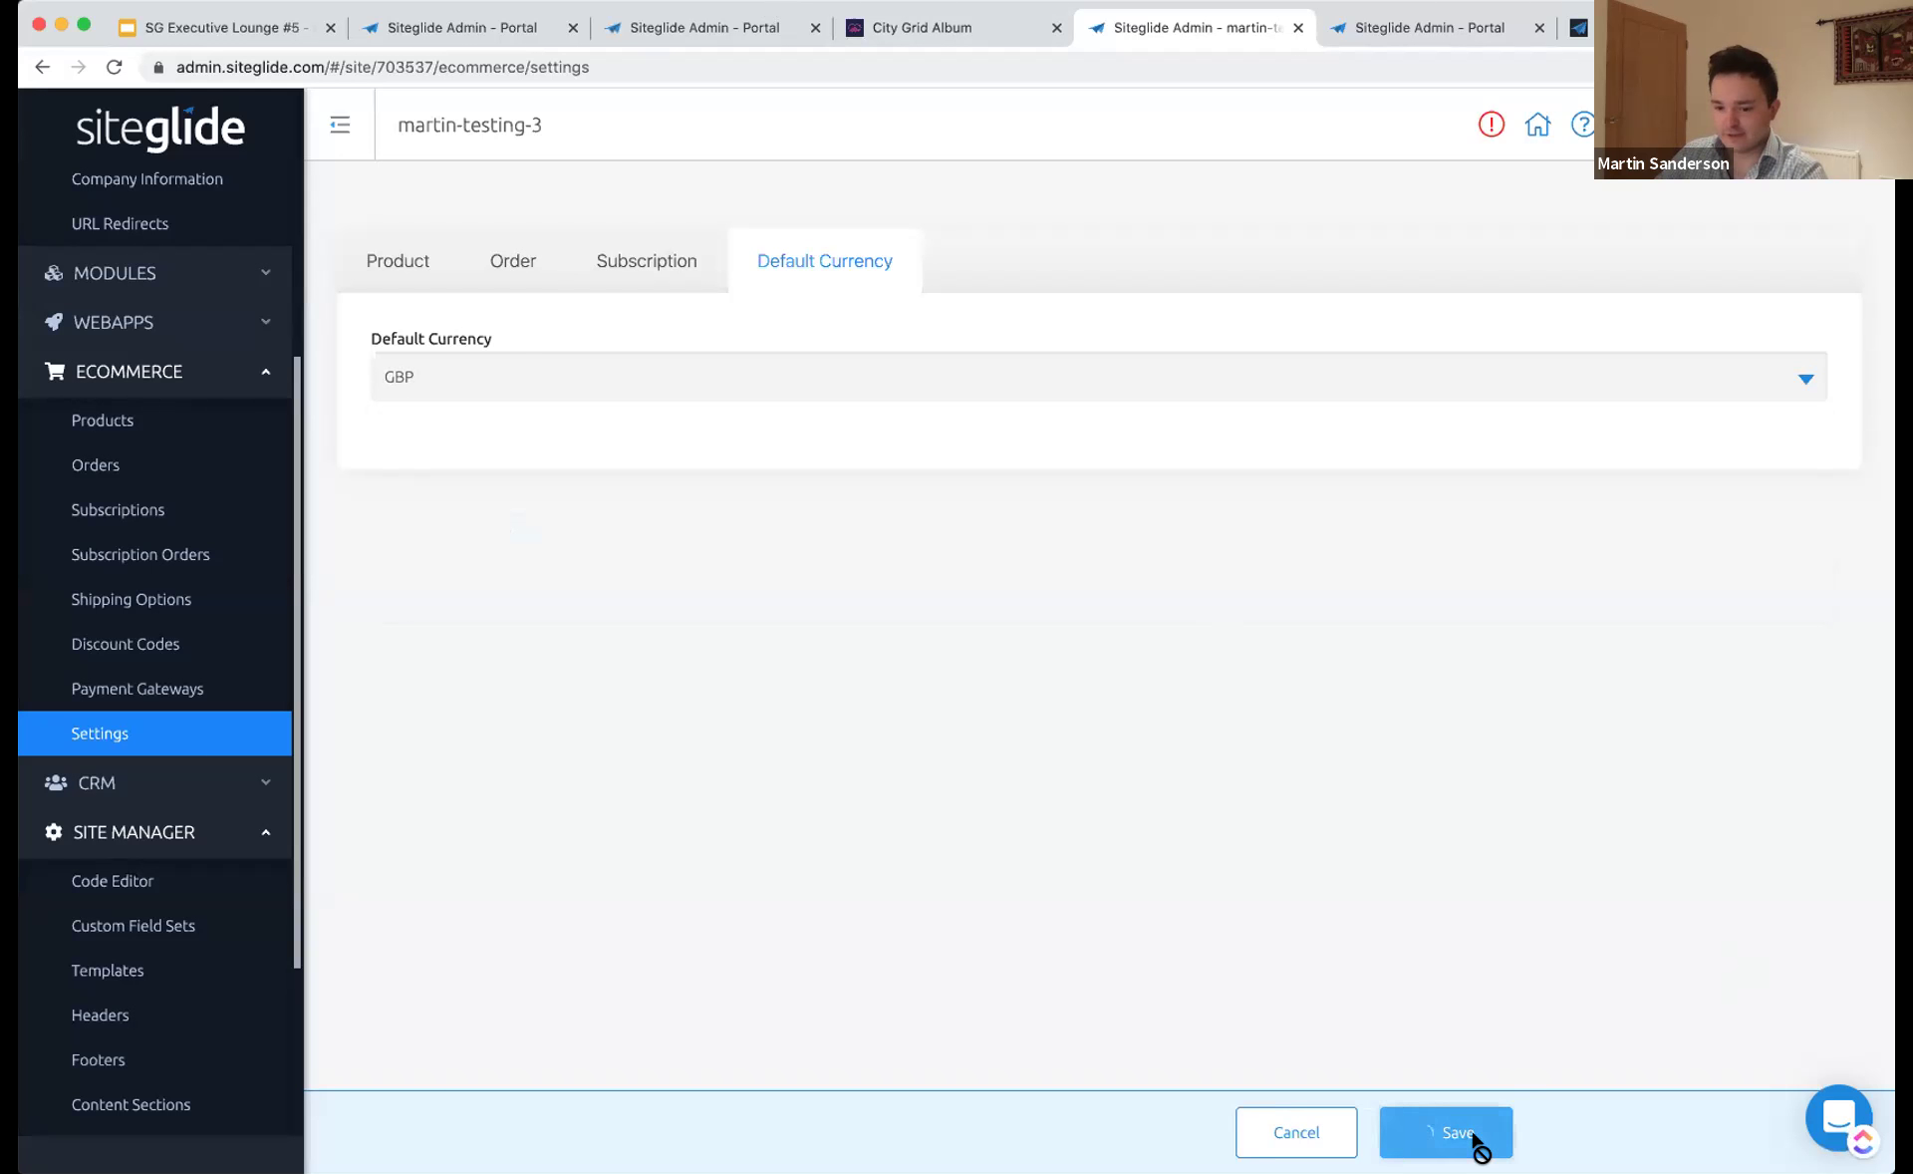
- Recheck the album's price on the reloaded storefront page with the GBP currency setting and return to the admin
left_click(987, 27)
key("super+r")
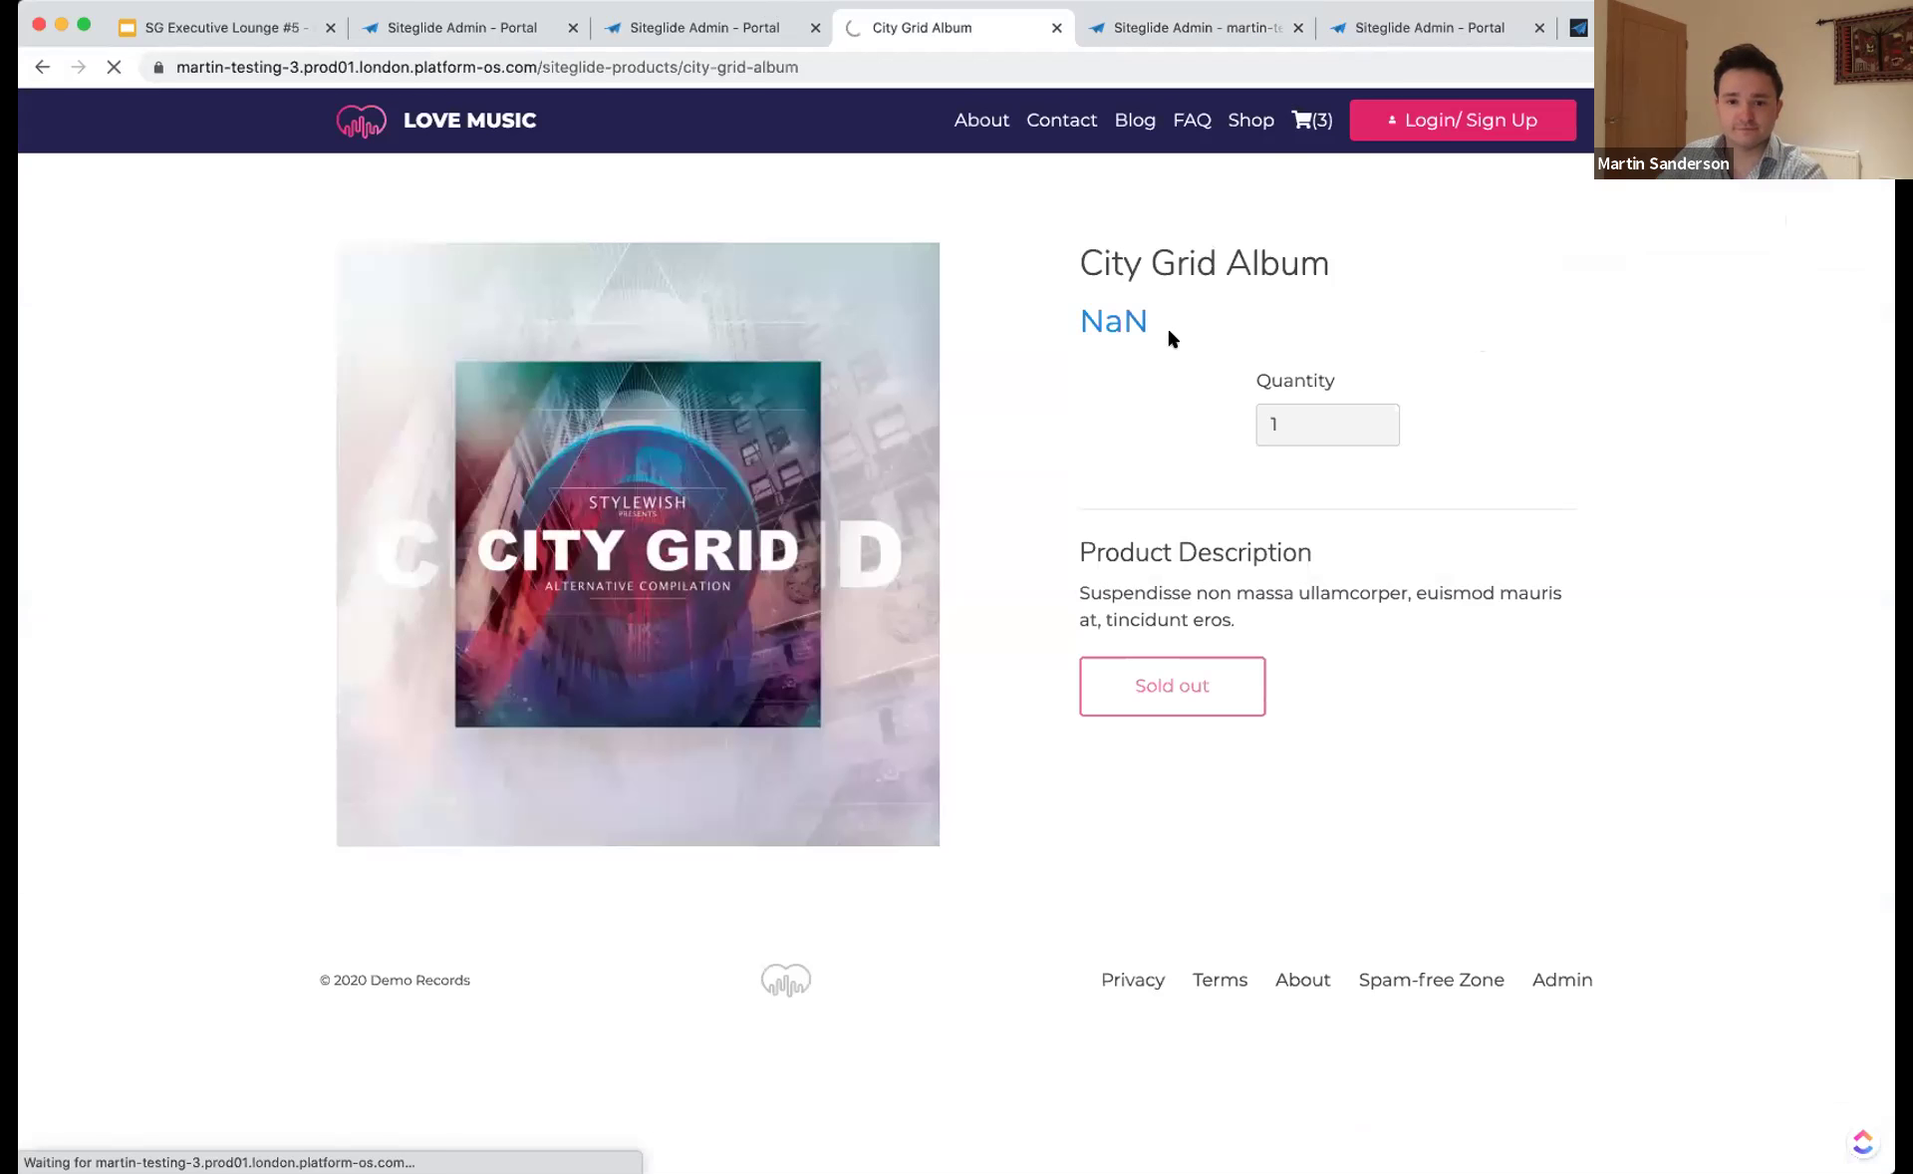
left_click(1206, 27)
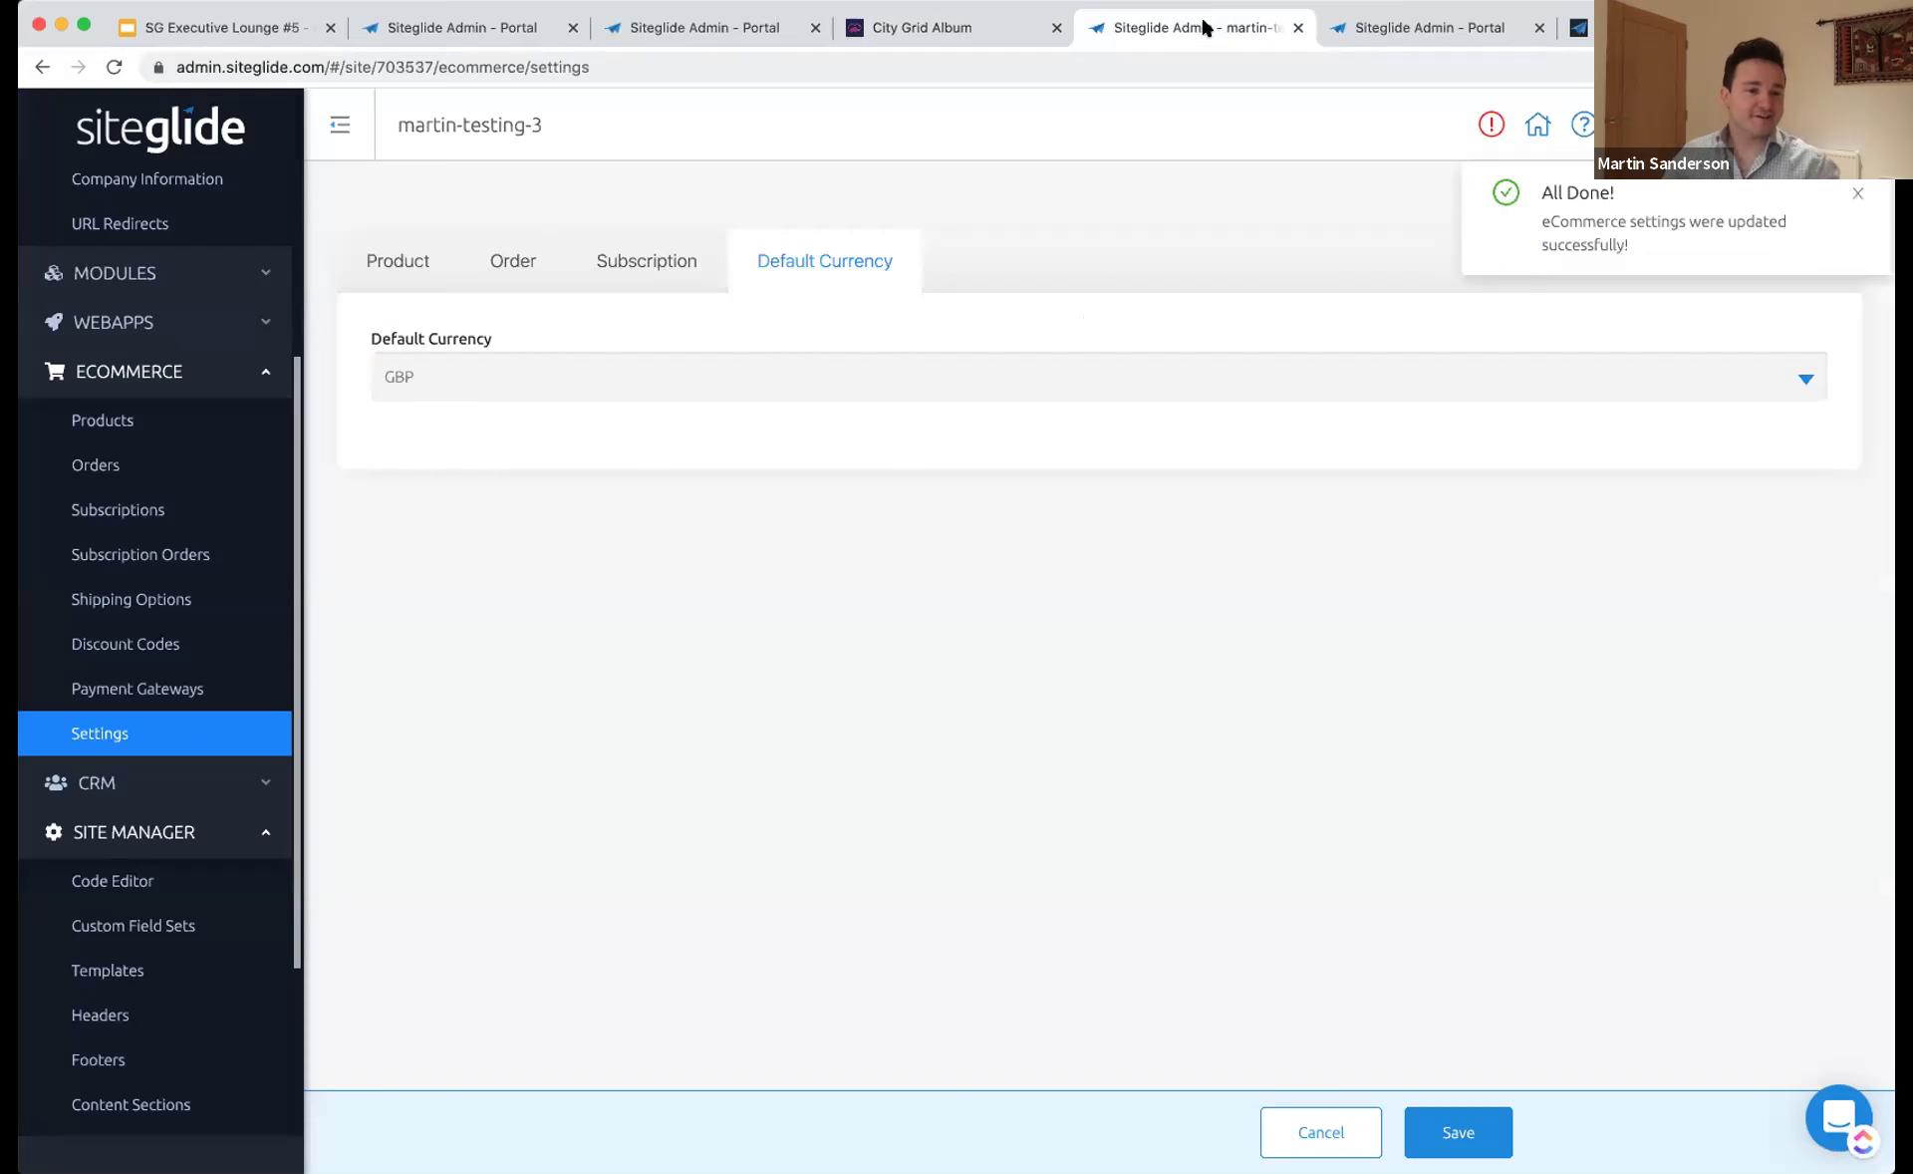
- Start a new payment gateway, check the available providers with Stripe selected, and review its mode and key fields
left_click(183, 686)
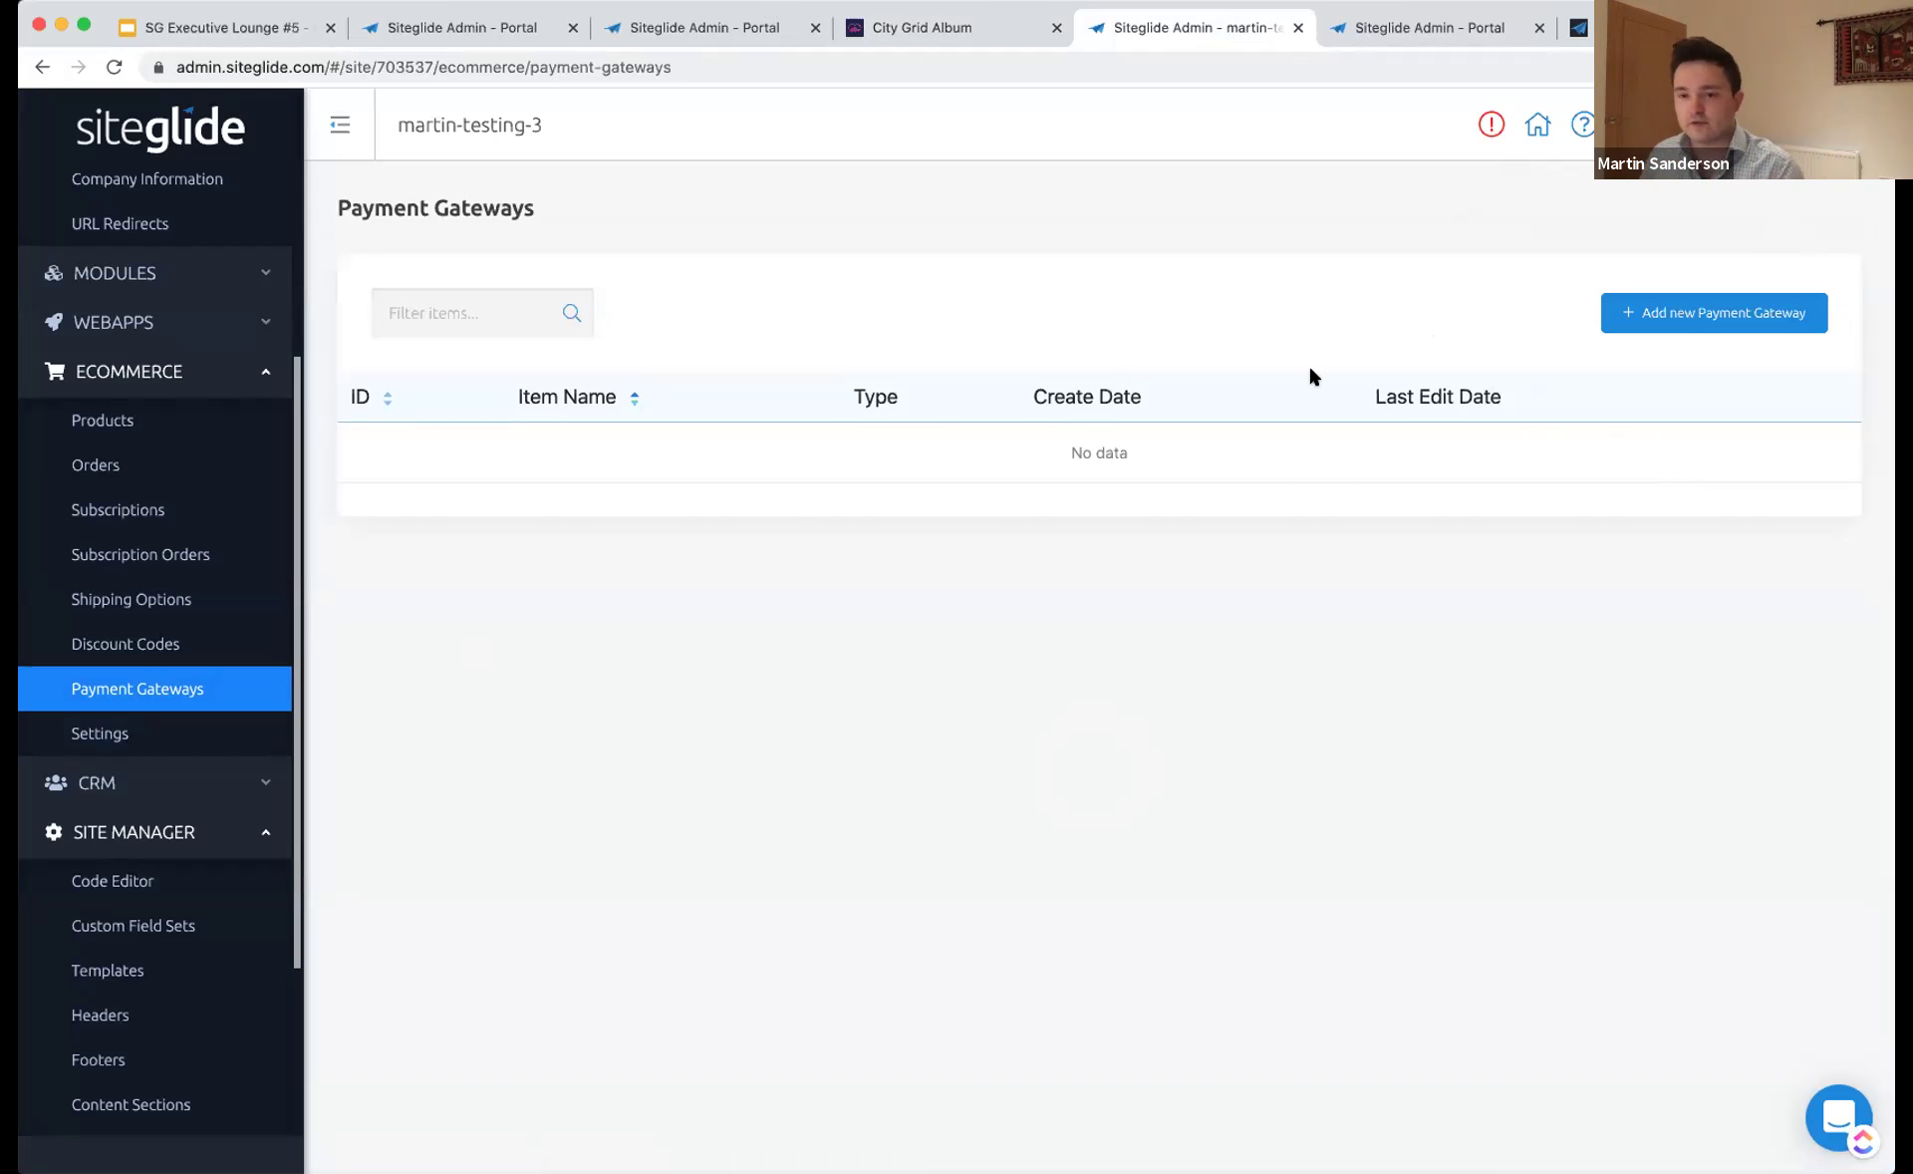
left_click(1695, 312)
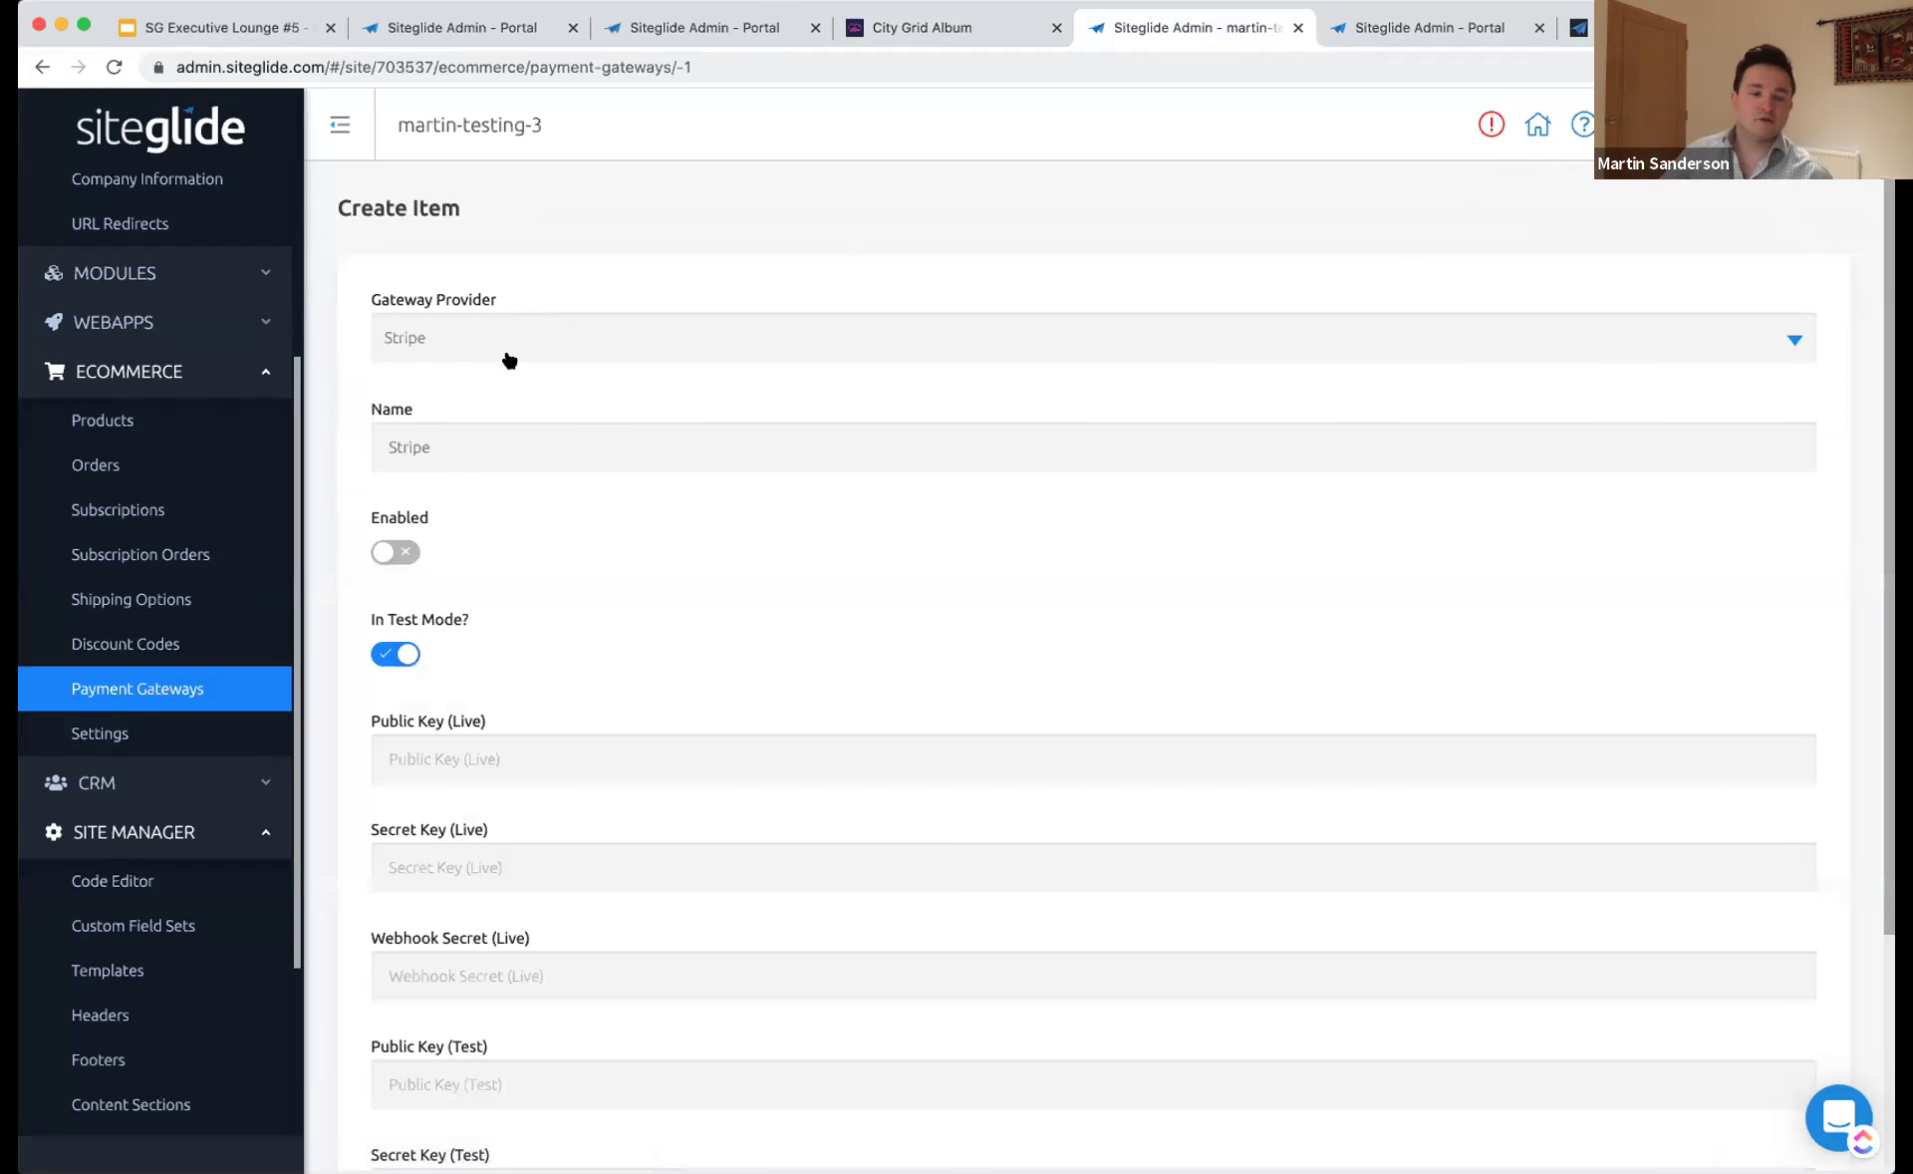
left_click(509, 360)
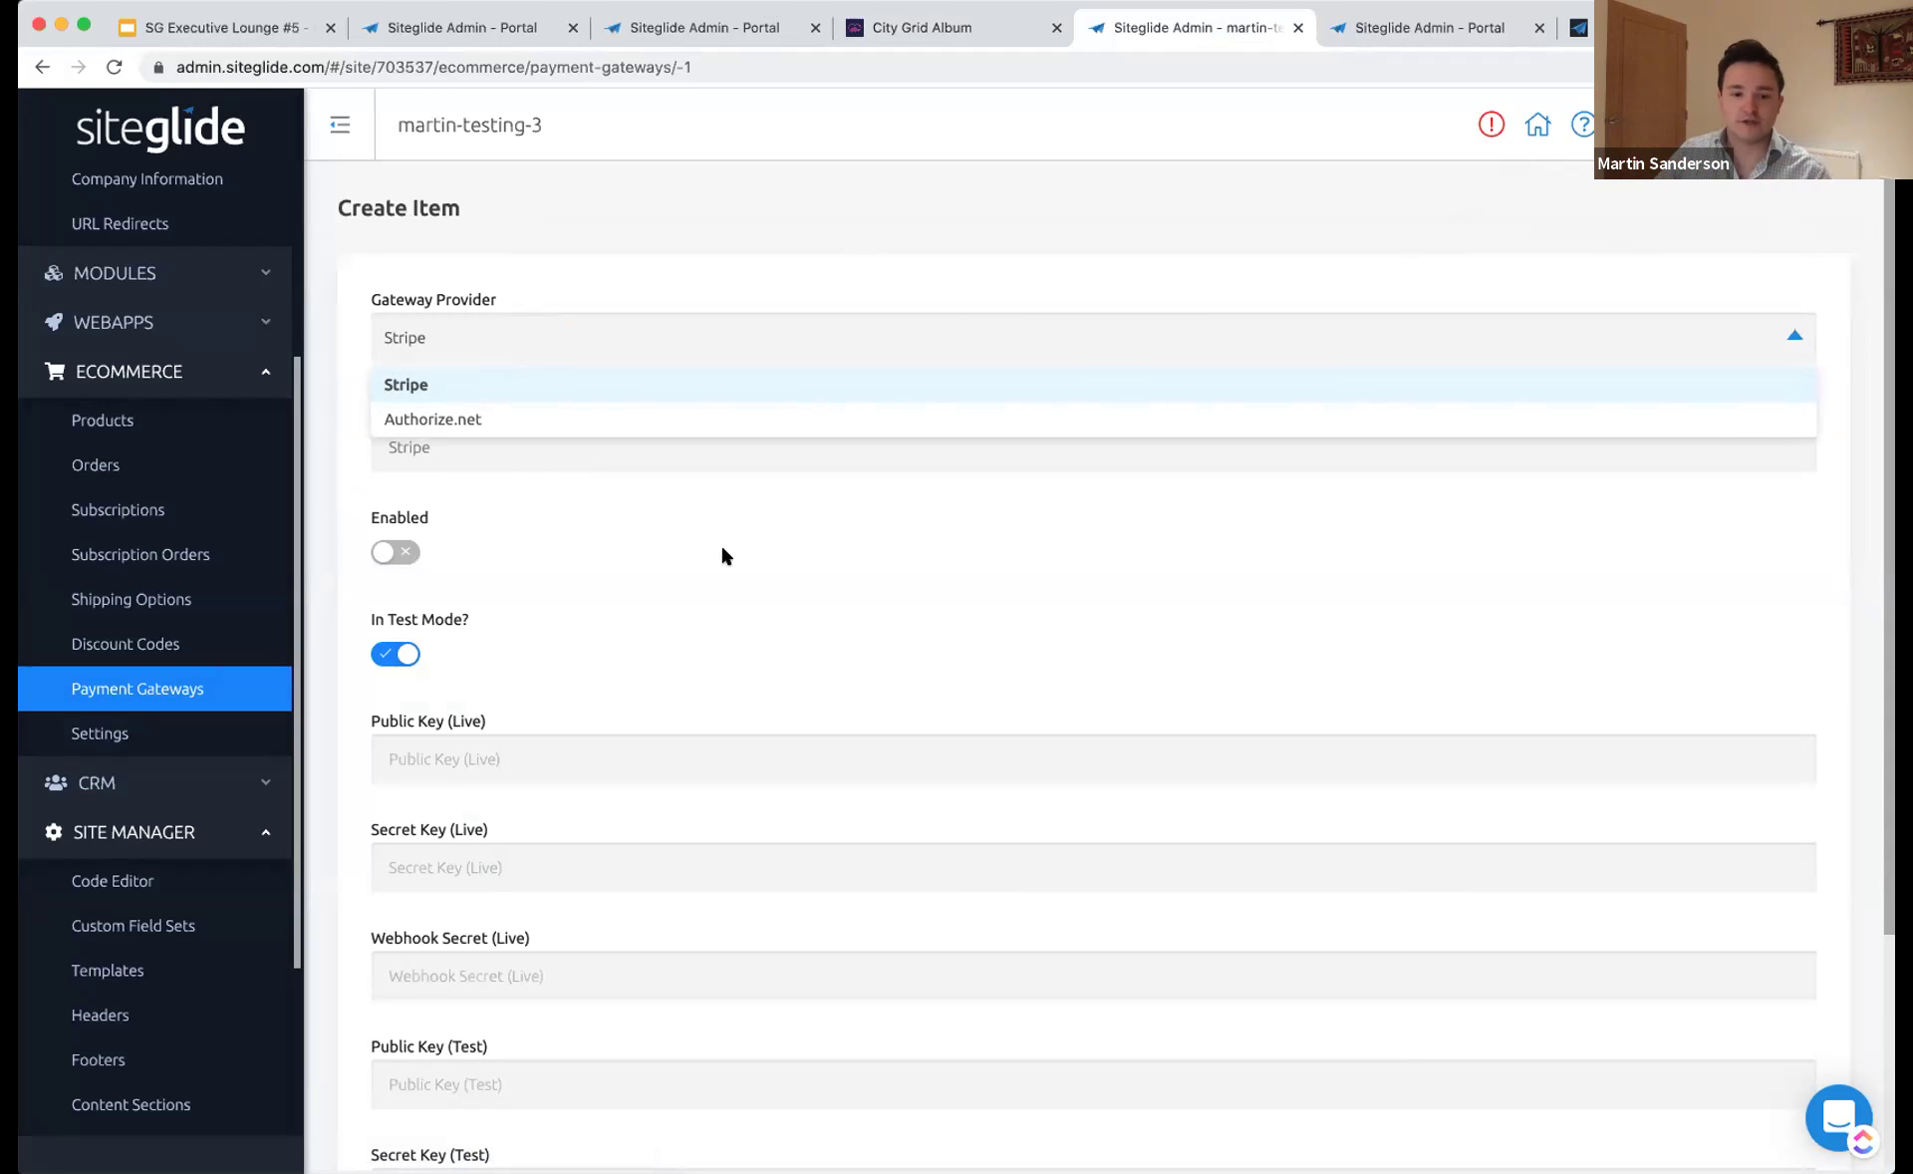
left_click(682, 379)
scroll(683, 379, "down", 2)
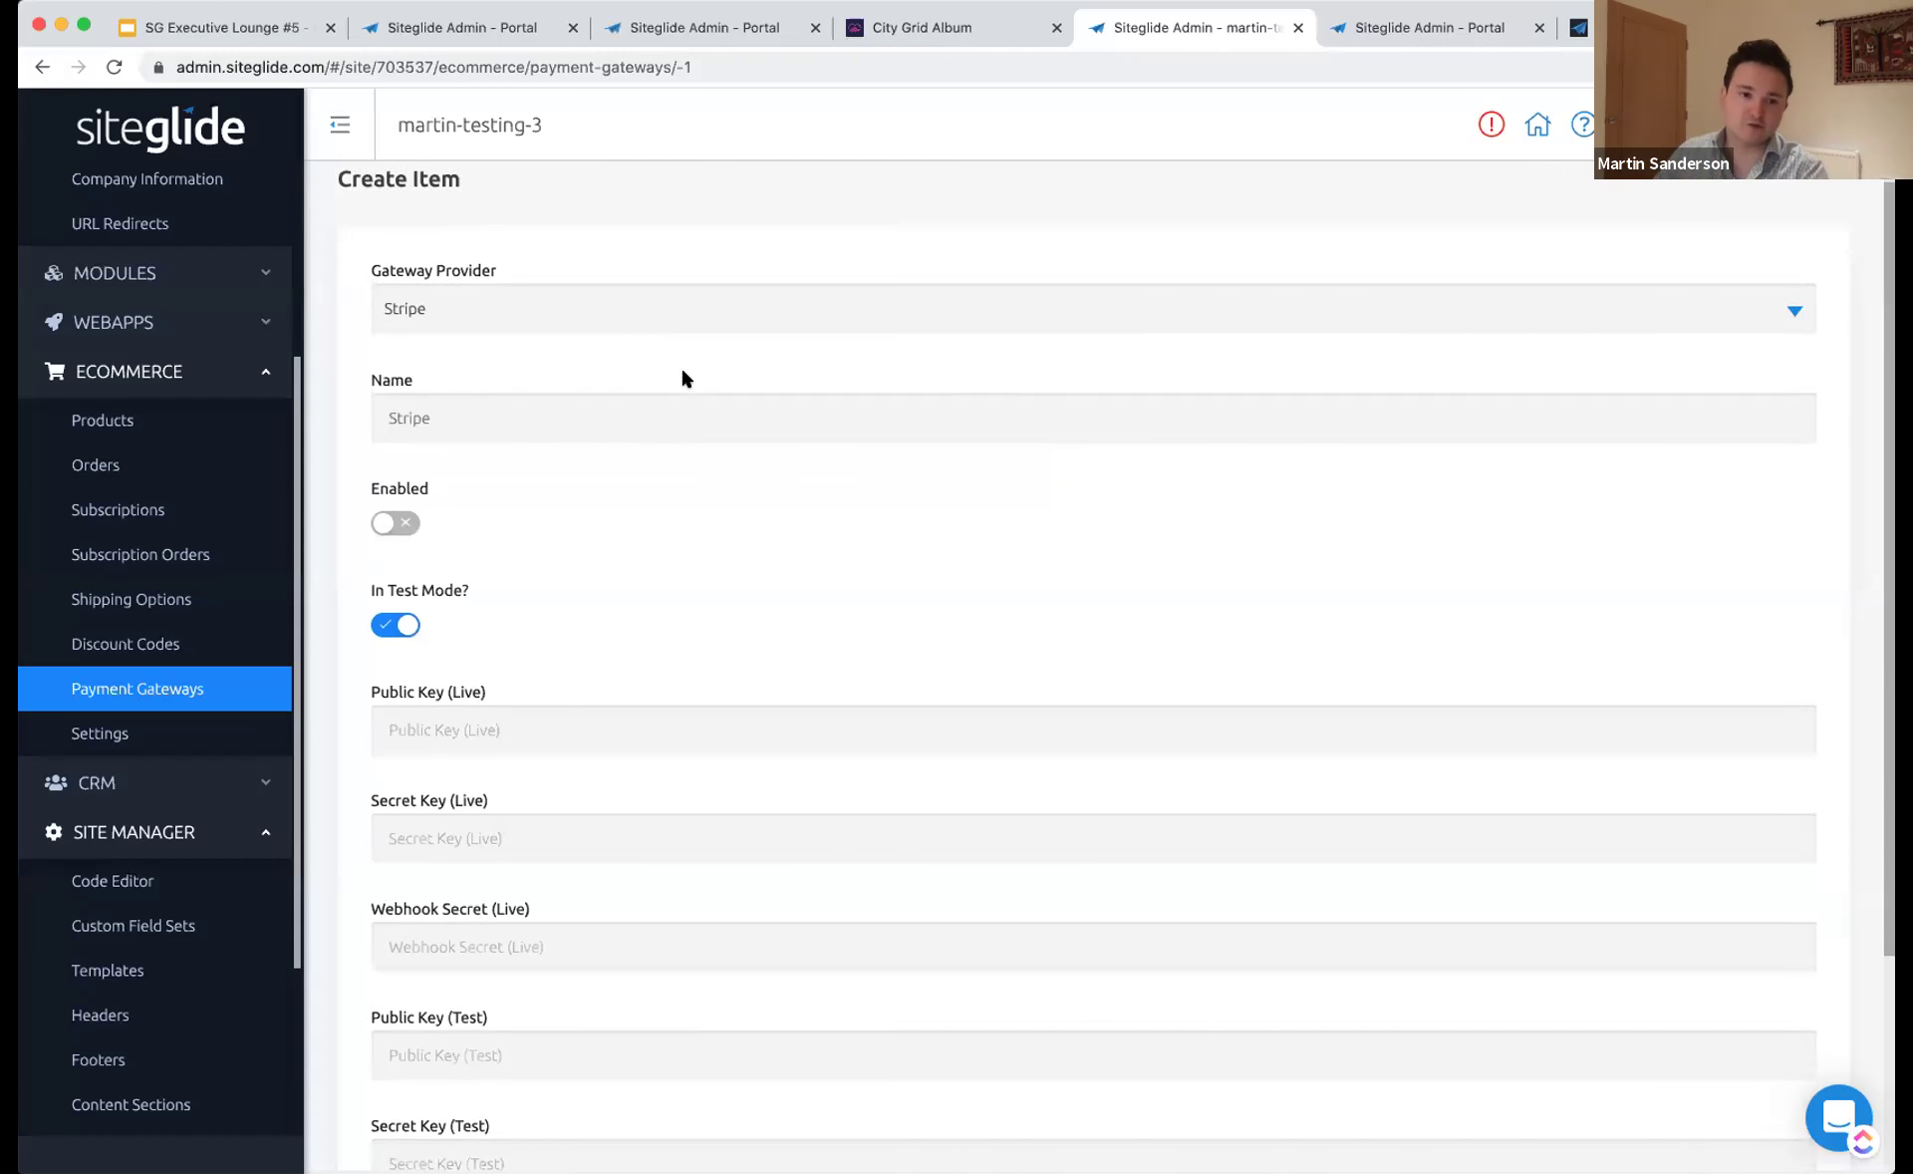
scroll(683, 392, "down", 3)
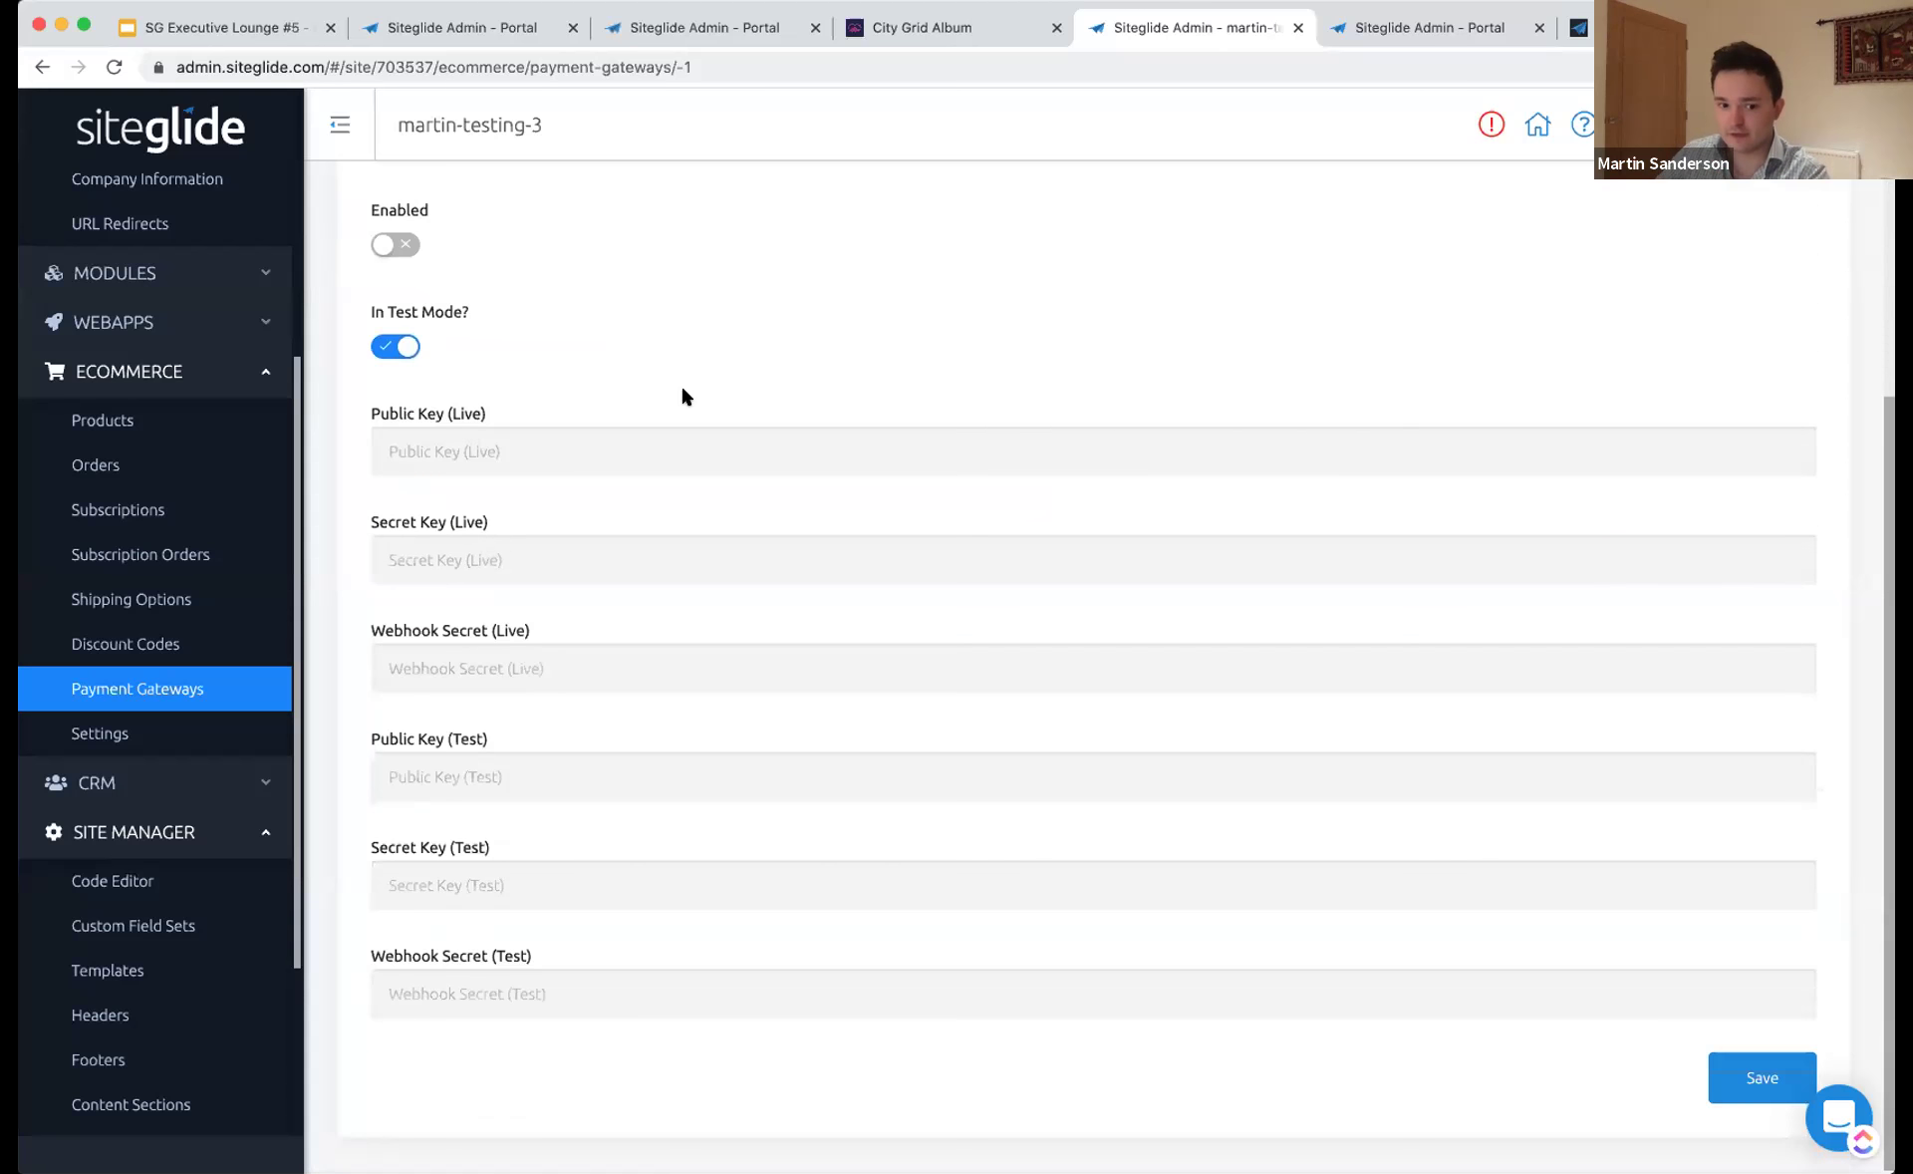
scroll(683, 396, "up", 5)
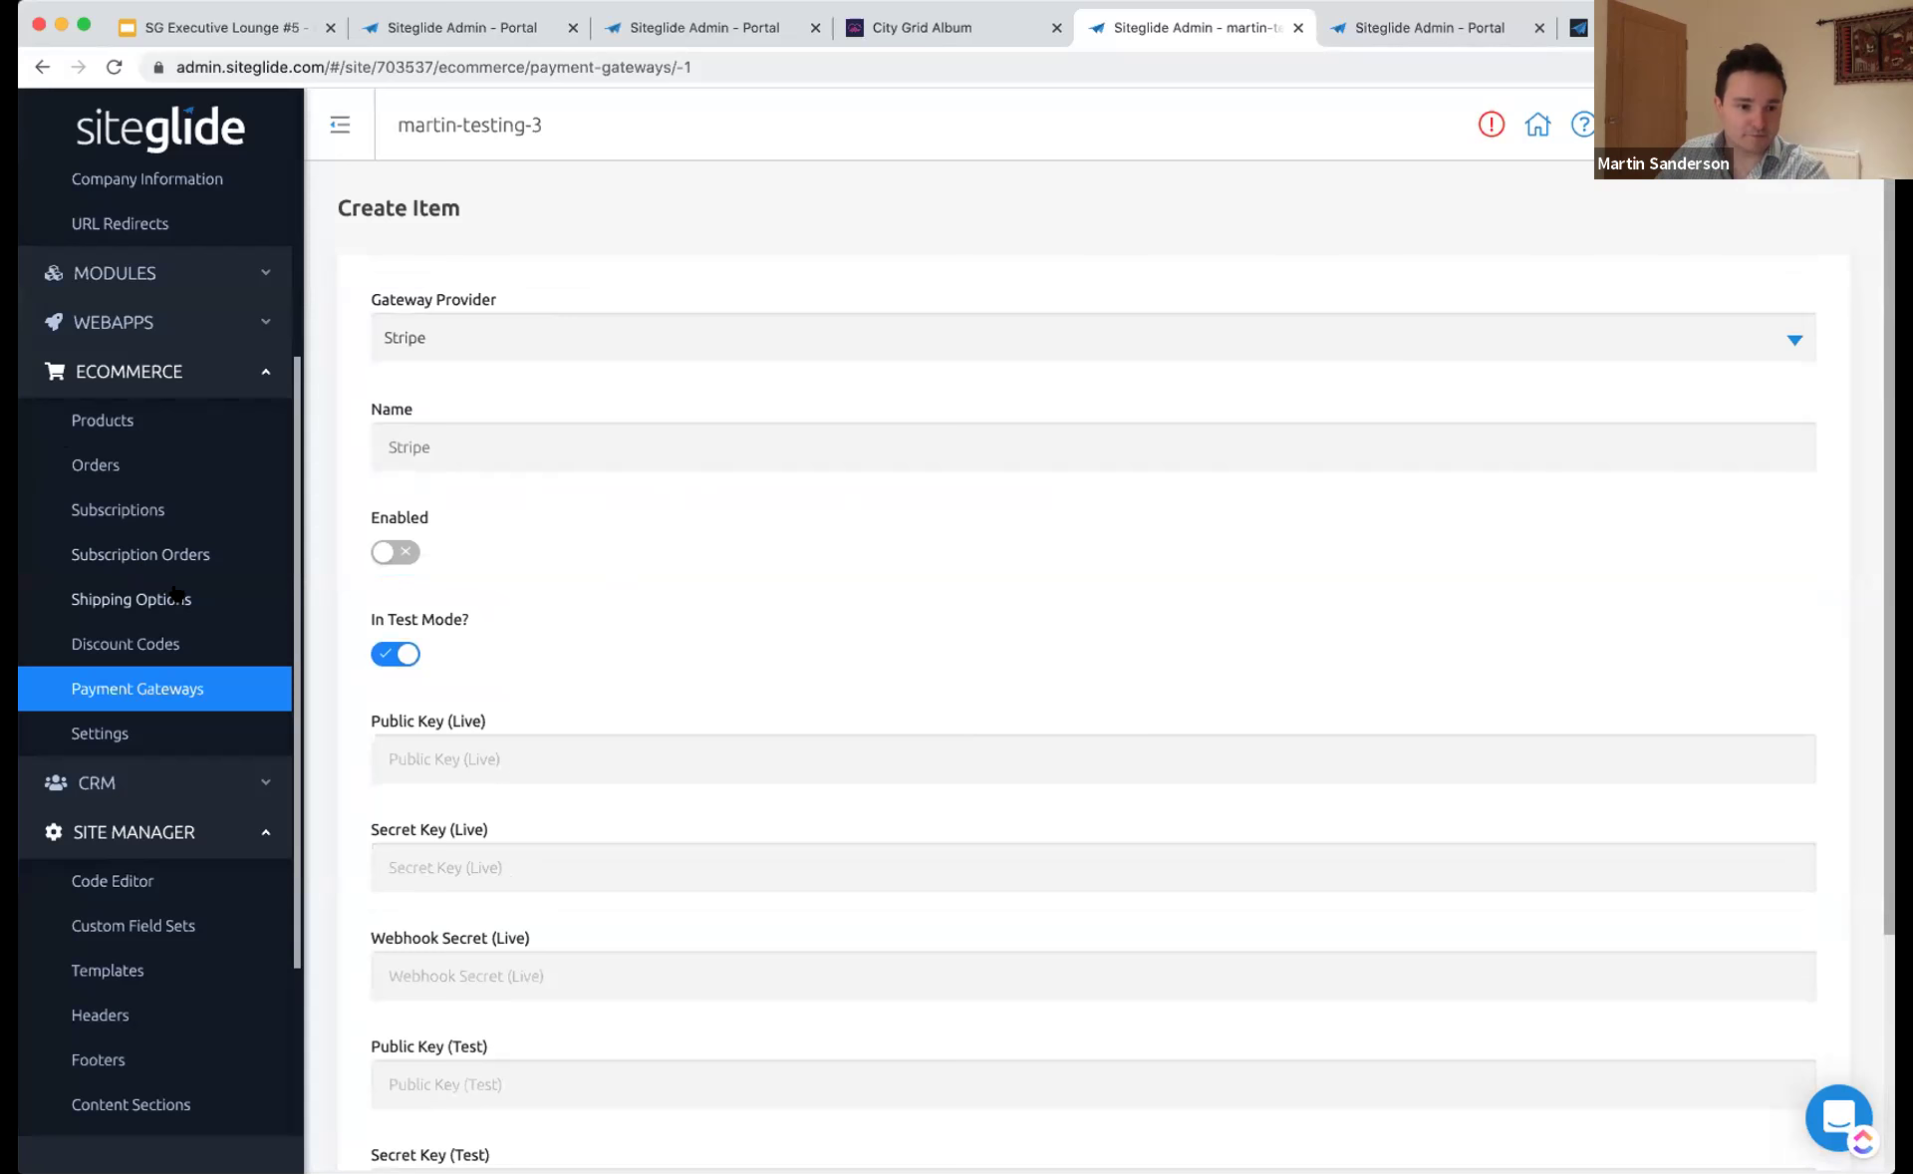
- Create a new discount code item in the eCommerce section and name it 50-Offer
left_click(104, 646)
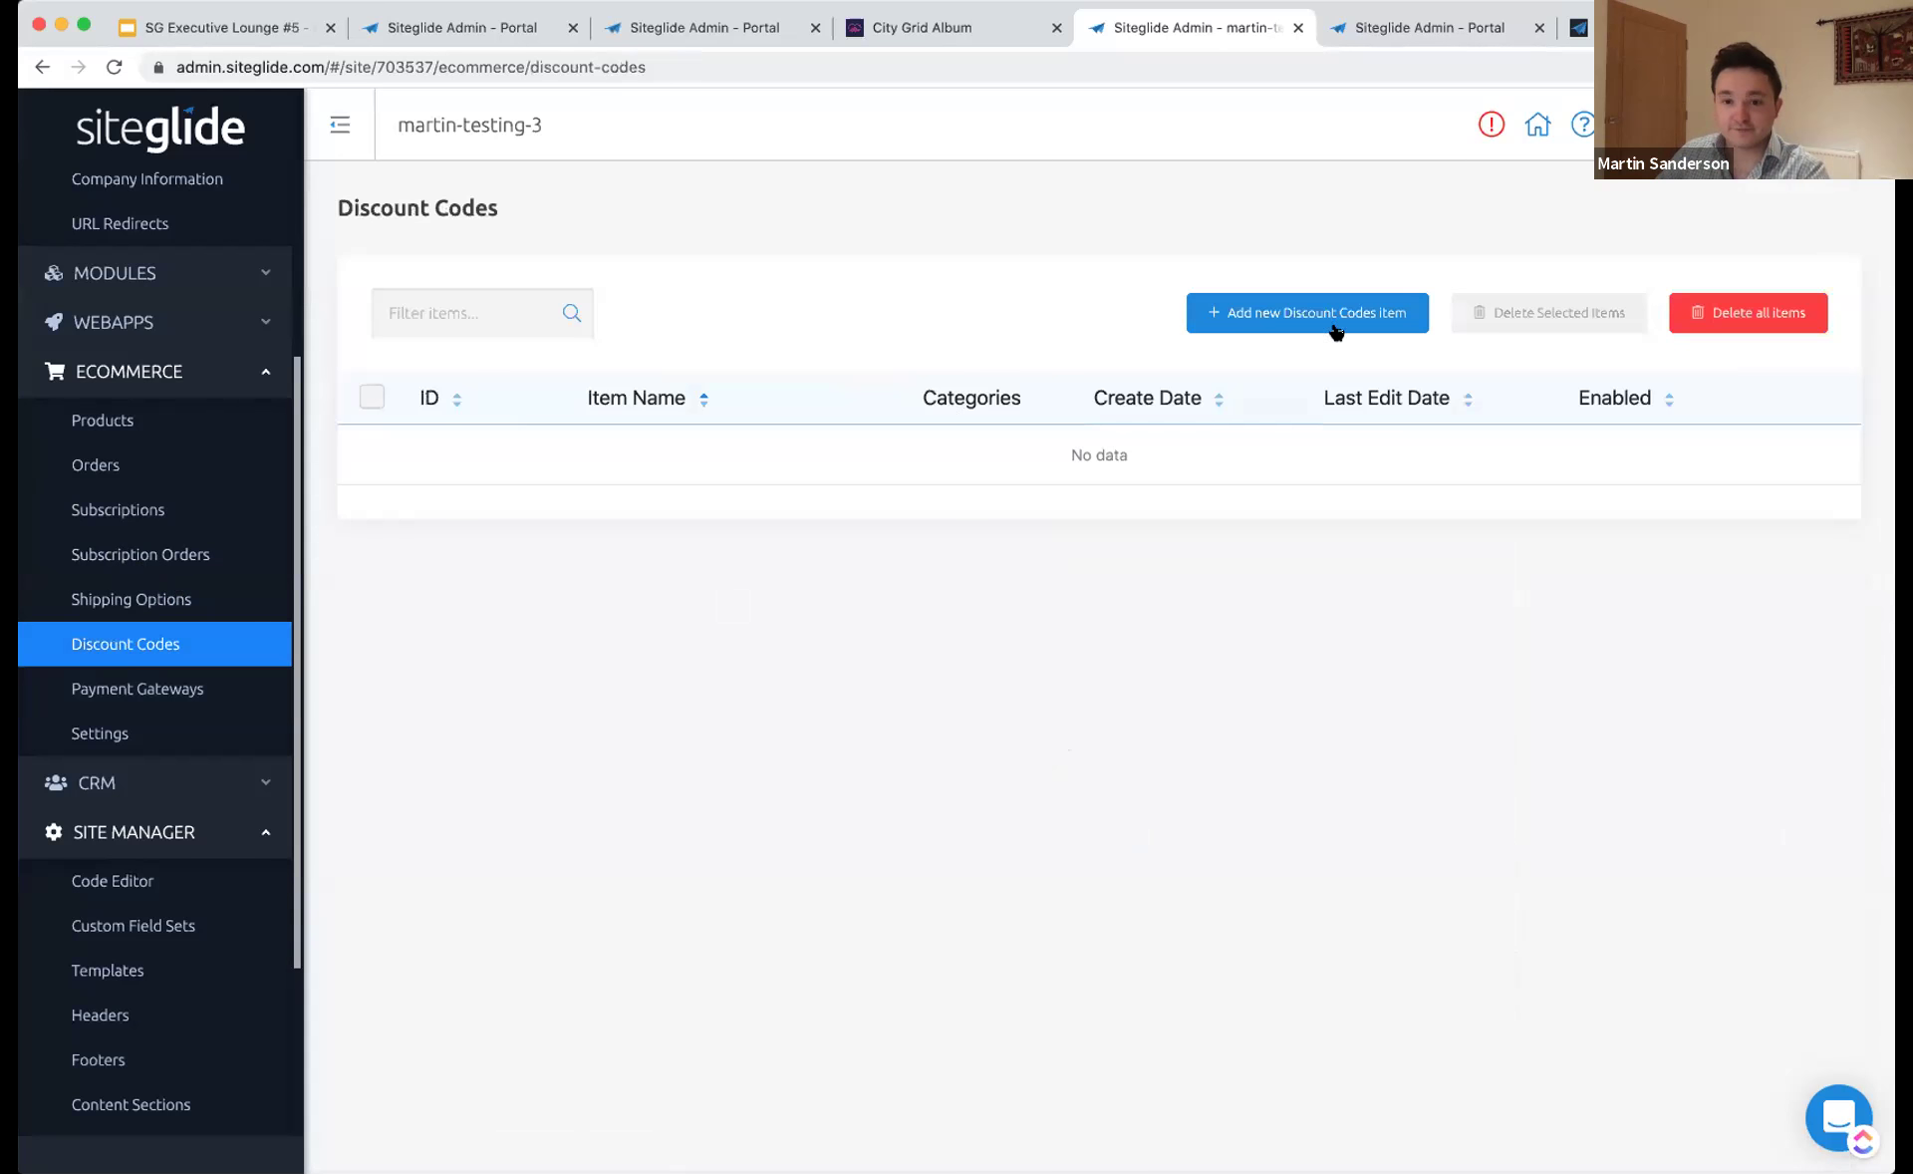
left_click(1236, 317)
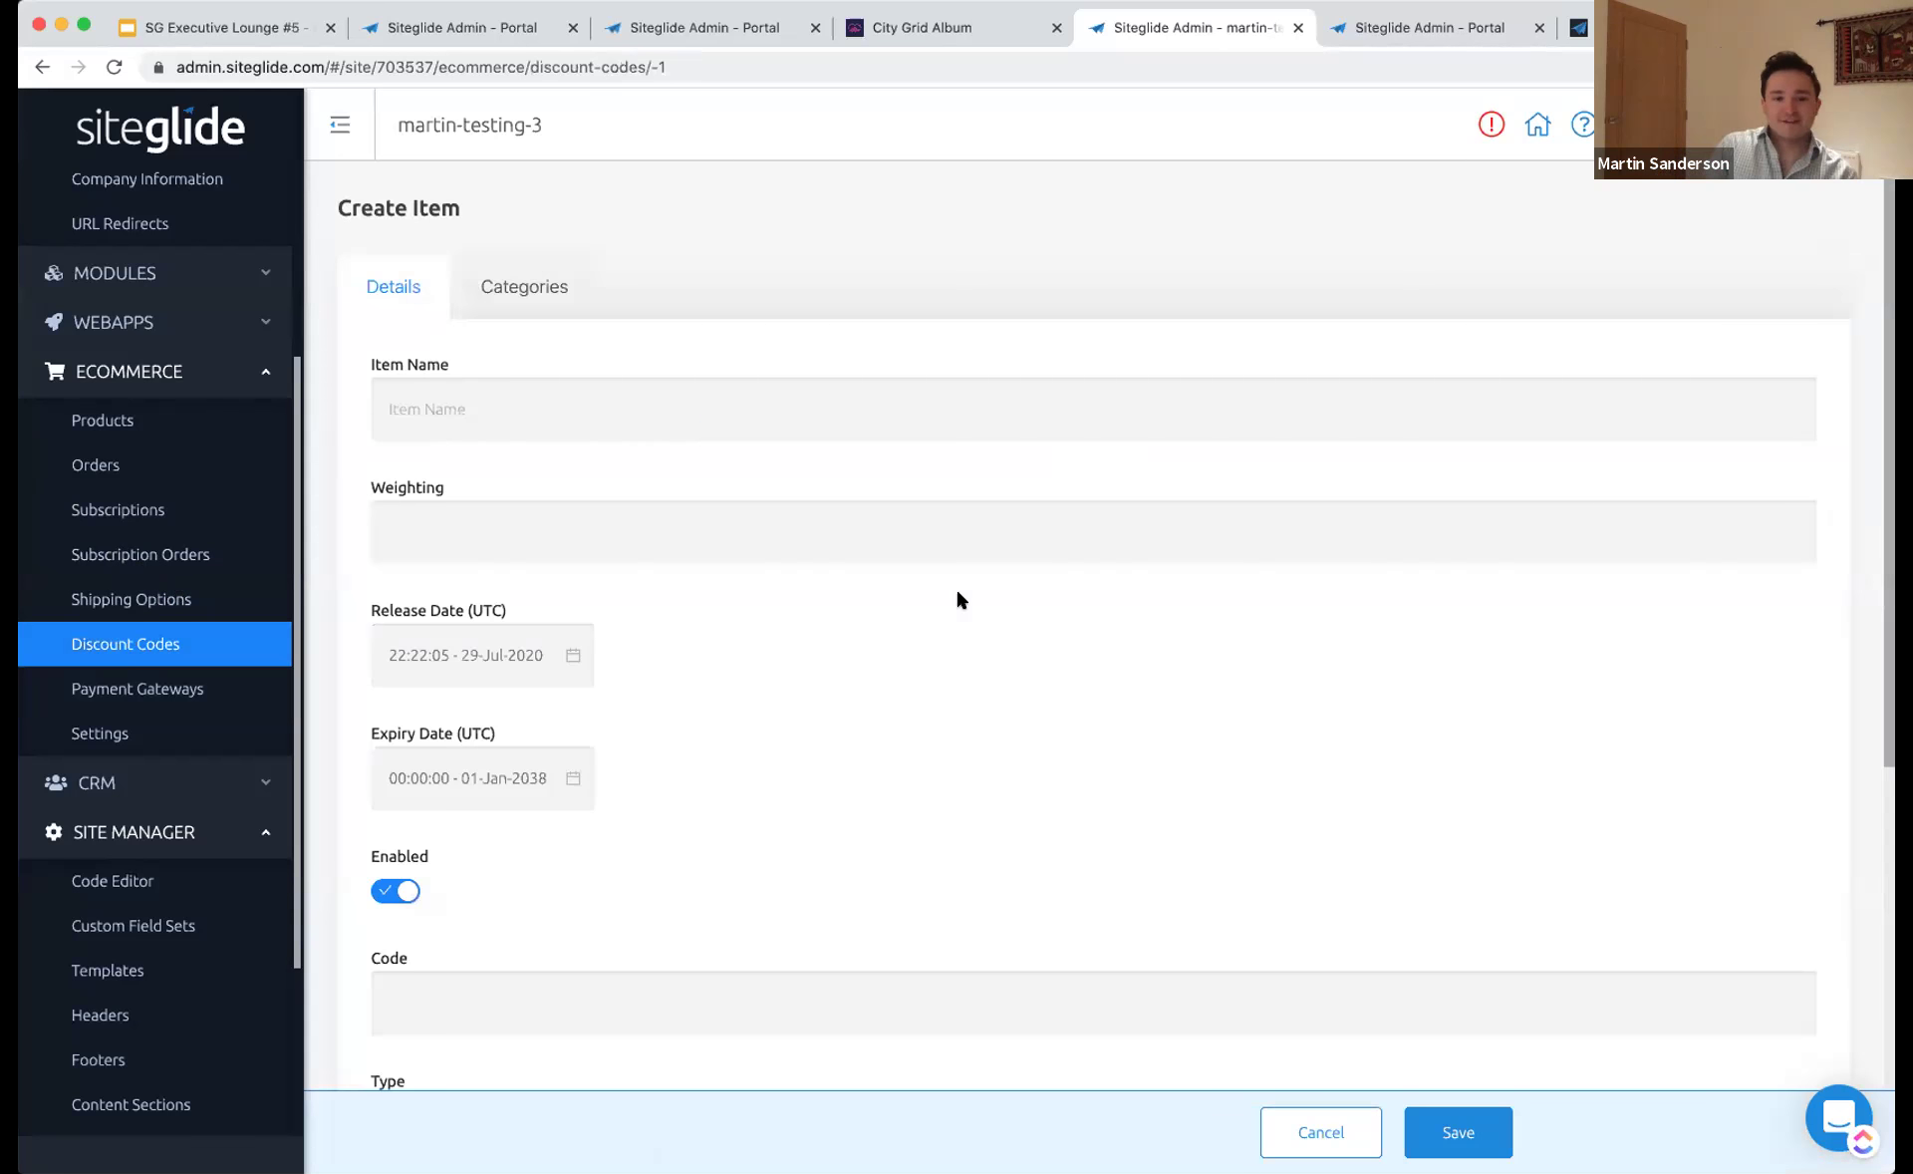
left_click(660, 421)
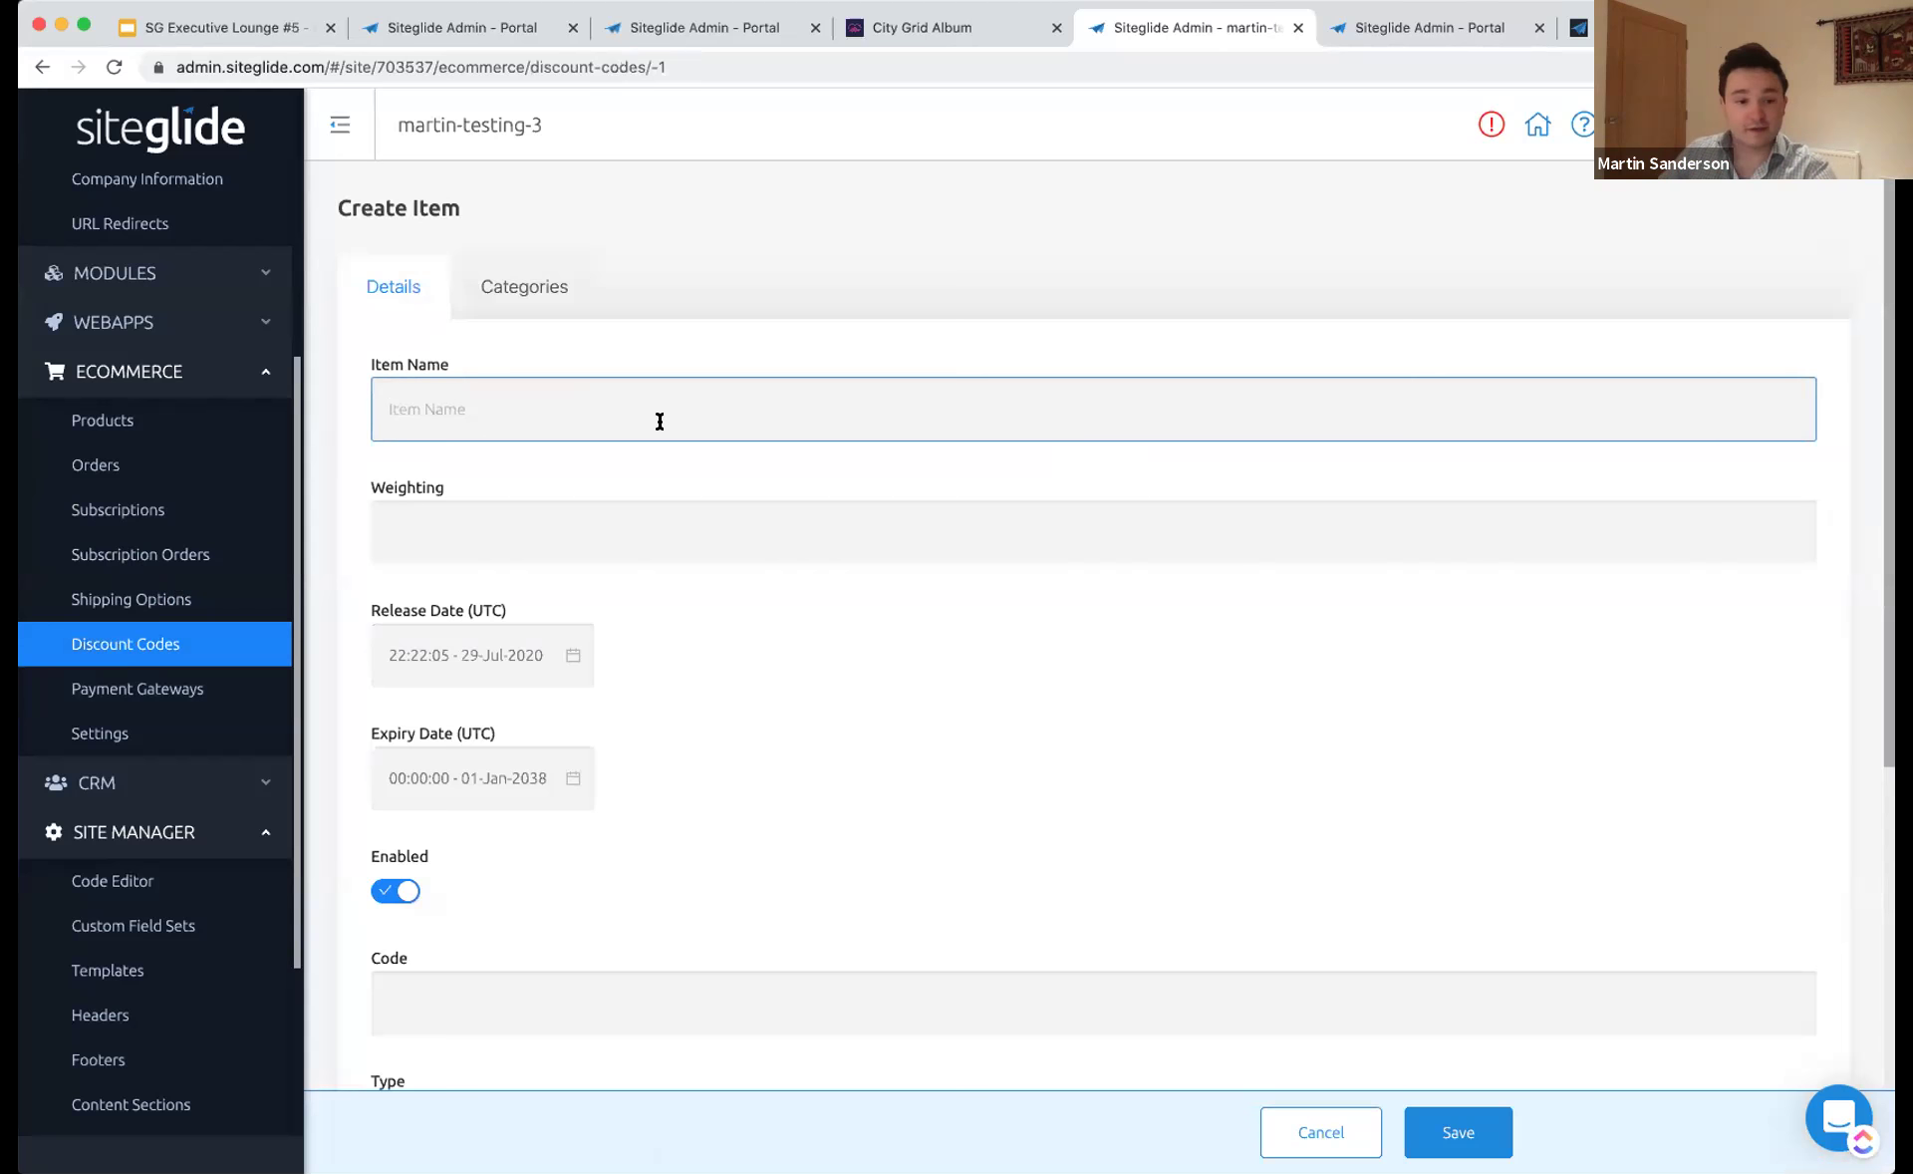
scroll(660, 420, "down", 5)
scroll(660, 422, "up", 5)
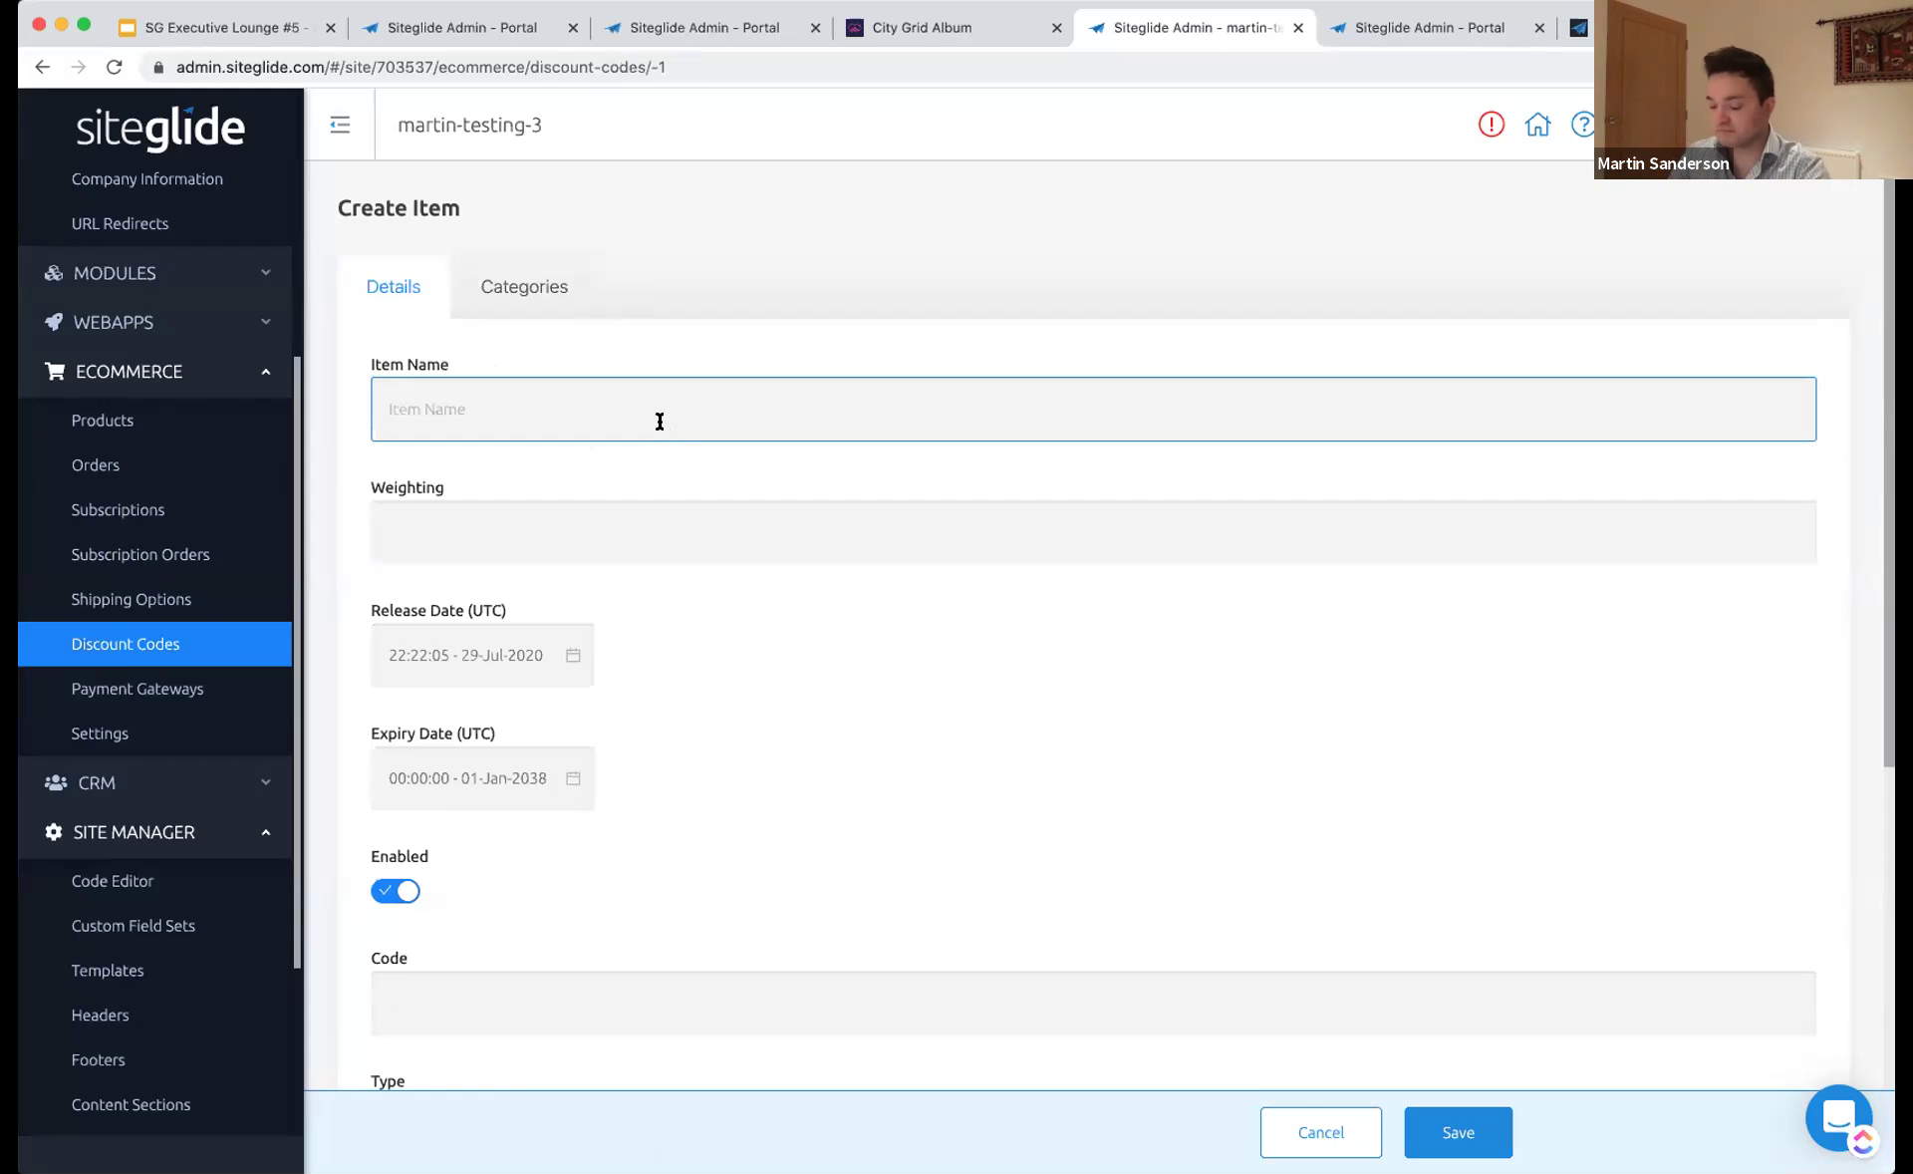
type("50-Offer")
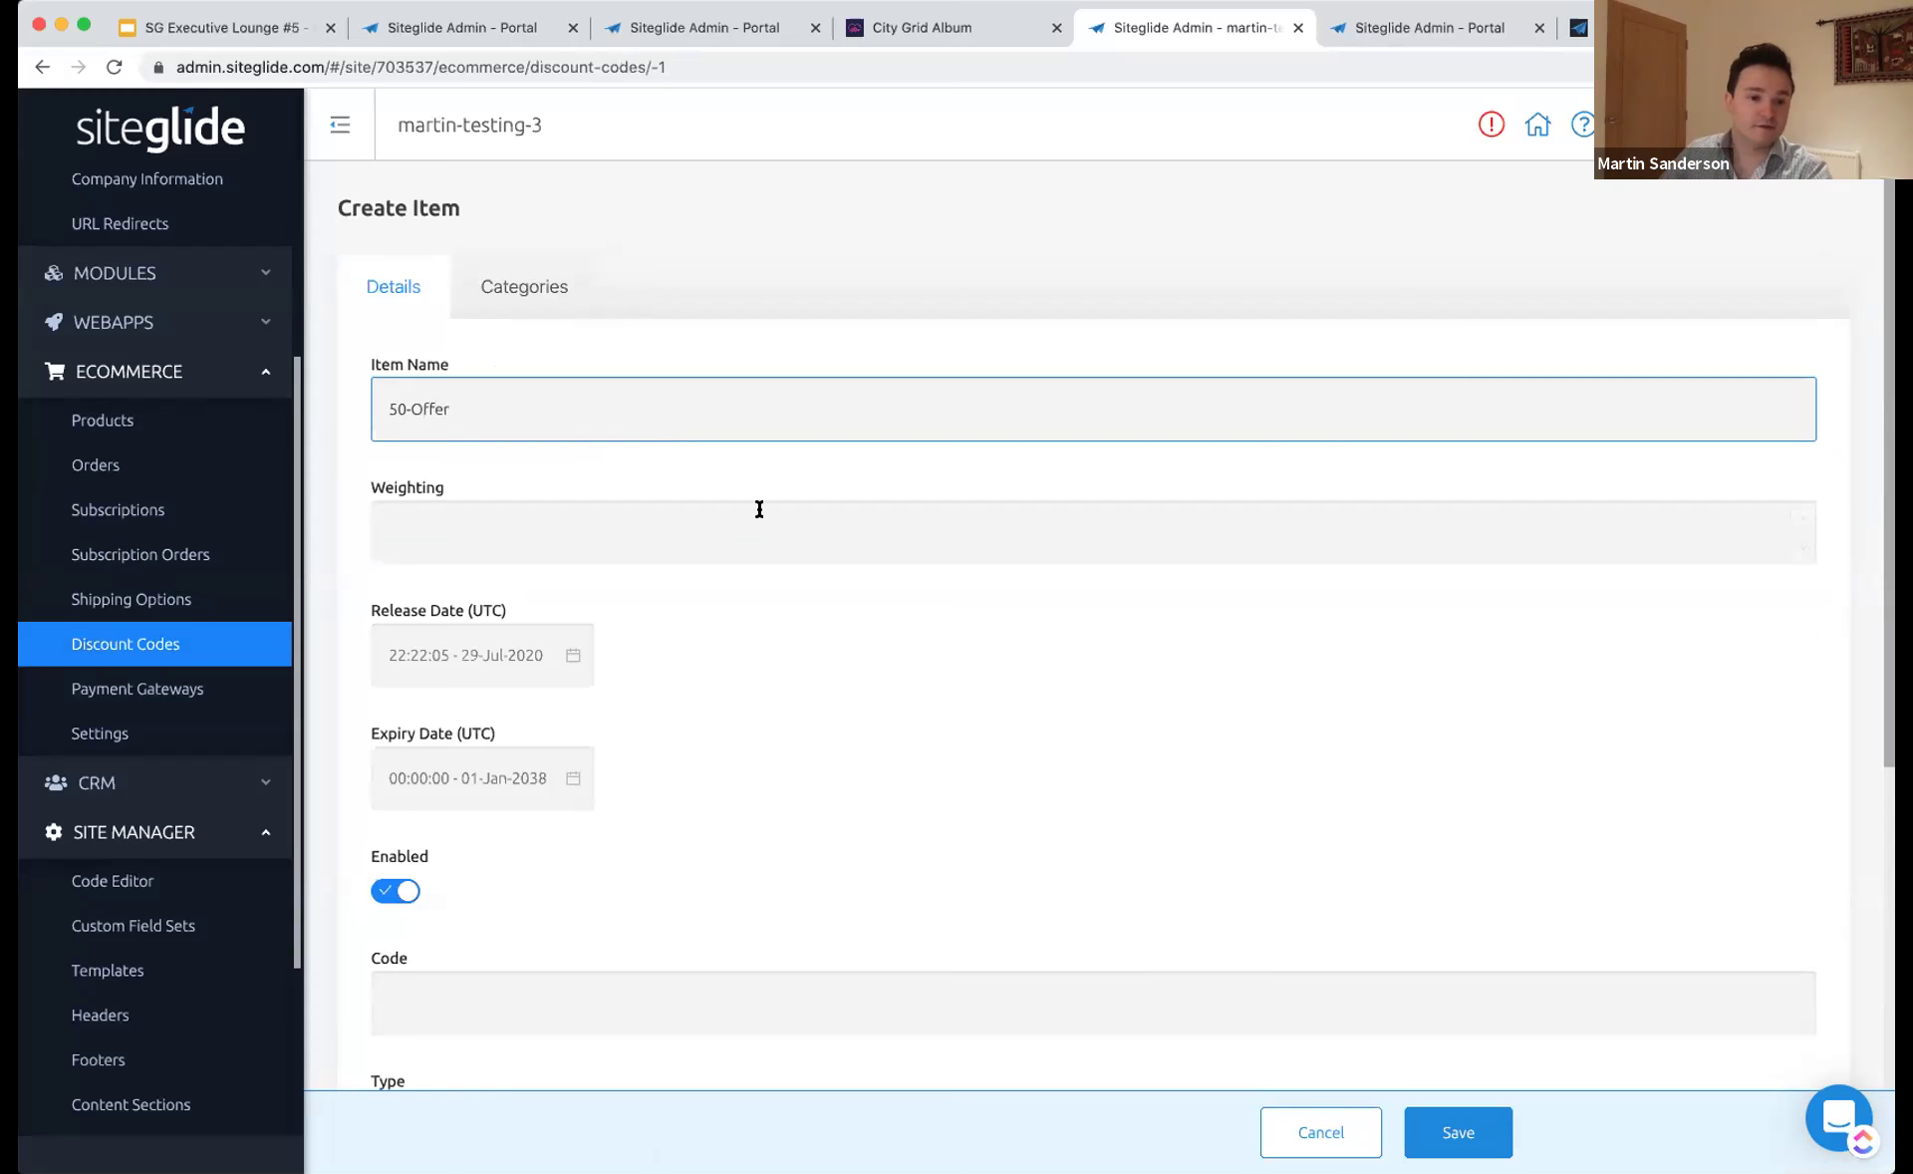
- Check the discount type choices, keep Value, and set the minimum spend to 25
scroll(757, 508, "down", 4)
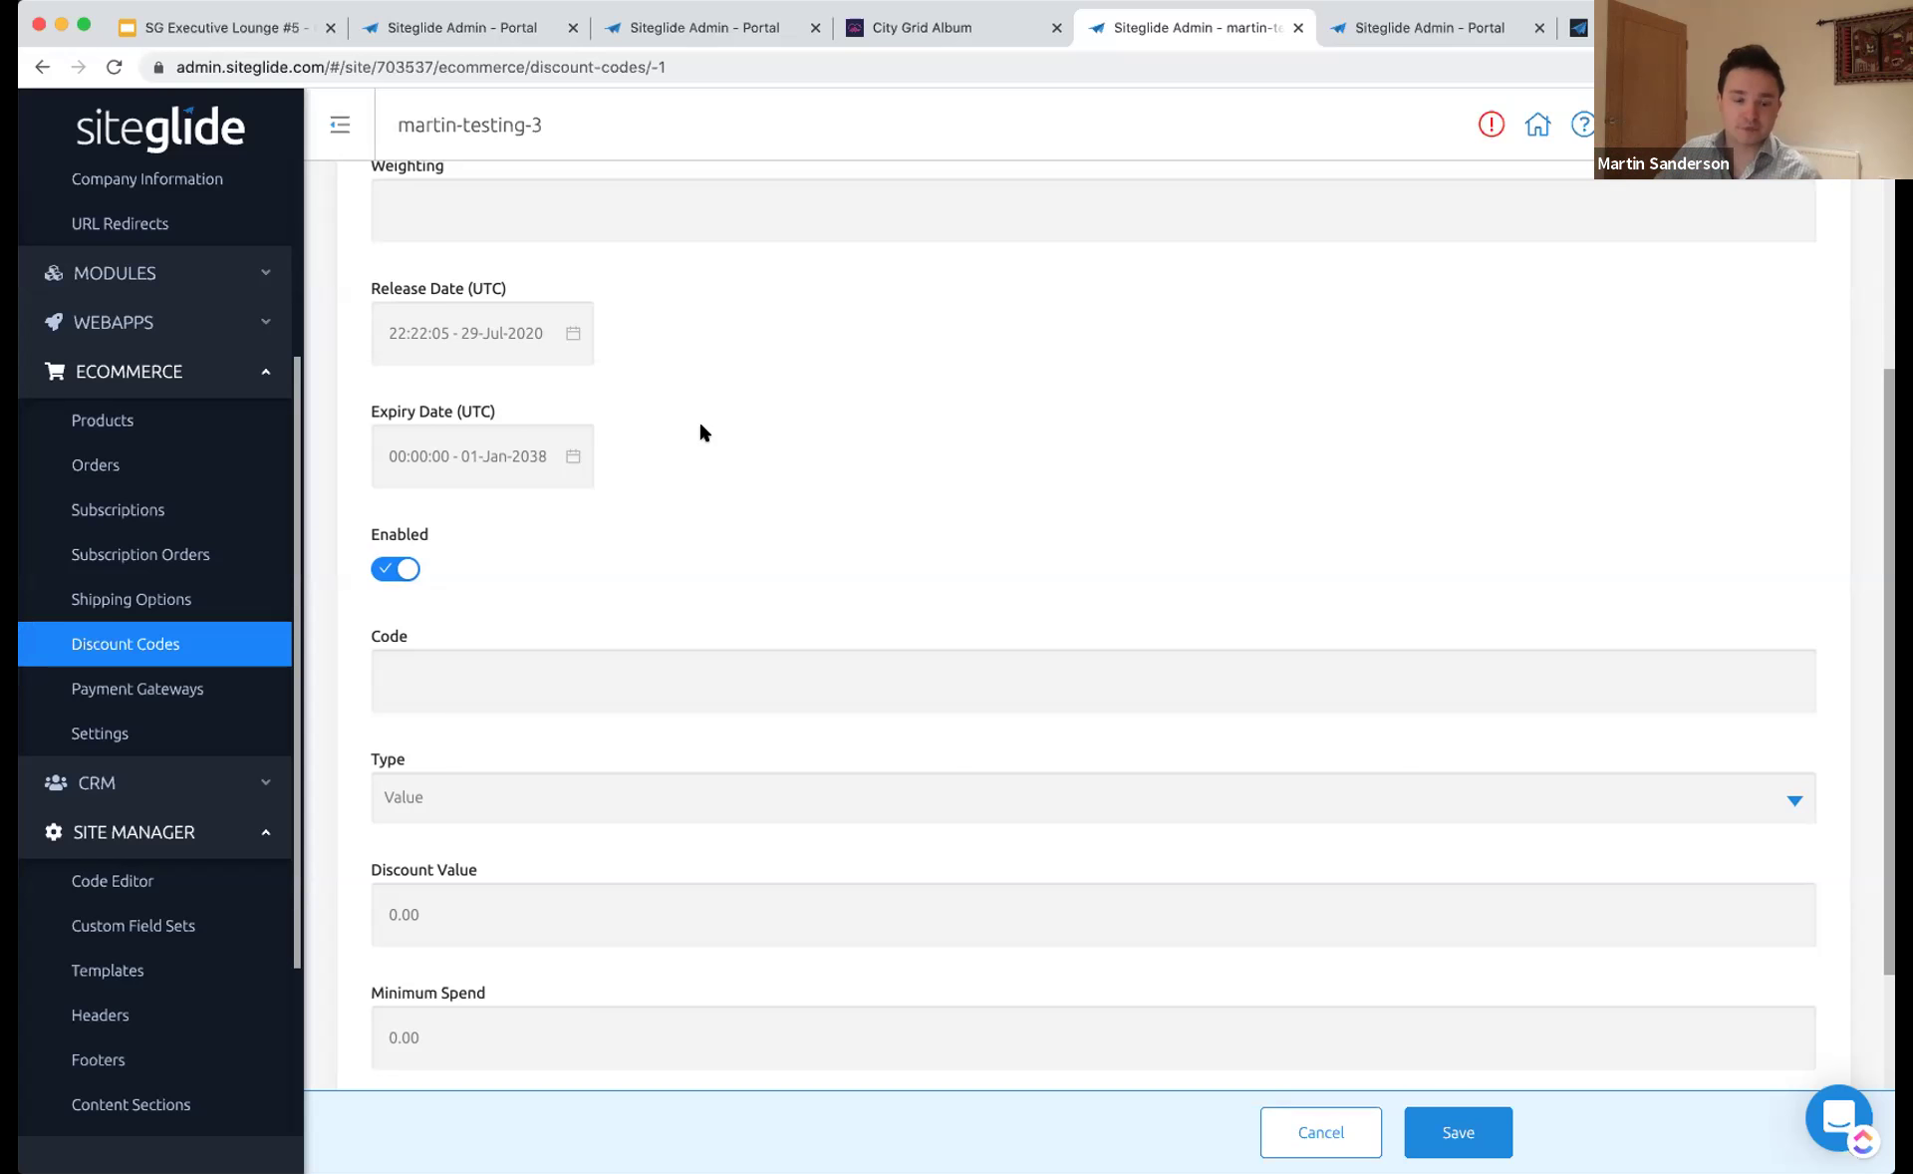
scroll(728, 458, "down", 1)
scroll(692, 547, "down", 1)
left_click(536, 466)
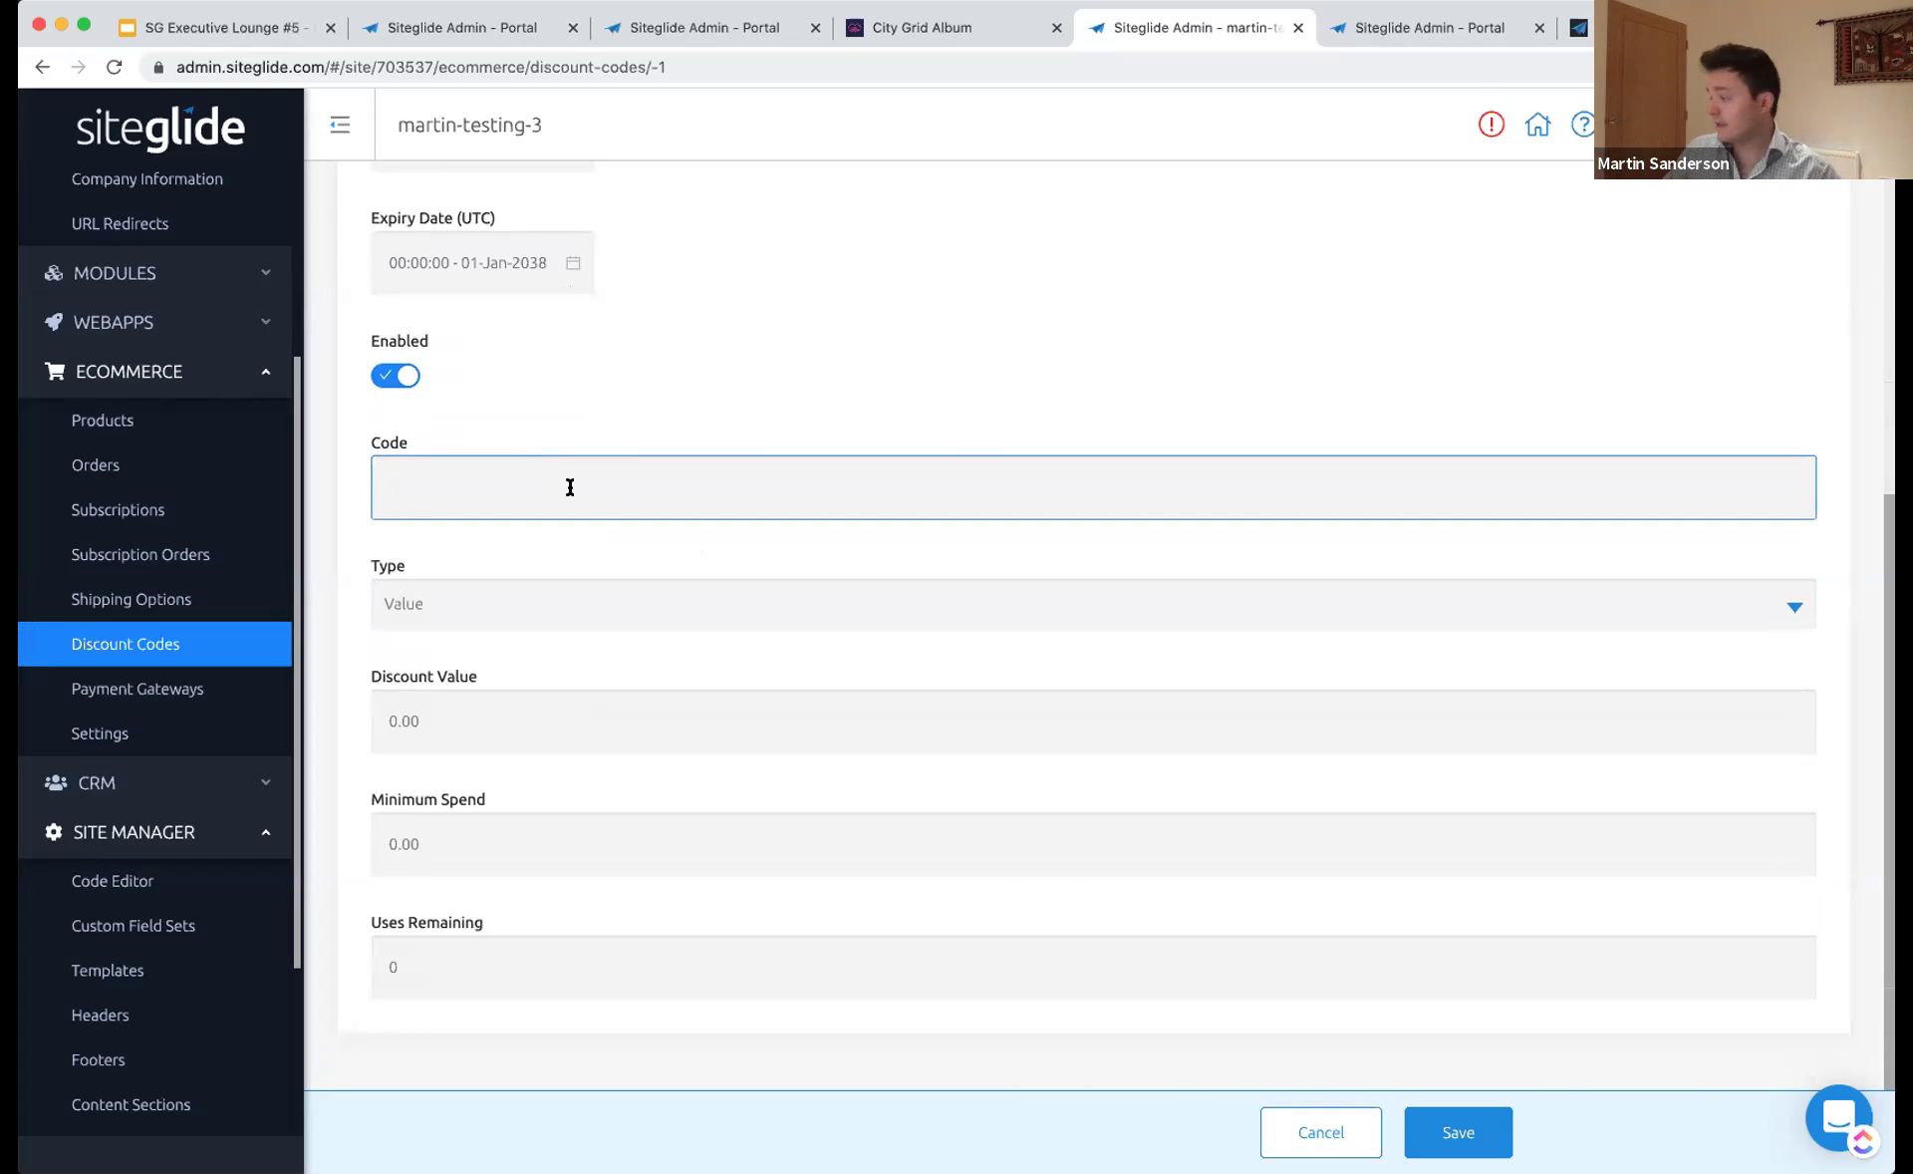
left_click(547, 606)
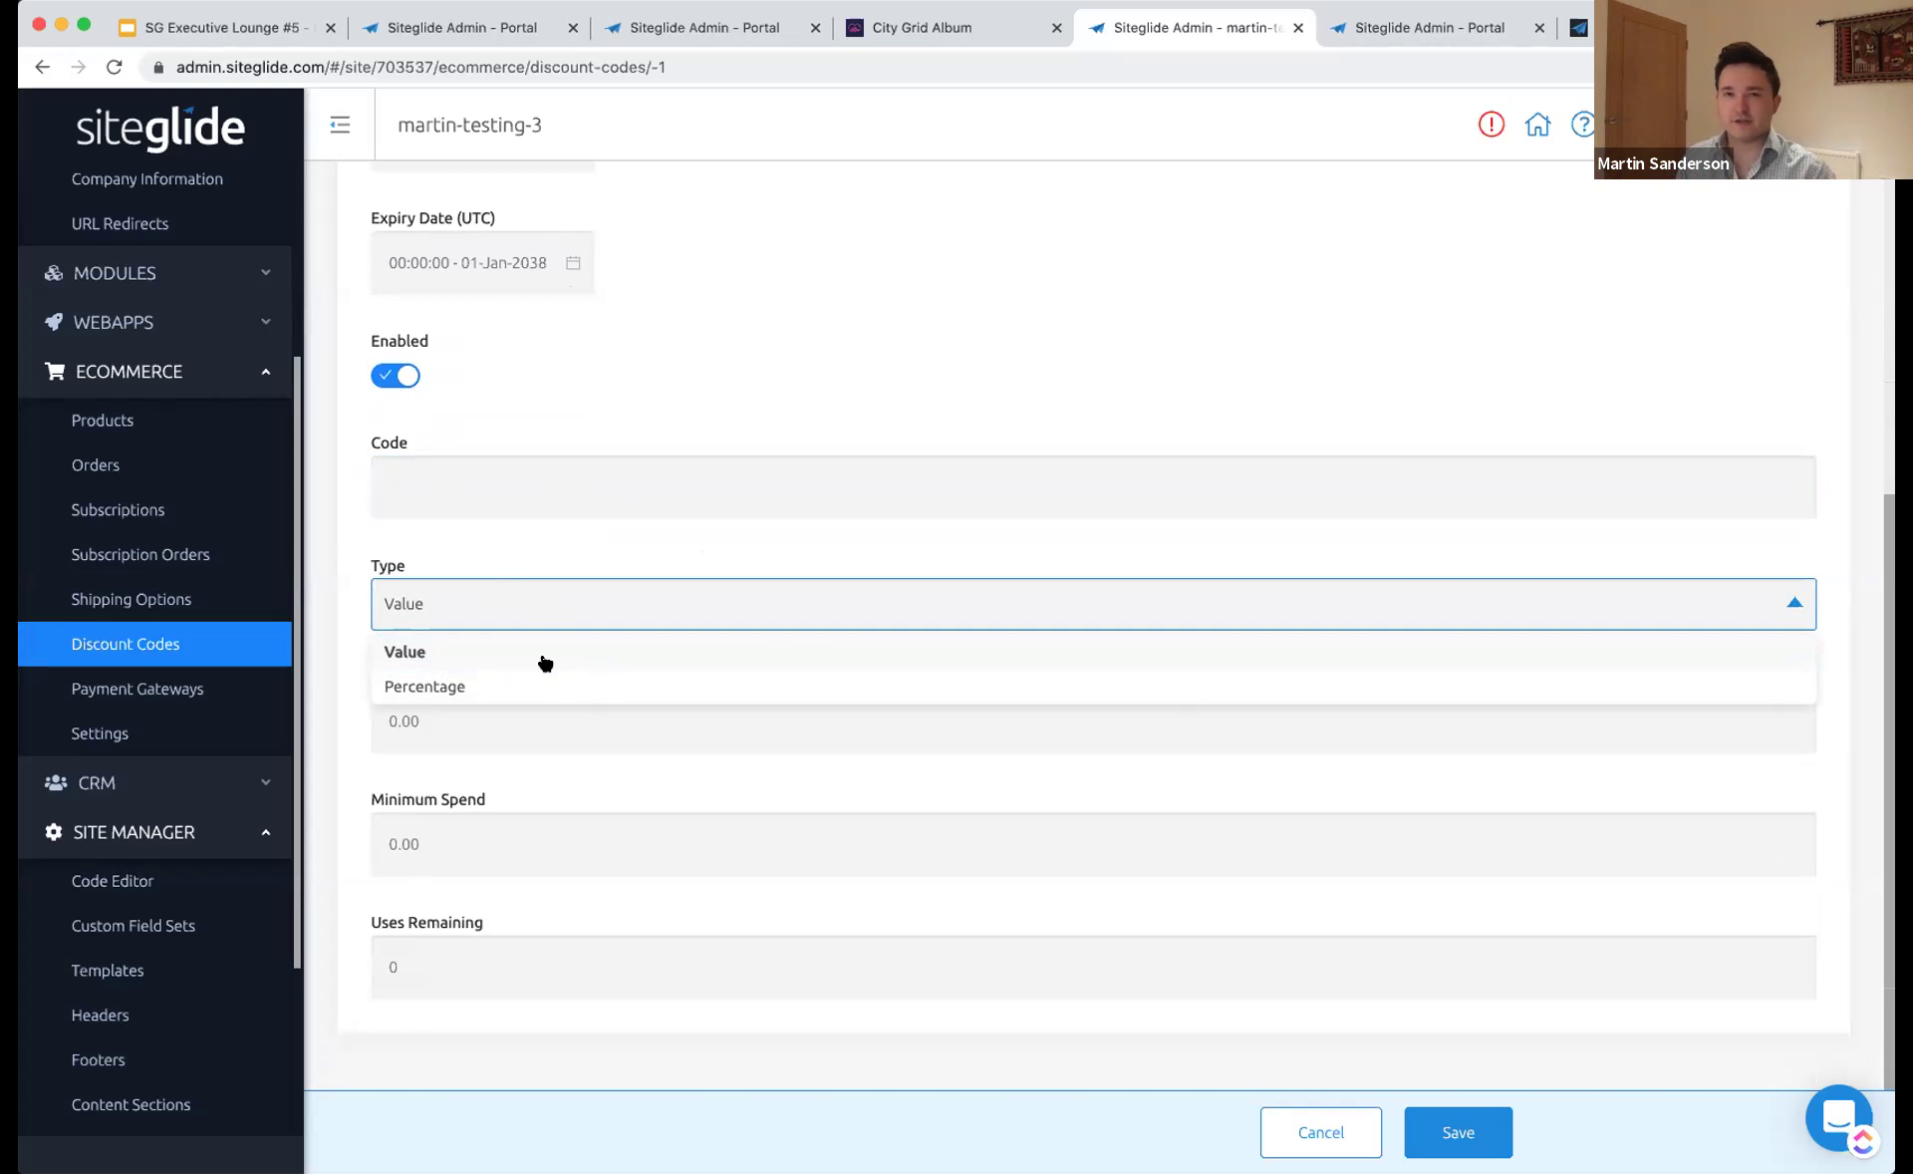
left_click(543, 825)
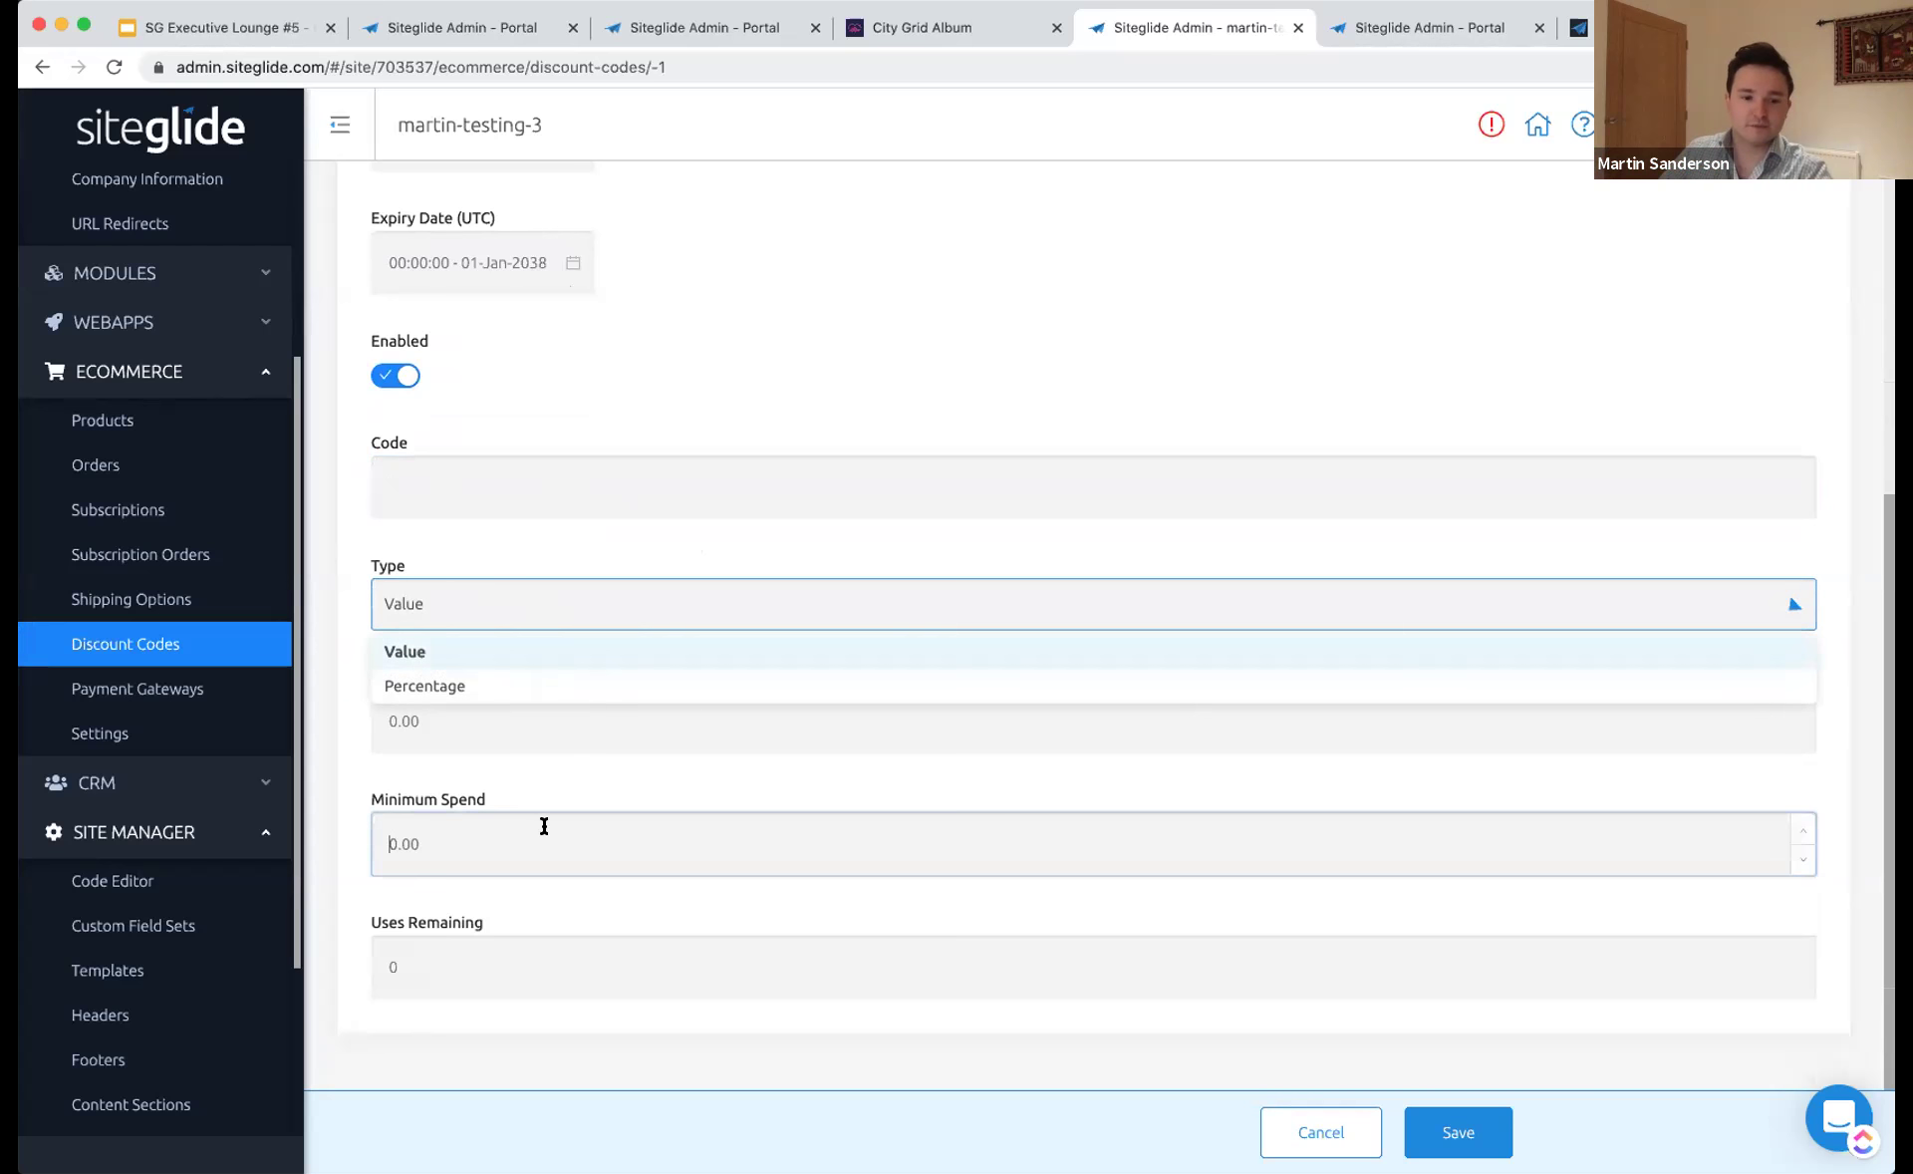
type("25")
left_click(854, 282)
- Set the discount value to 5 and the uses remaining to 100
left_click(476, 709)
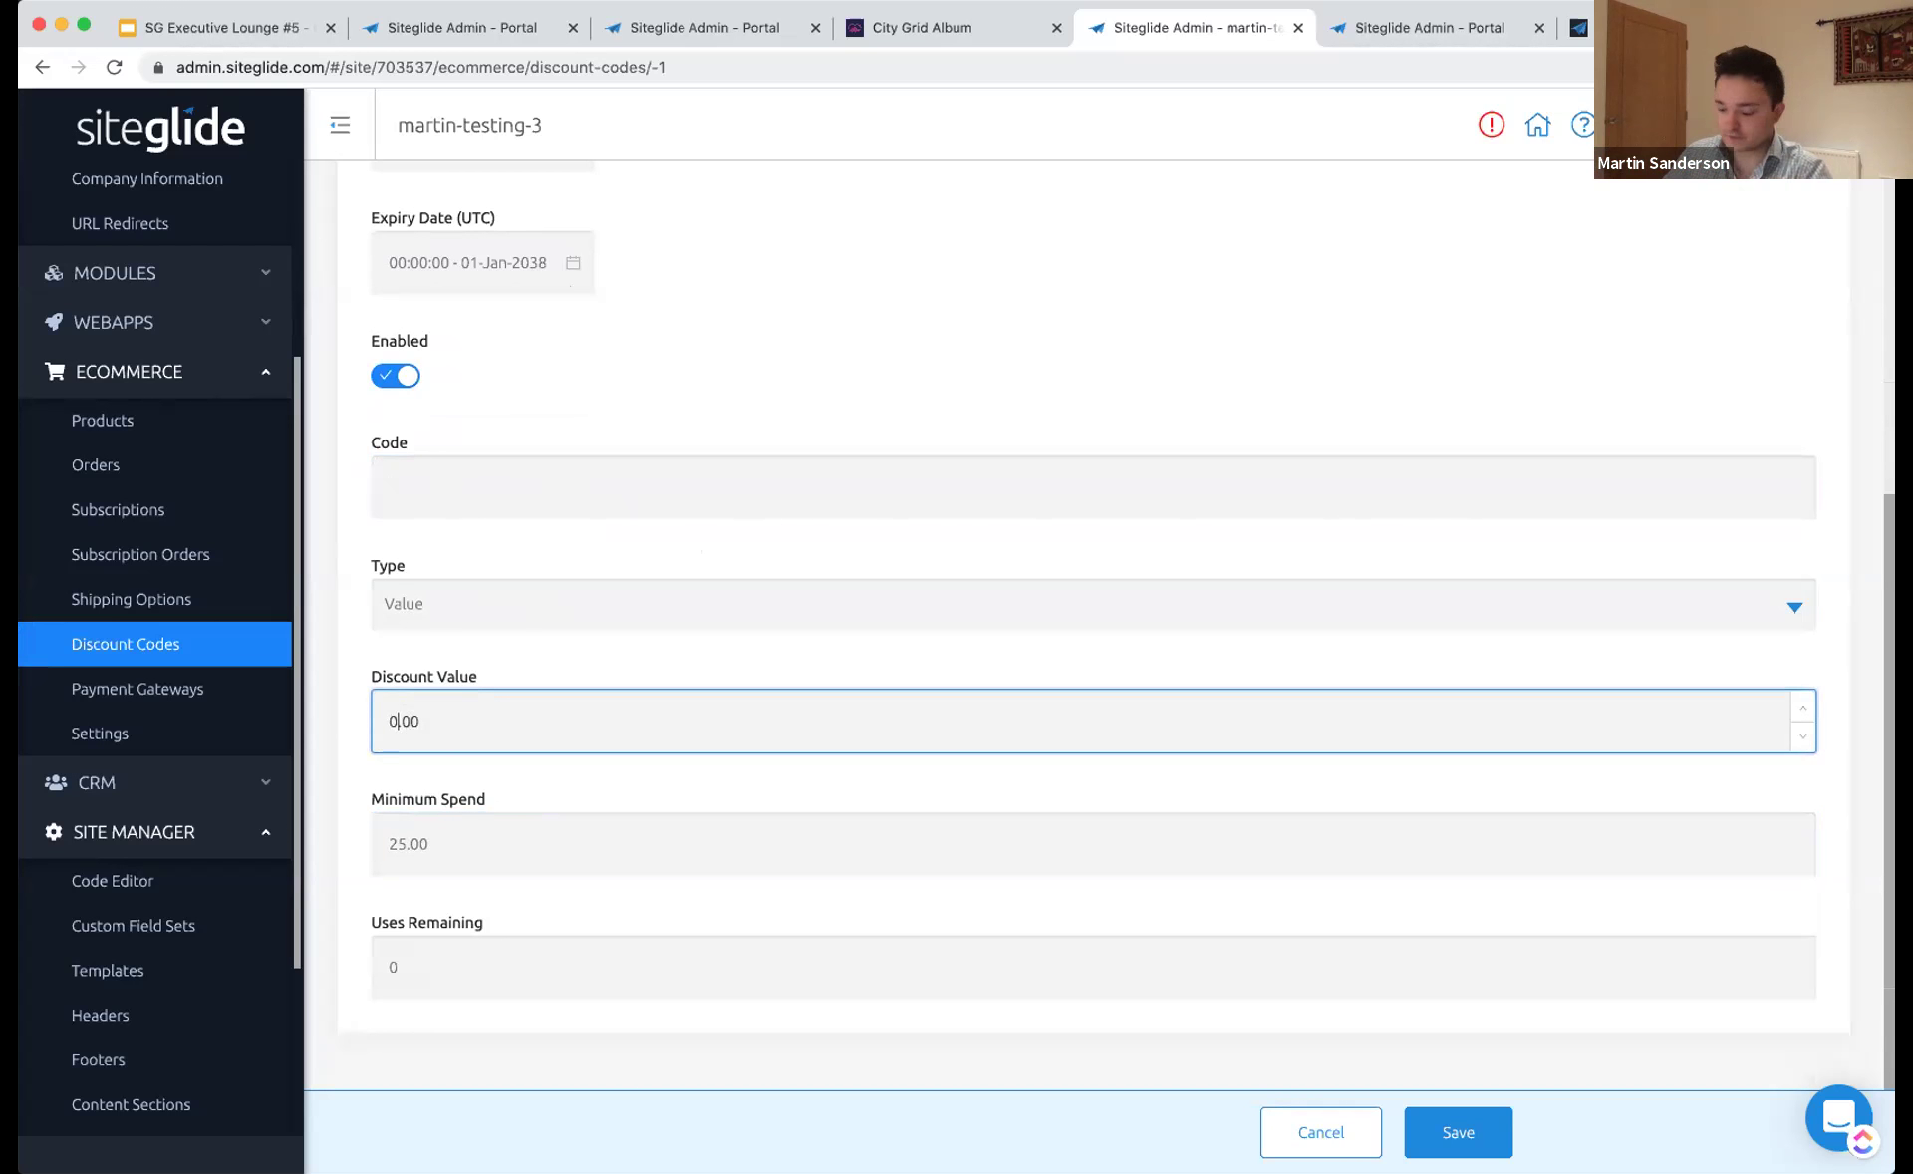
type("5")
left_click(927, 275)
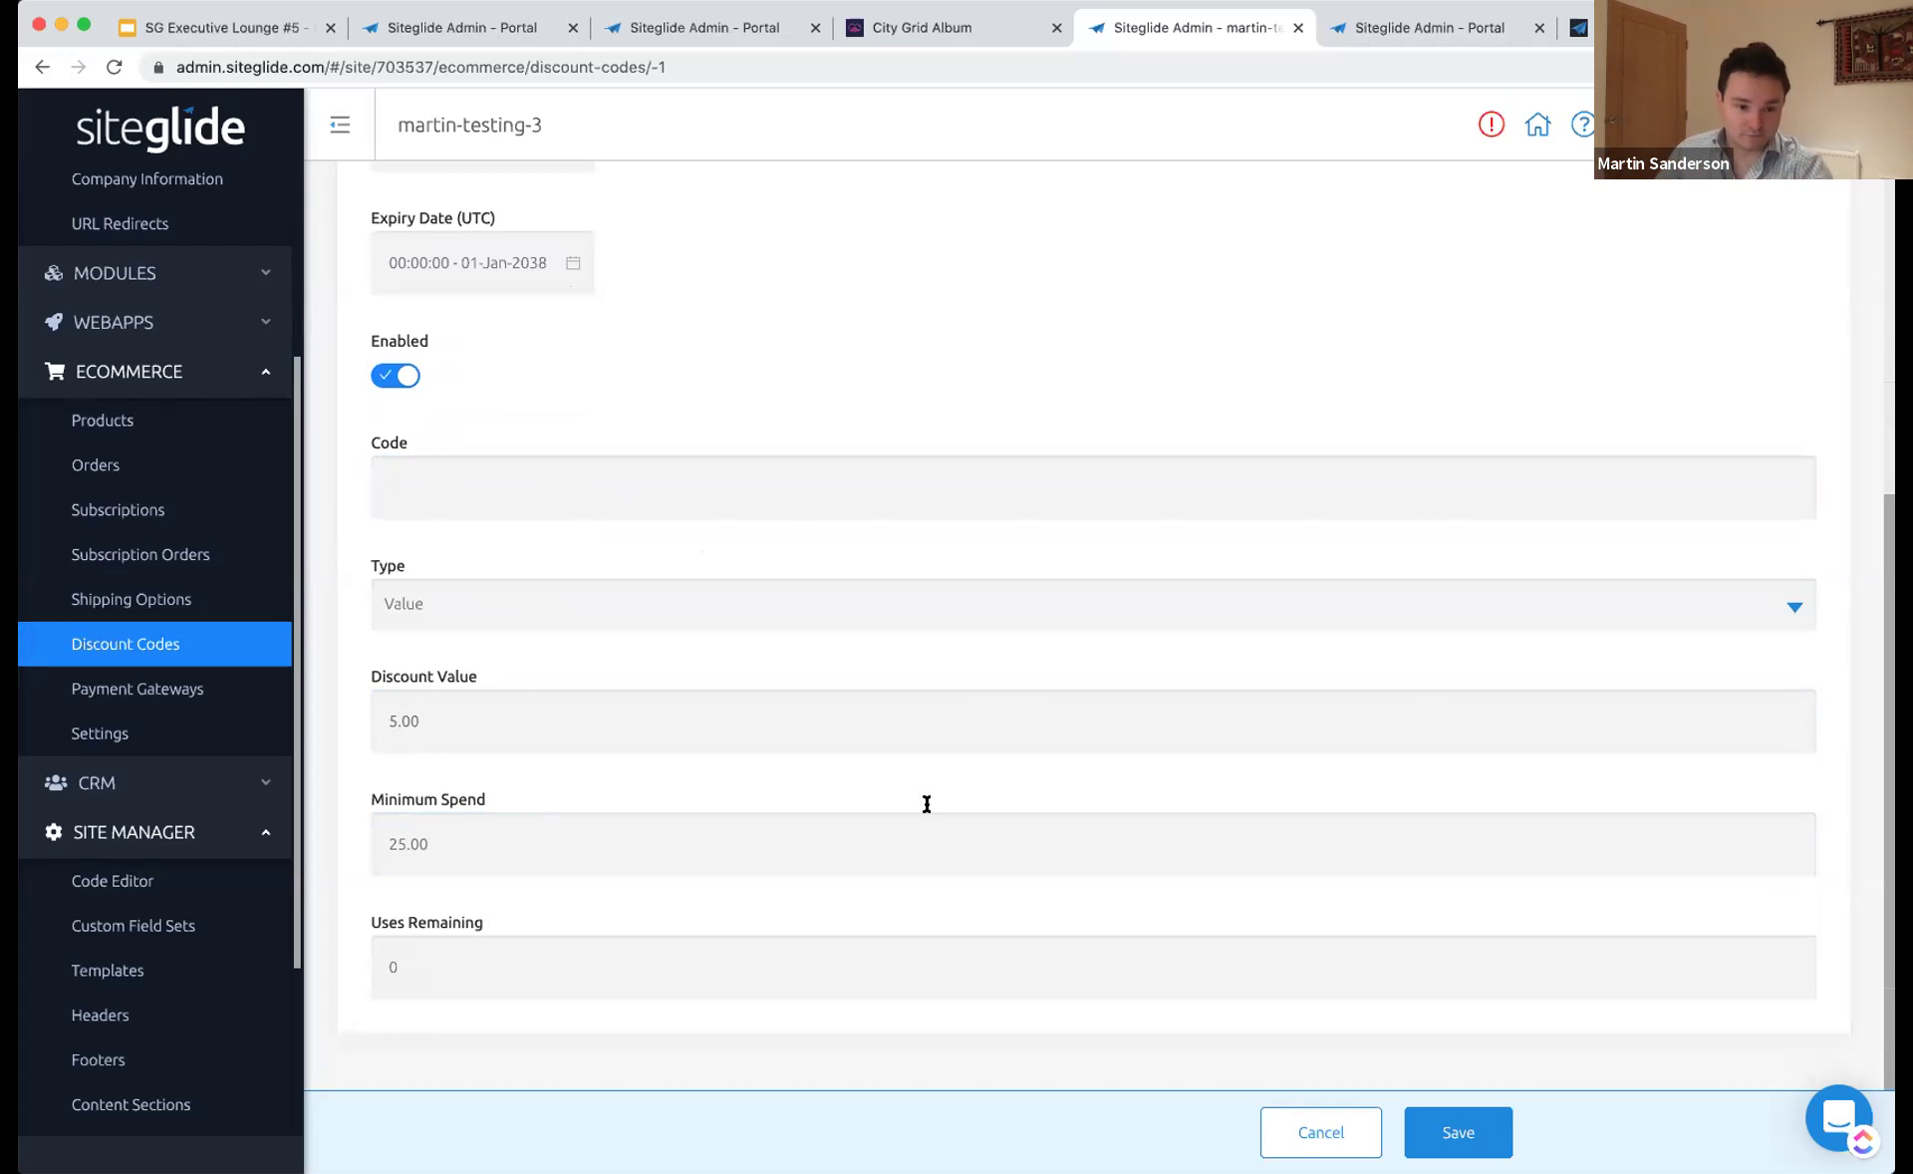
left_click(665, 935)
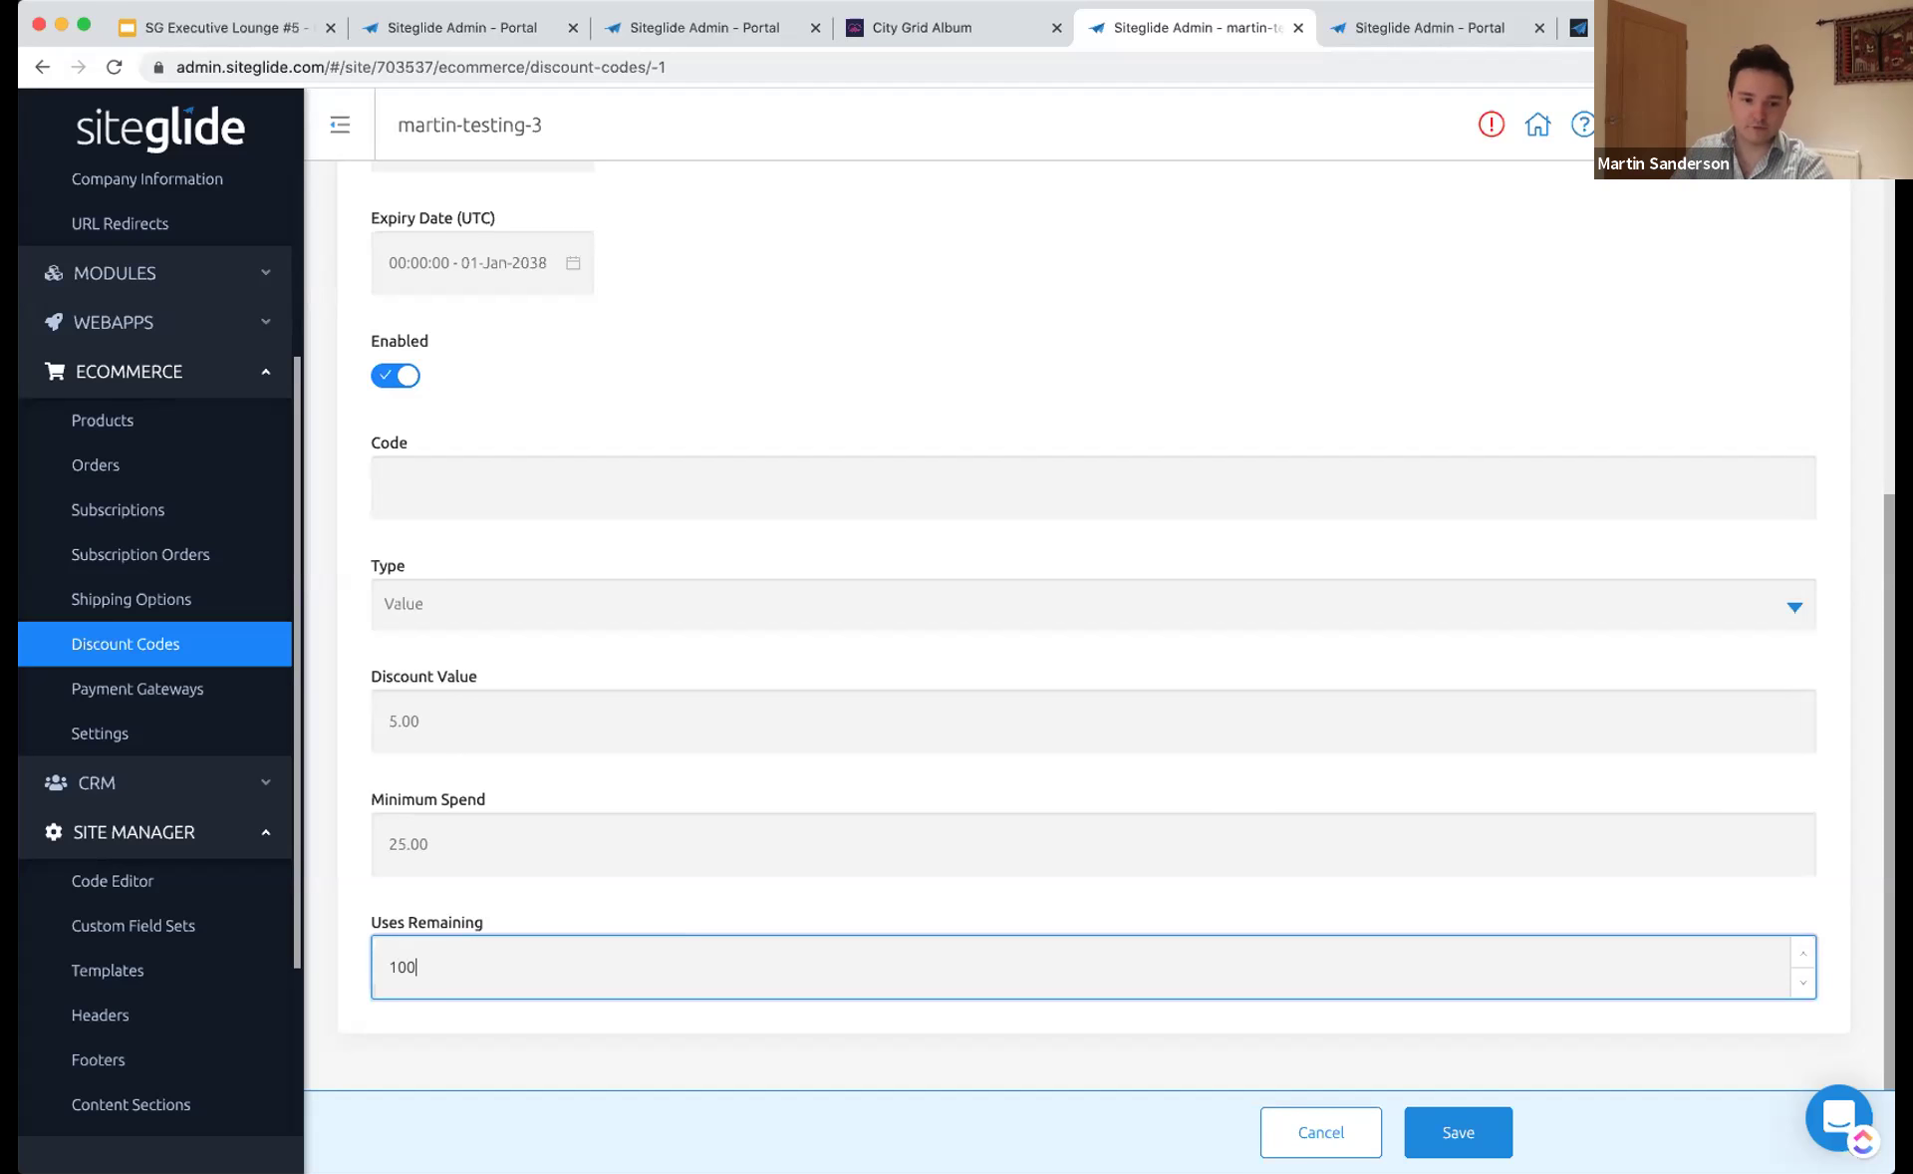
left_click(797, 290)
- Glance at the City Grid Album storefront page, return to the discount form, and review its fields
left_click(940, 27)
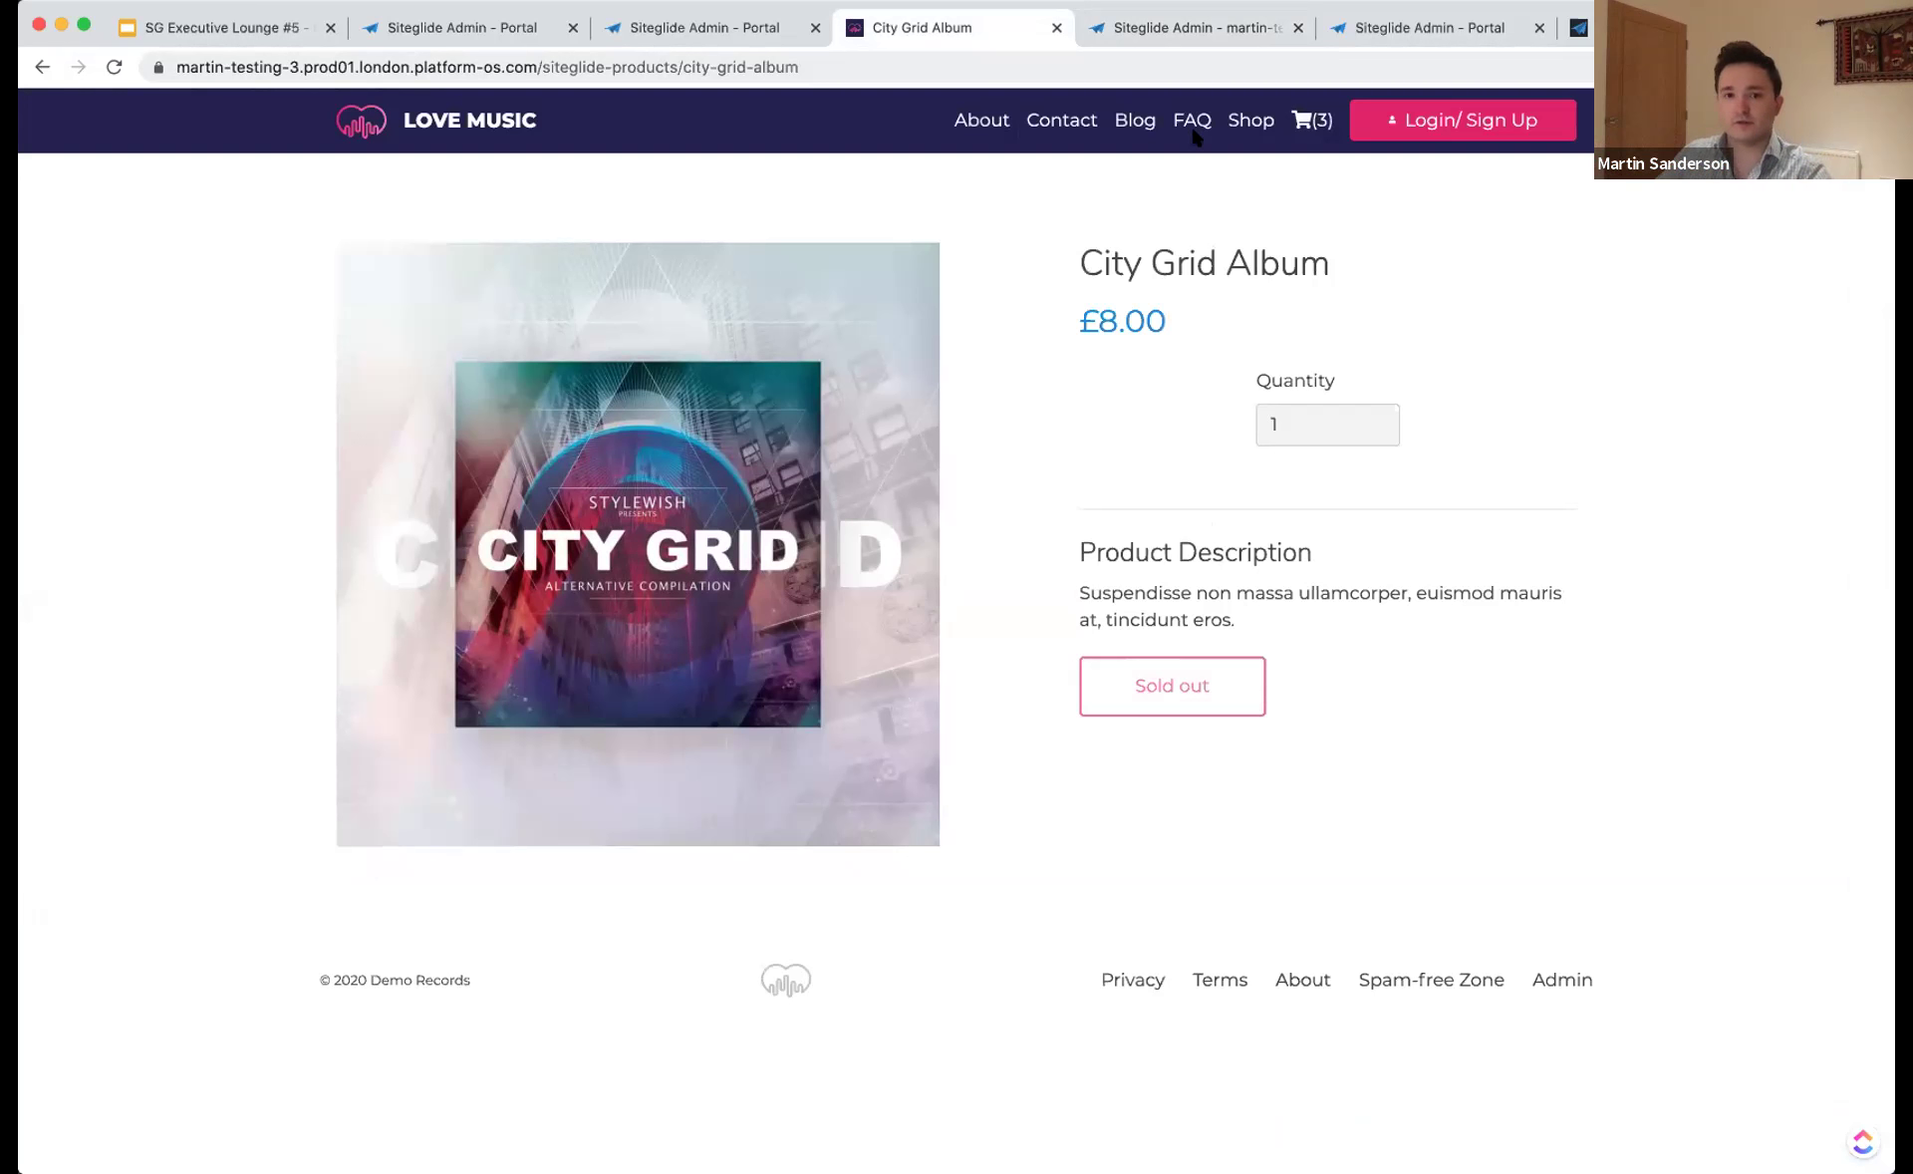
left_click(1176, 32)
scroll(940, 586, "up", 10)
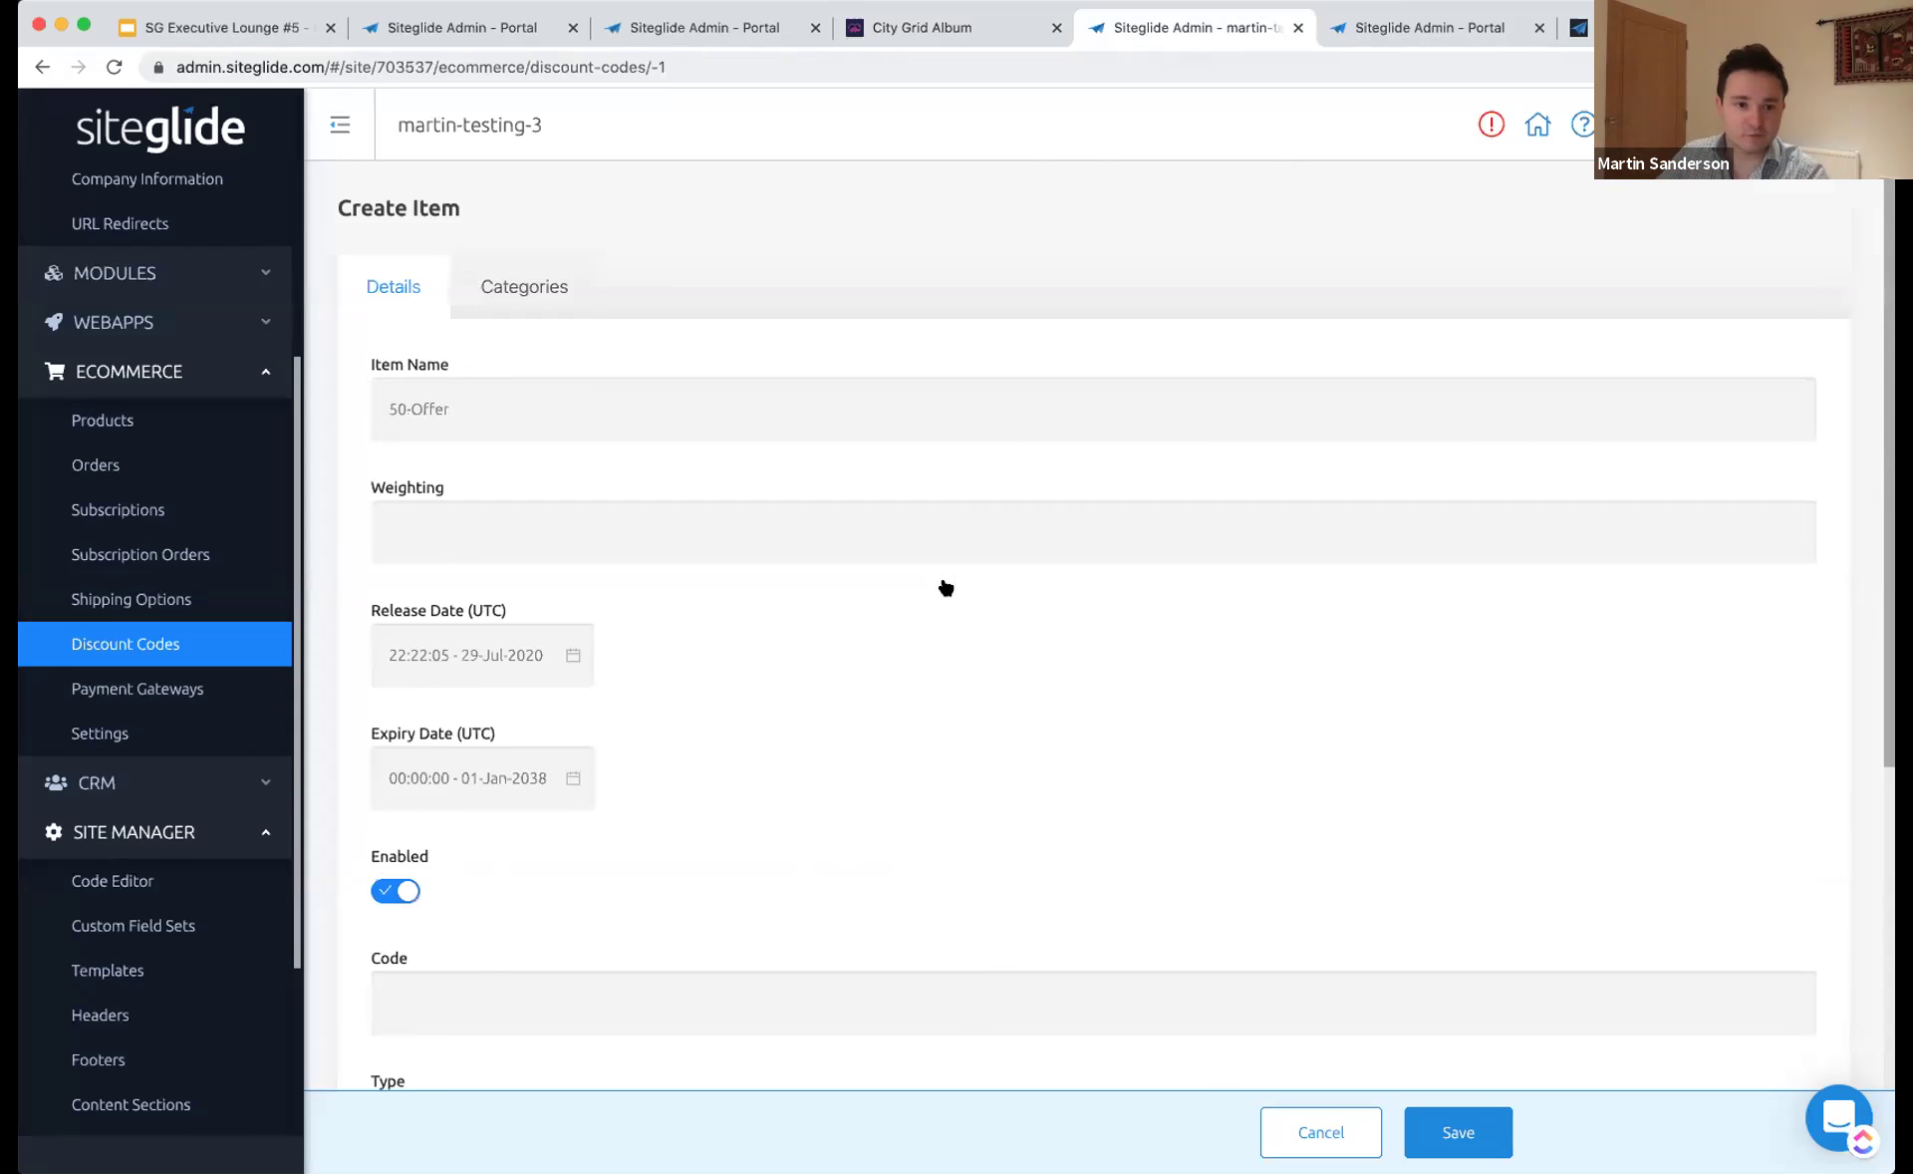
scroll(931, 461, "down", 10)
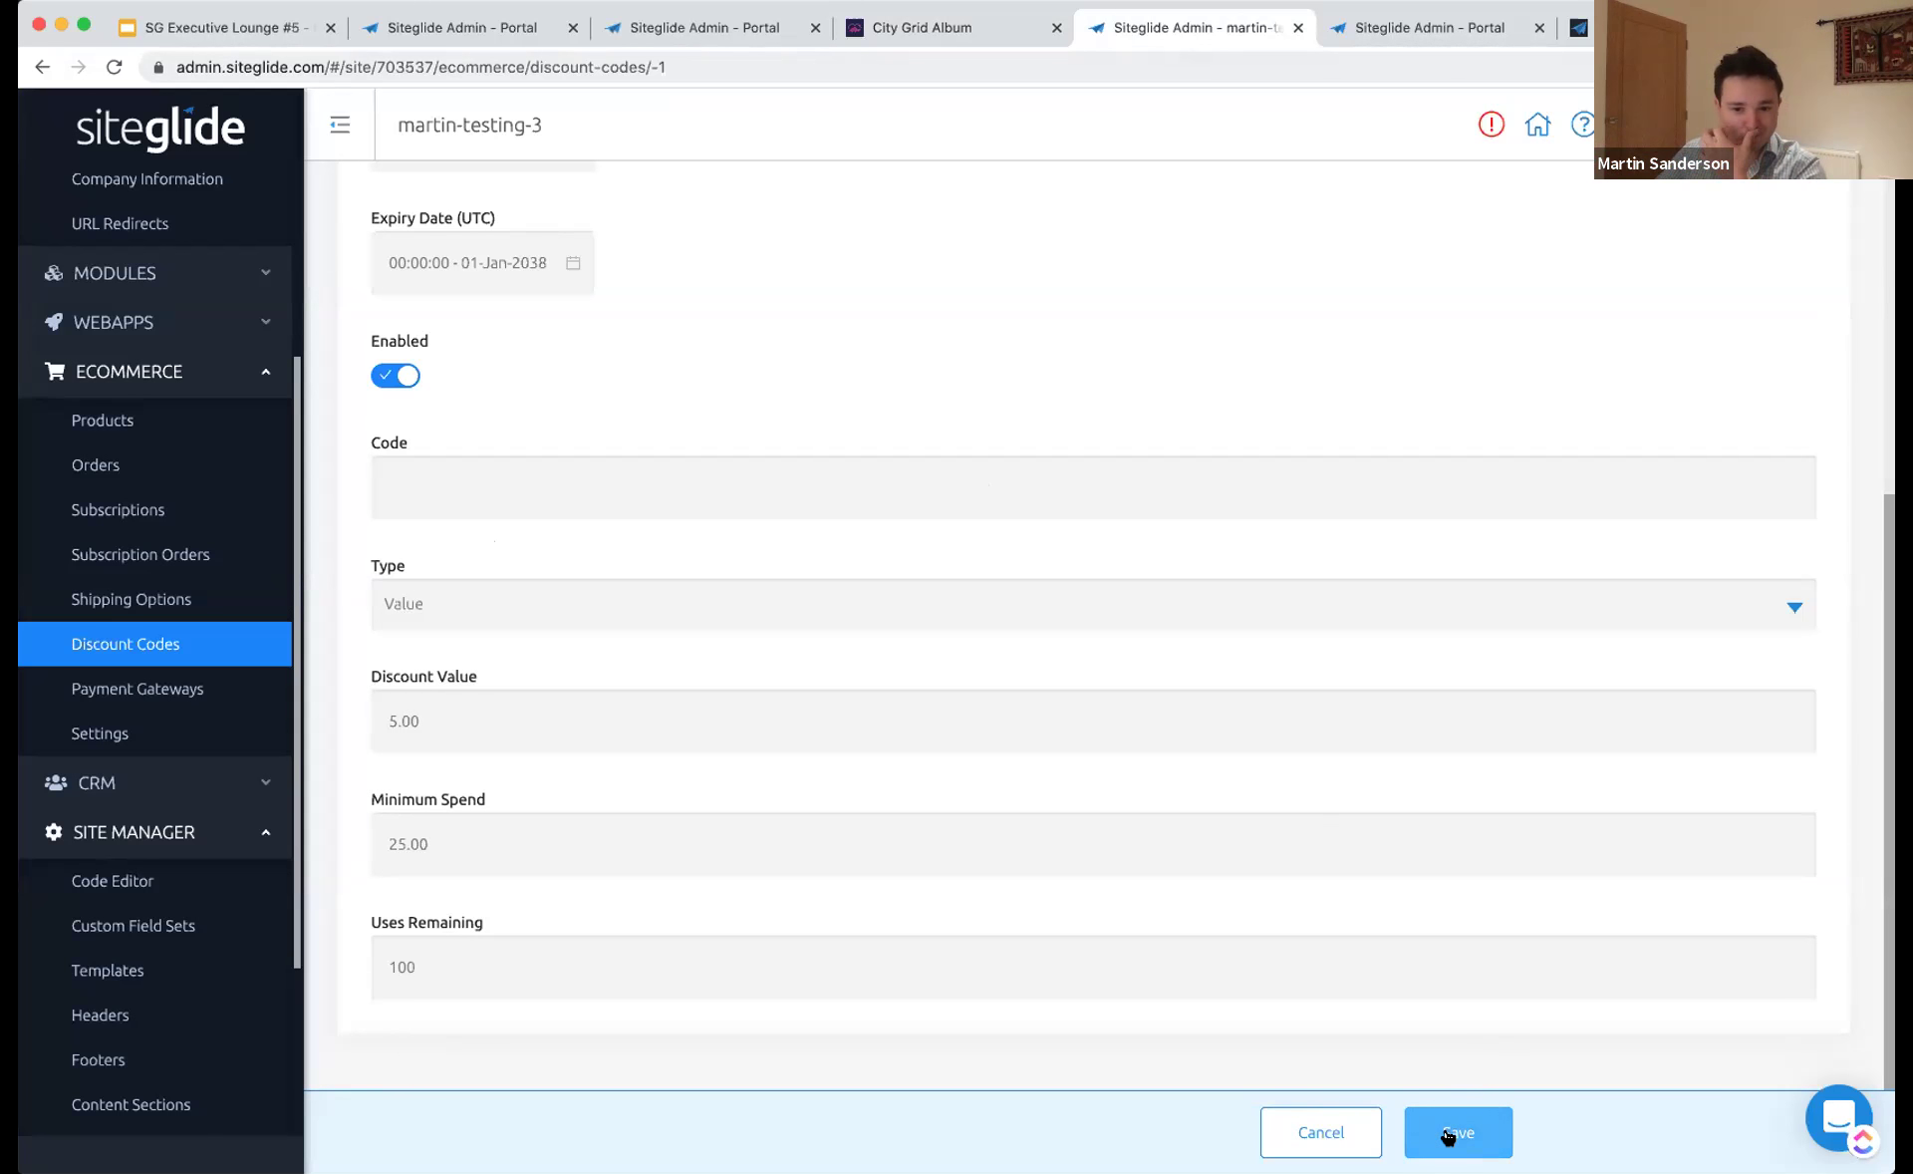
- Enter summer-50 as the required code for the 50-Offer discount and save the item
left_click(1448, 1136)
left_click(500, 496)
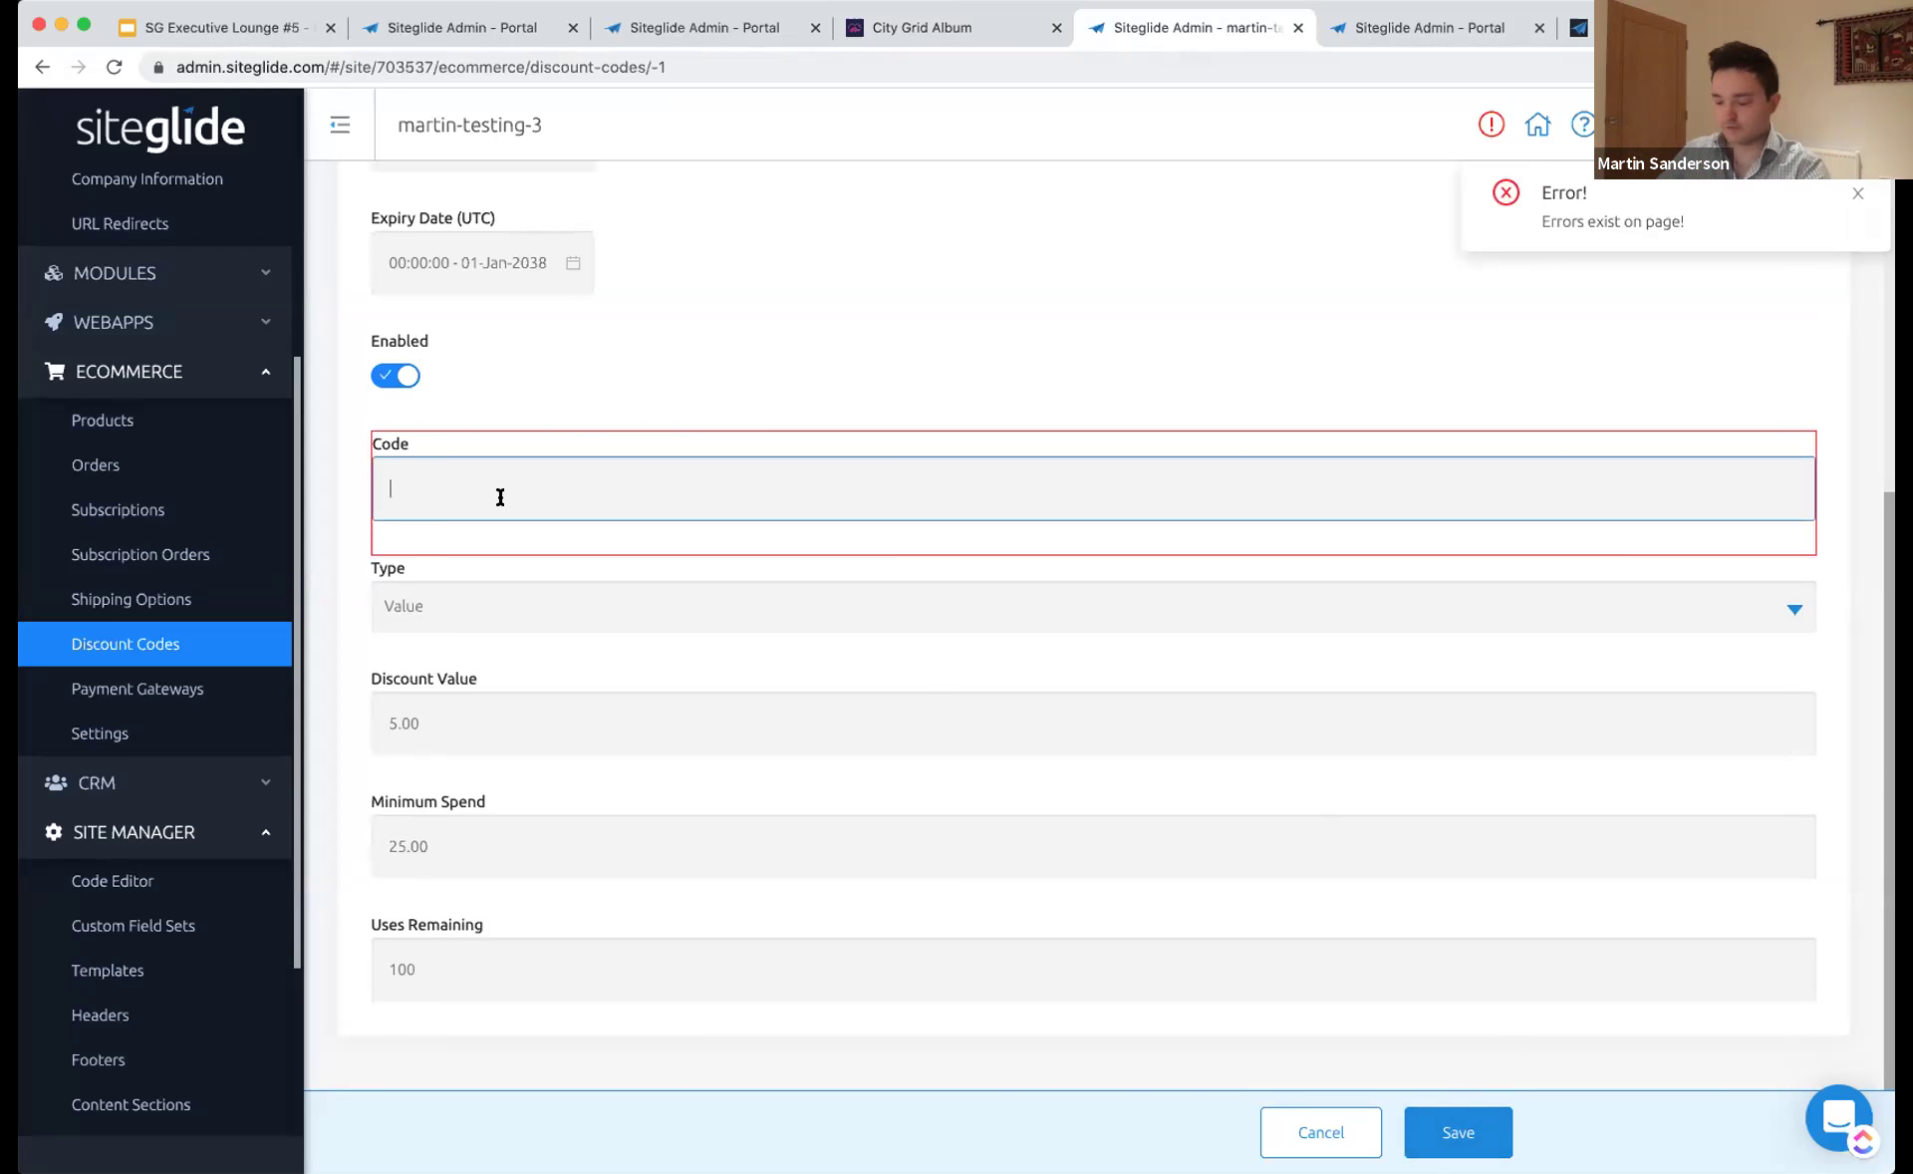
type("5")
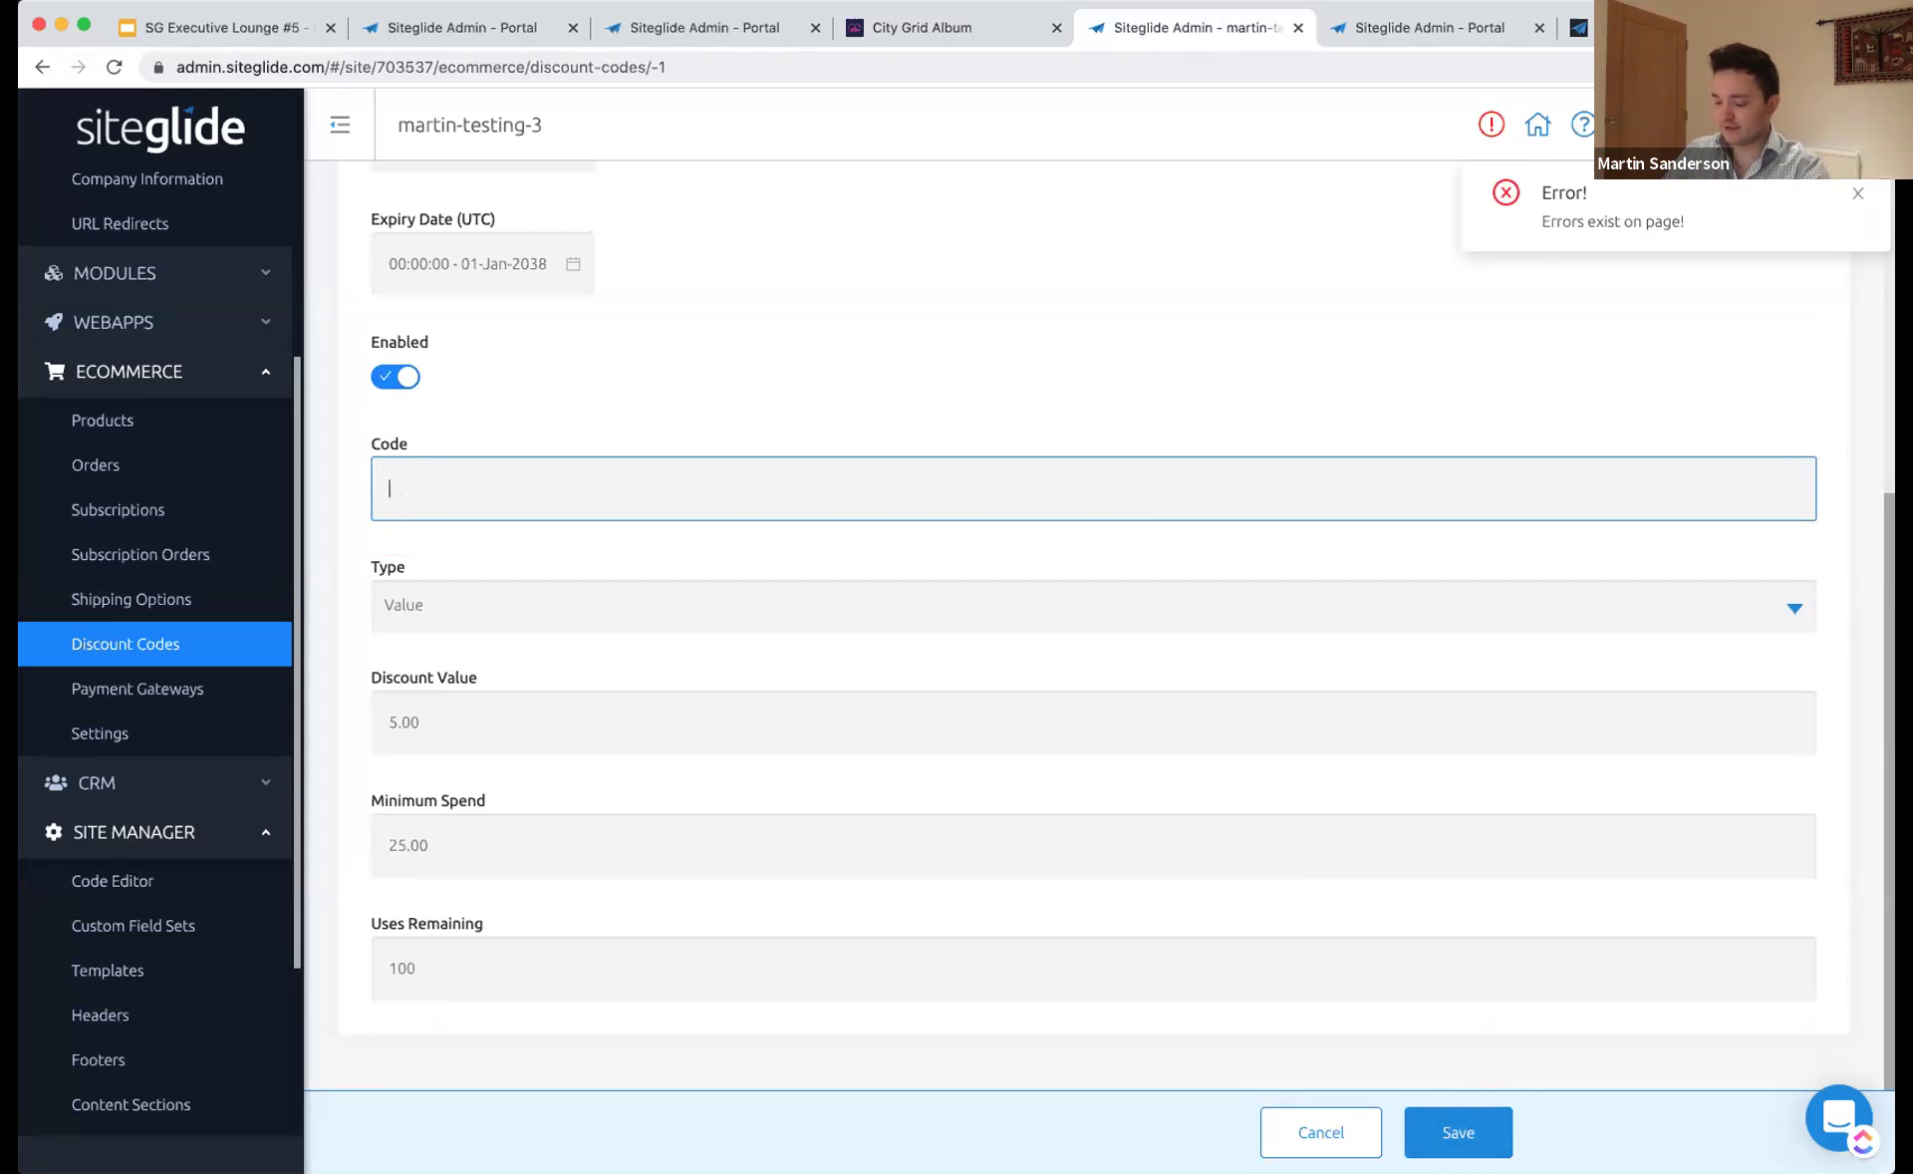
type("summer-50")
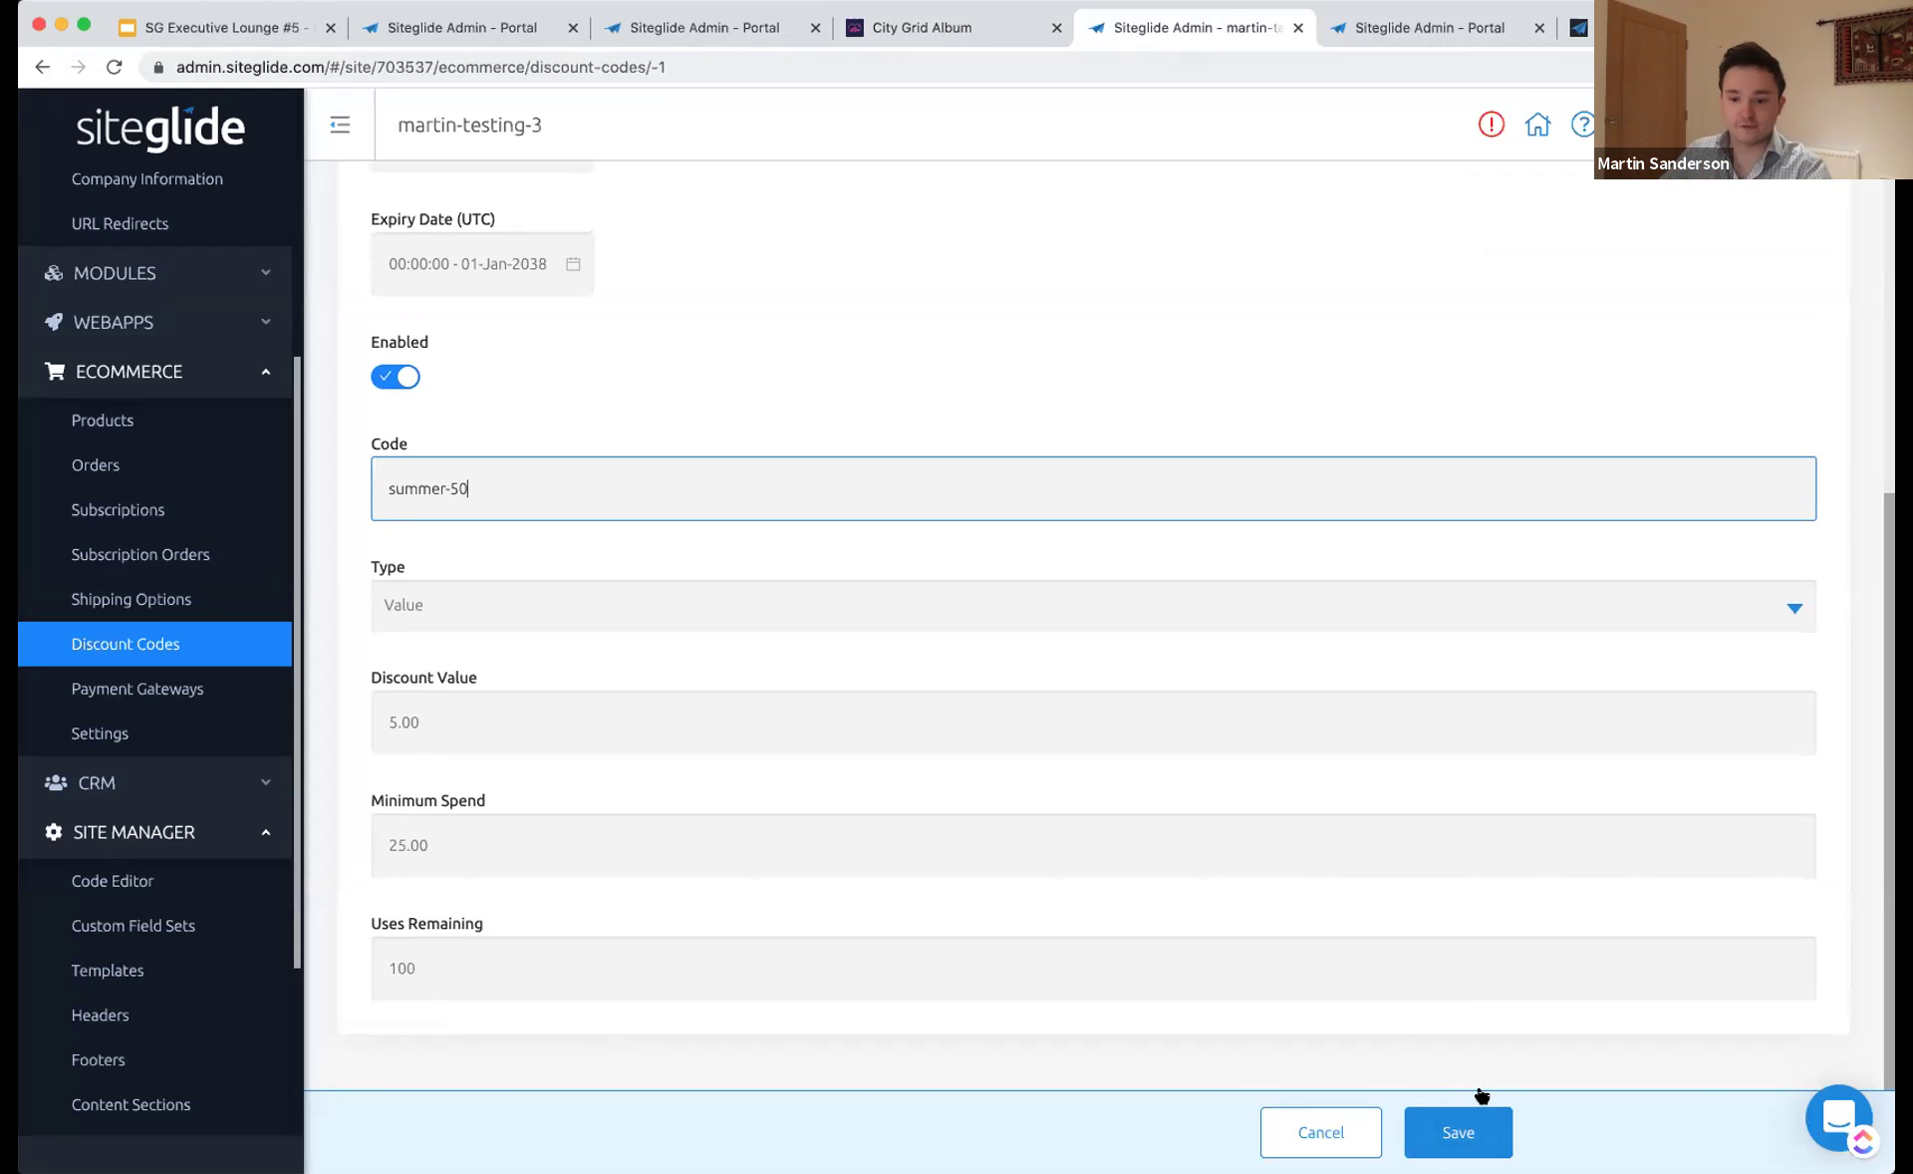
left_click(1456, 1130)
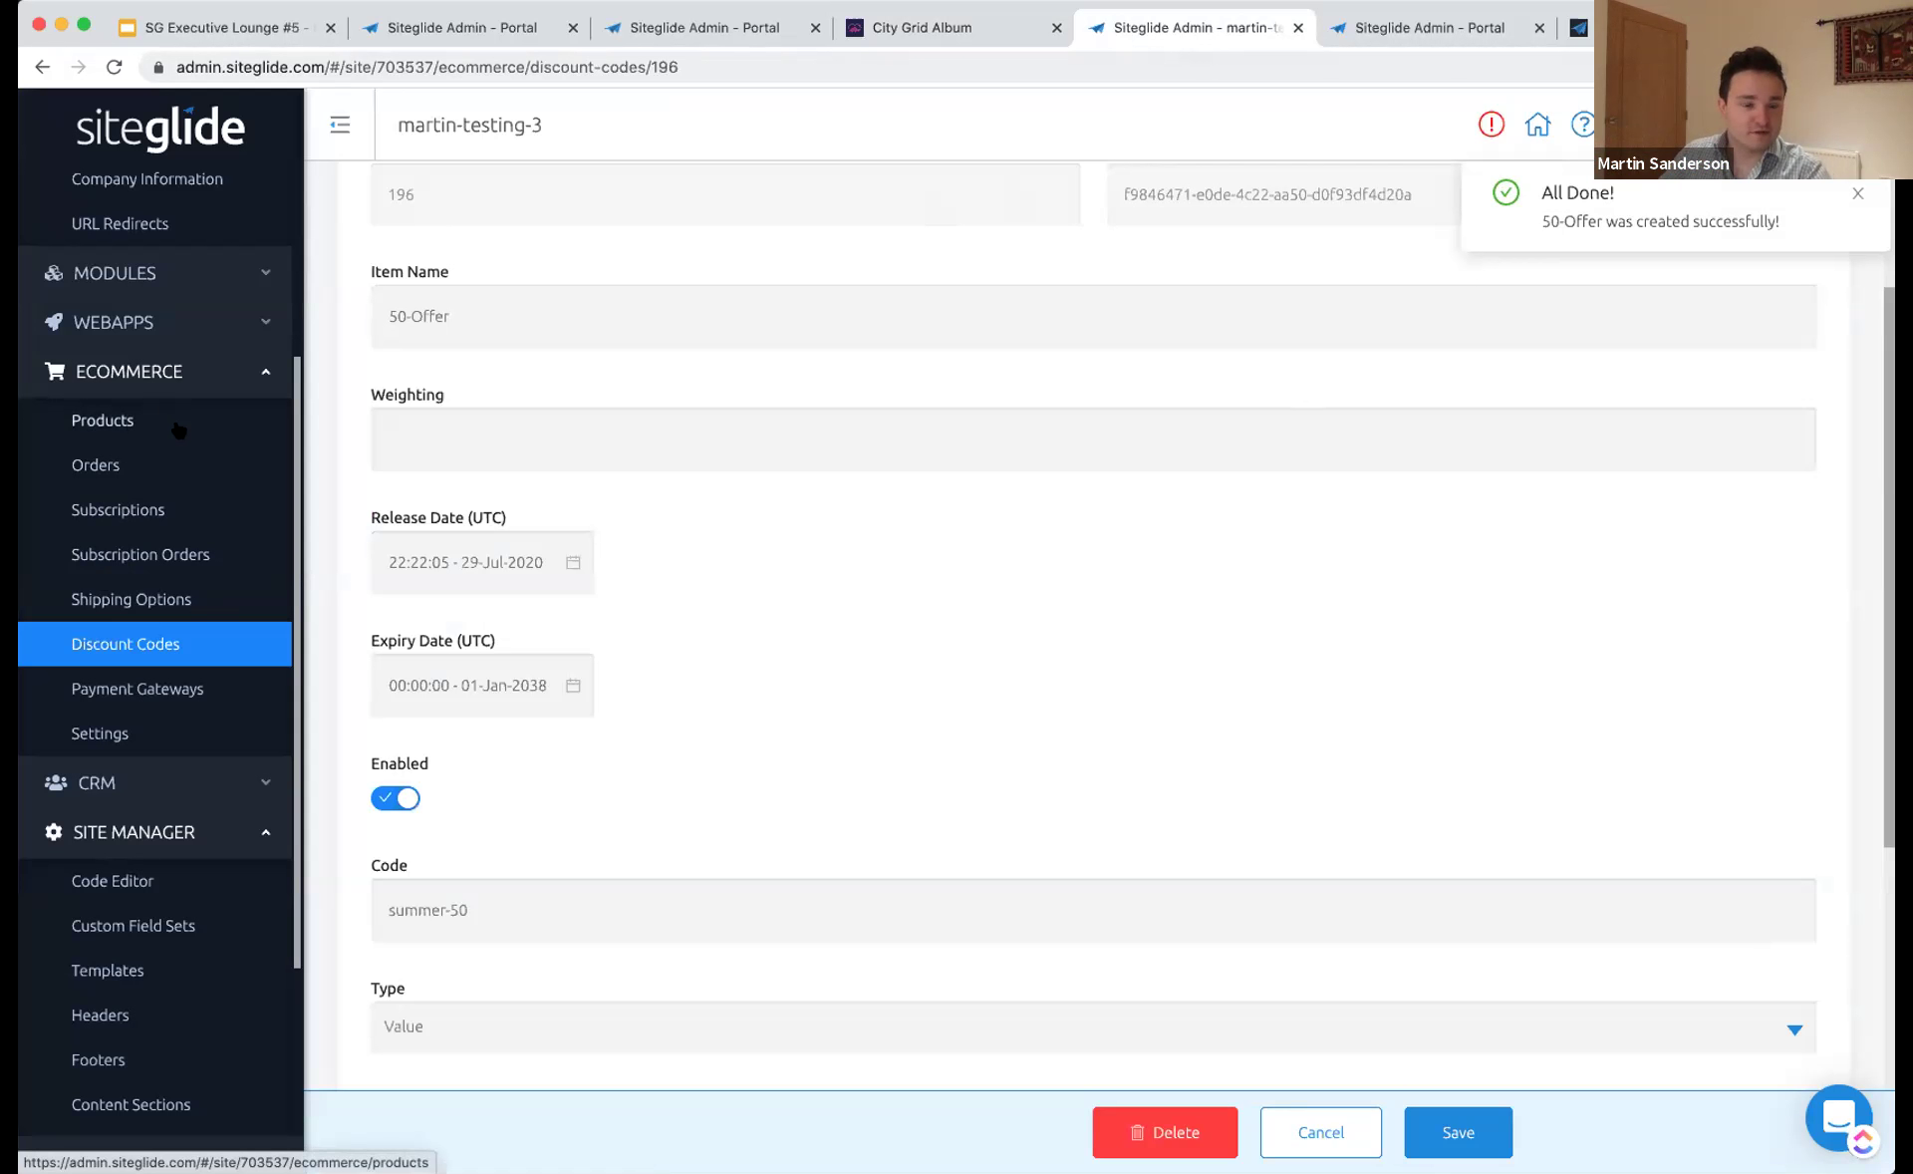
- View the Subscriptions list and the Subscription Orders list in the eCommerce section
scroll(772, 614, "up", 3)
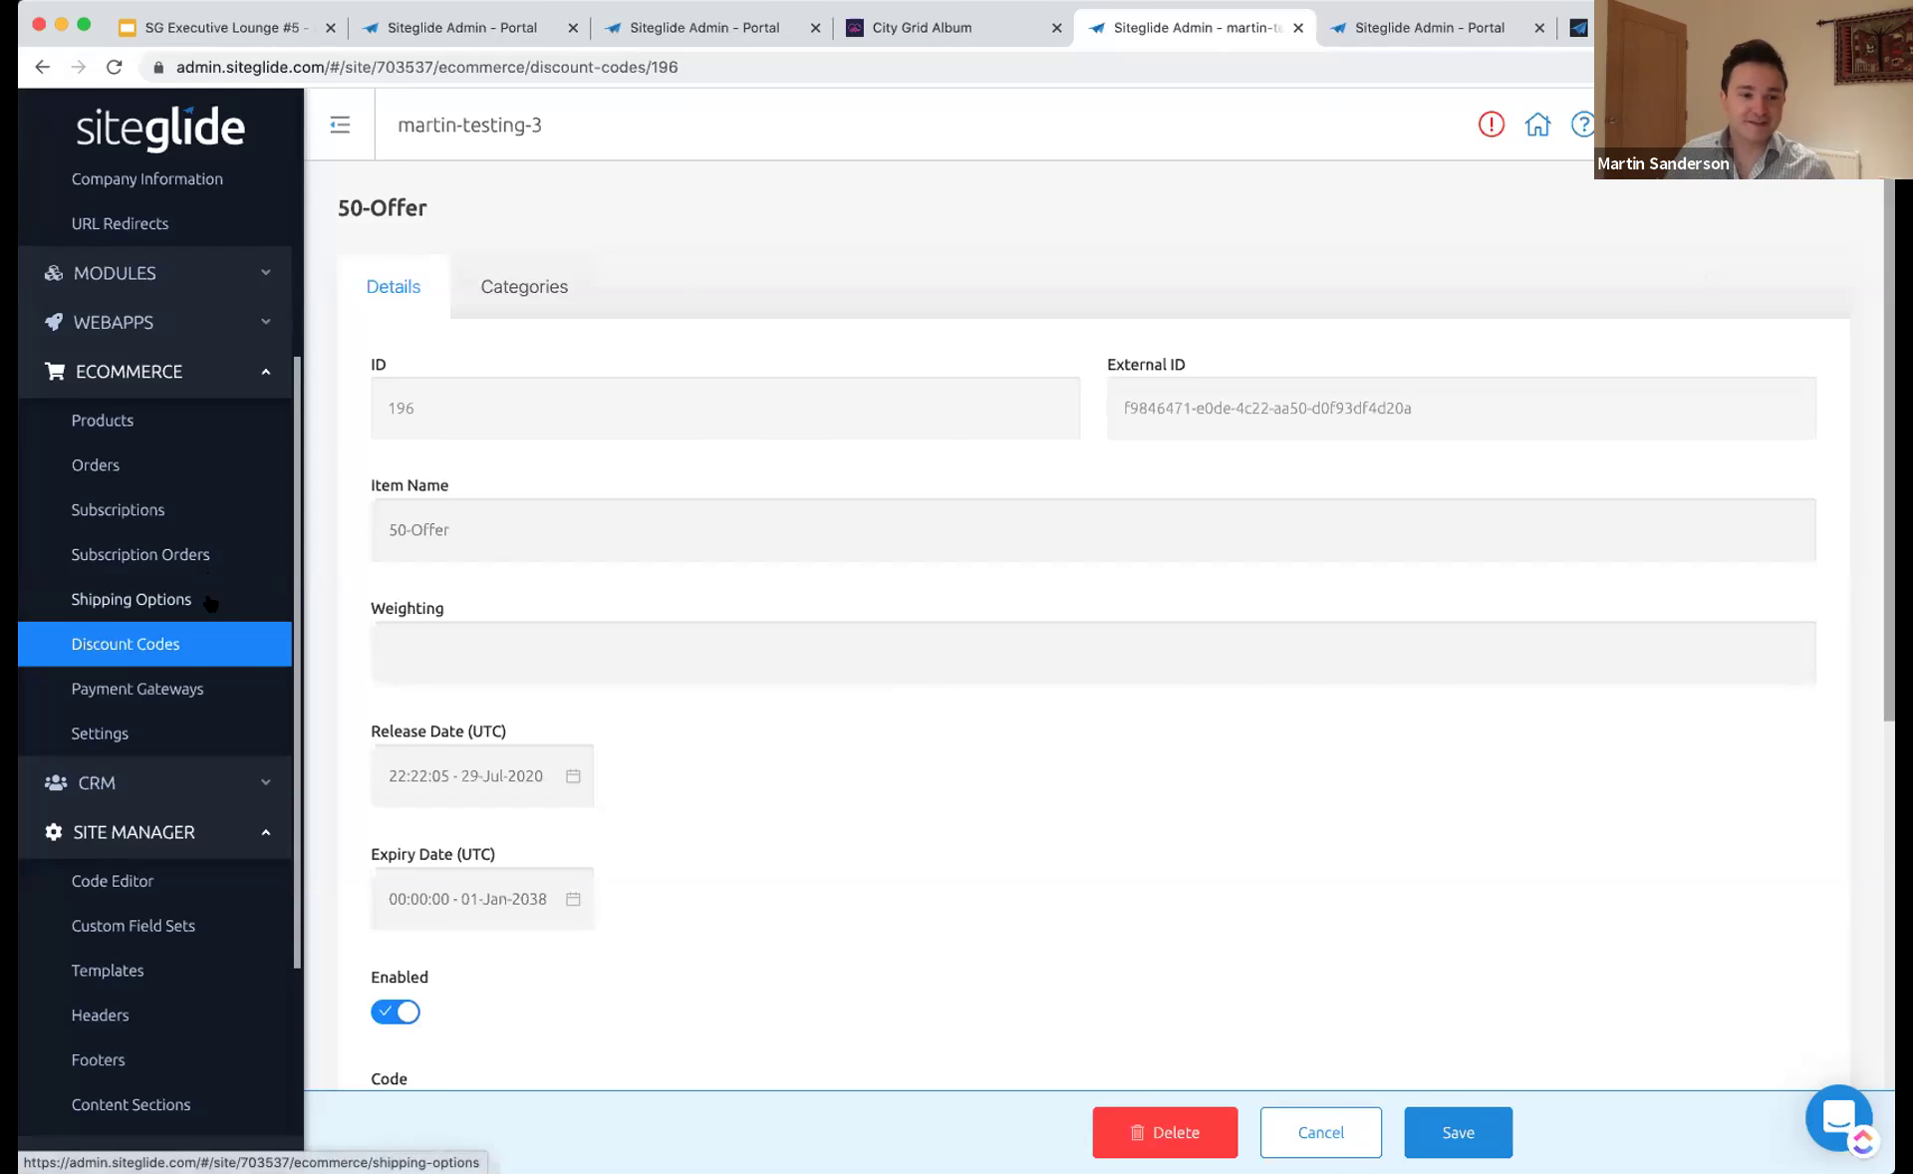
left_click(157, 509)
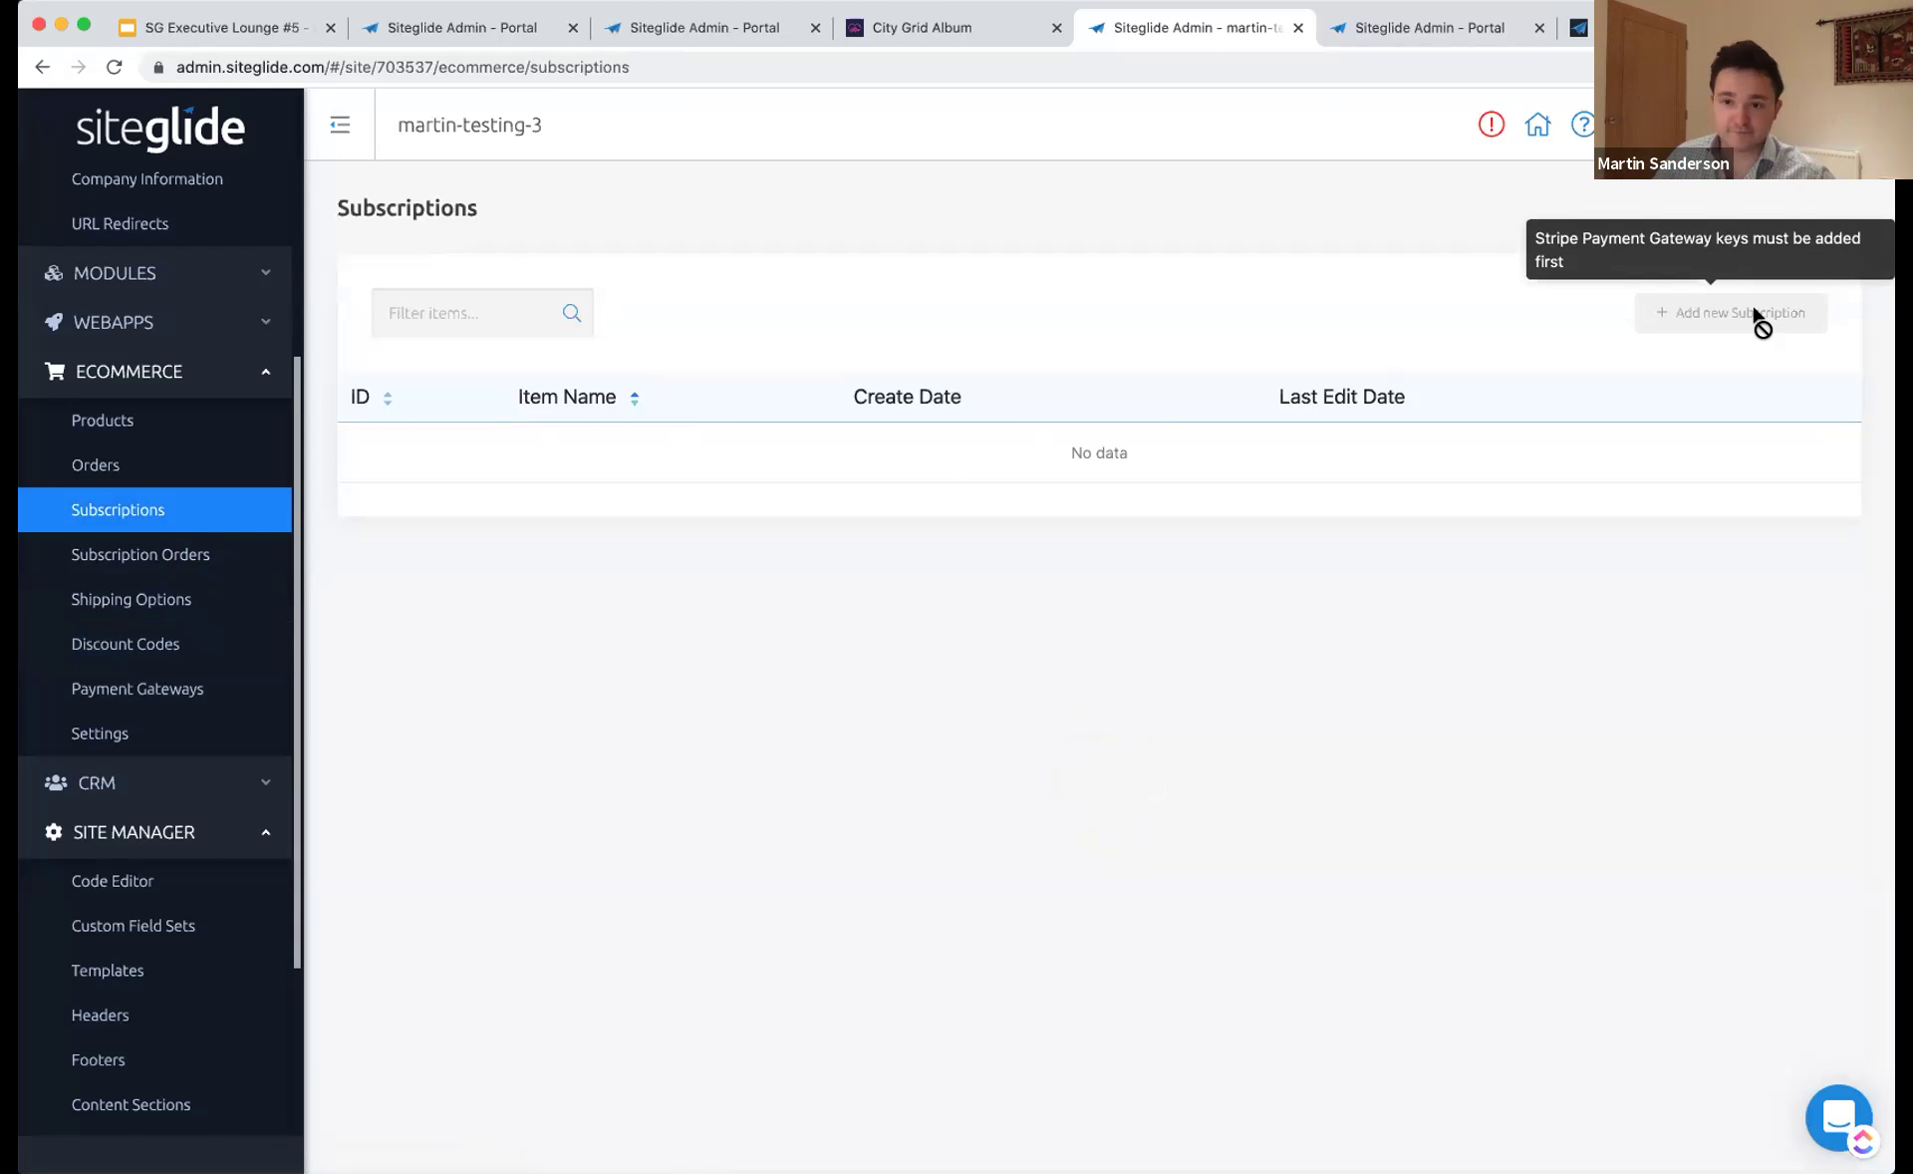
left_click(150, 558)
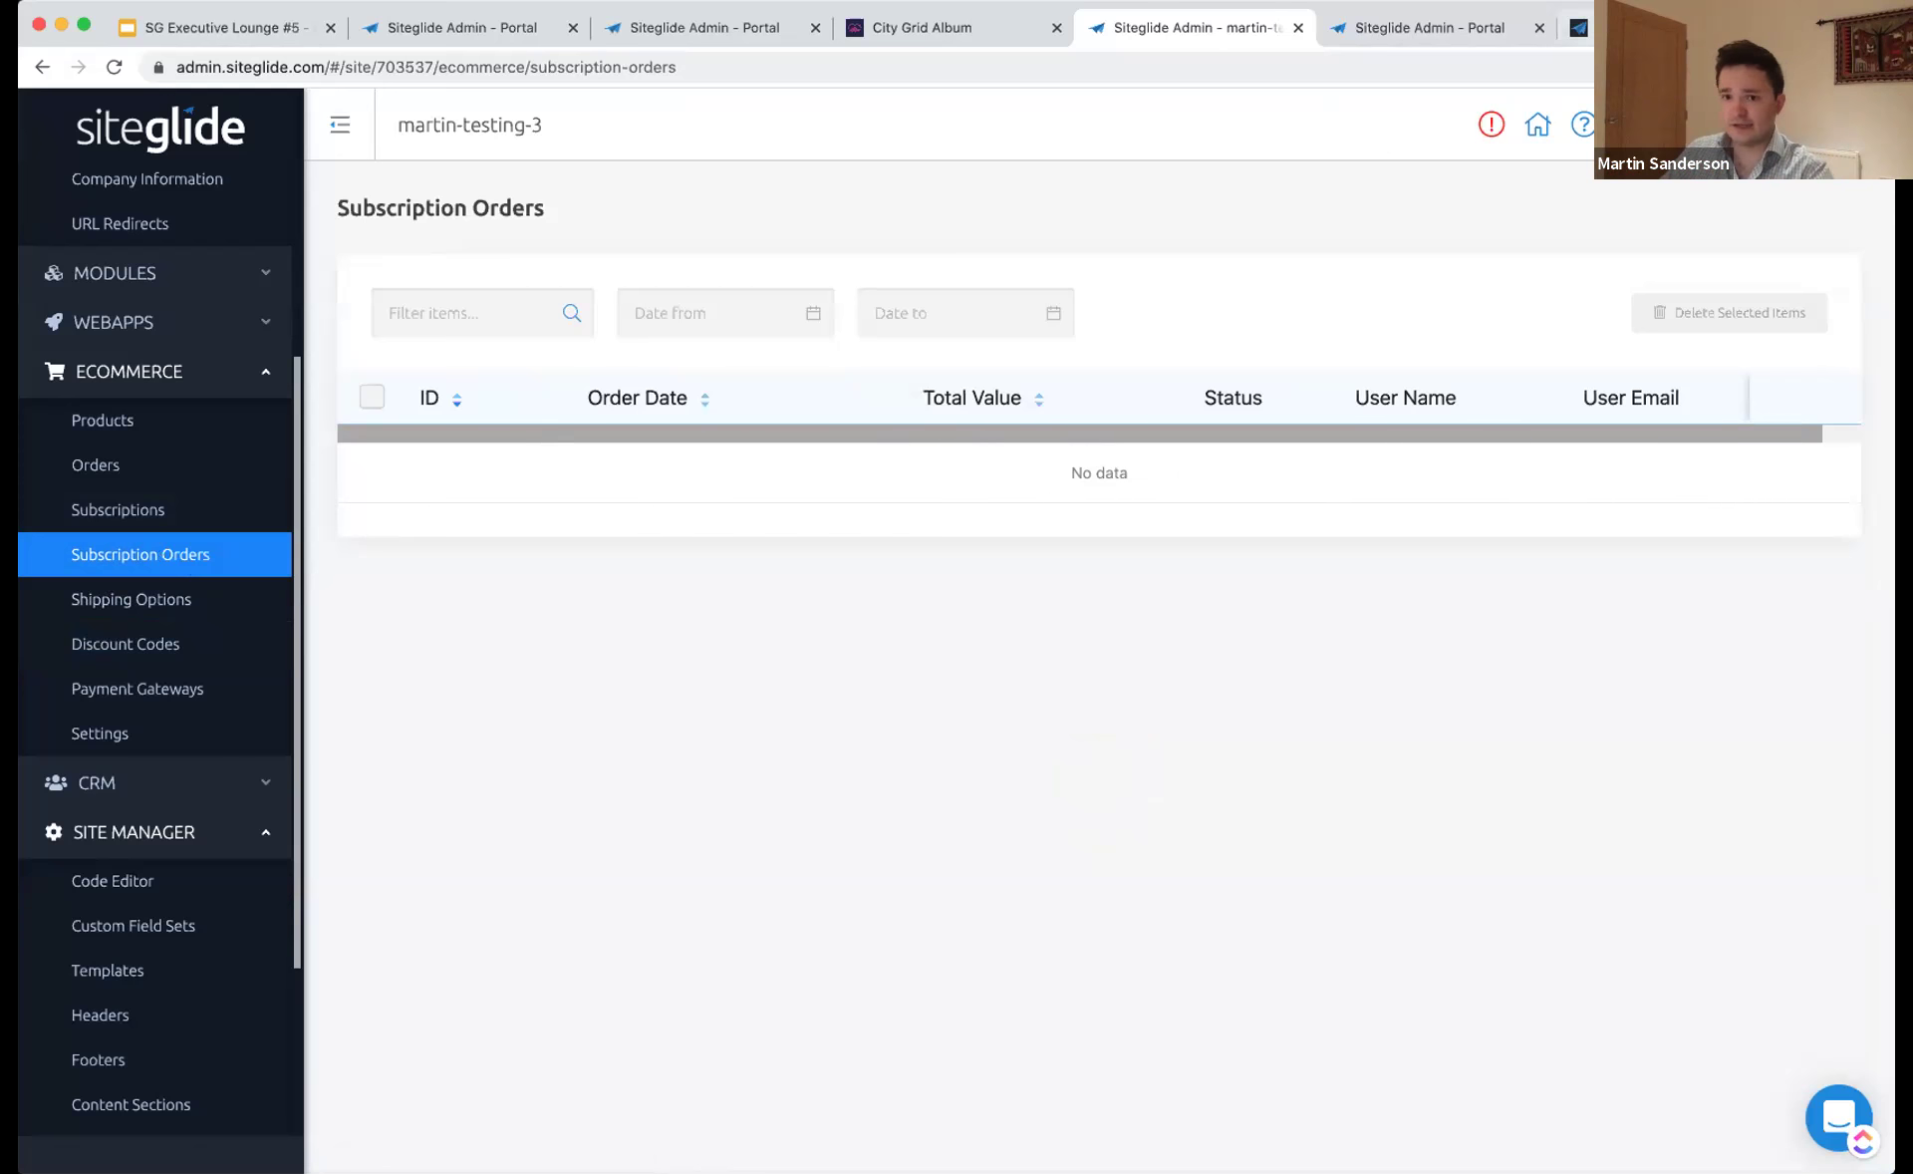
- Switch to the Siteglide help centre, look over its collections, and open the eCommerce (Beta) collection
key("ctrl+Tab")
key("ctrl+Tab")
scroll(717, 623, "down", 10)
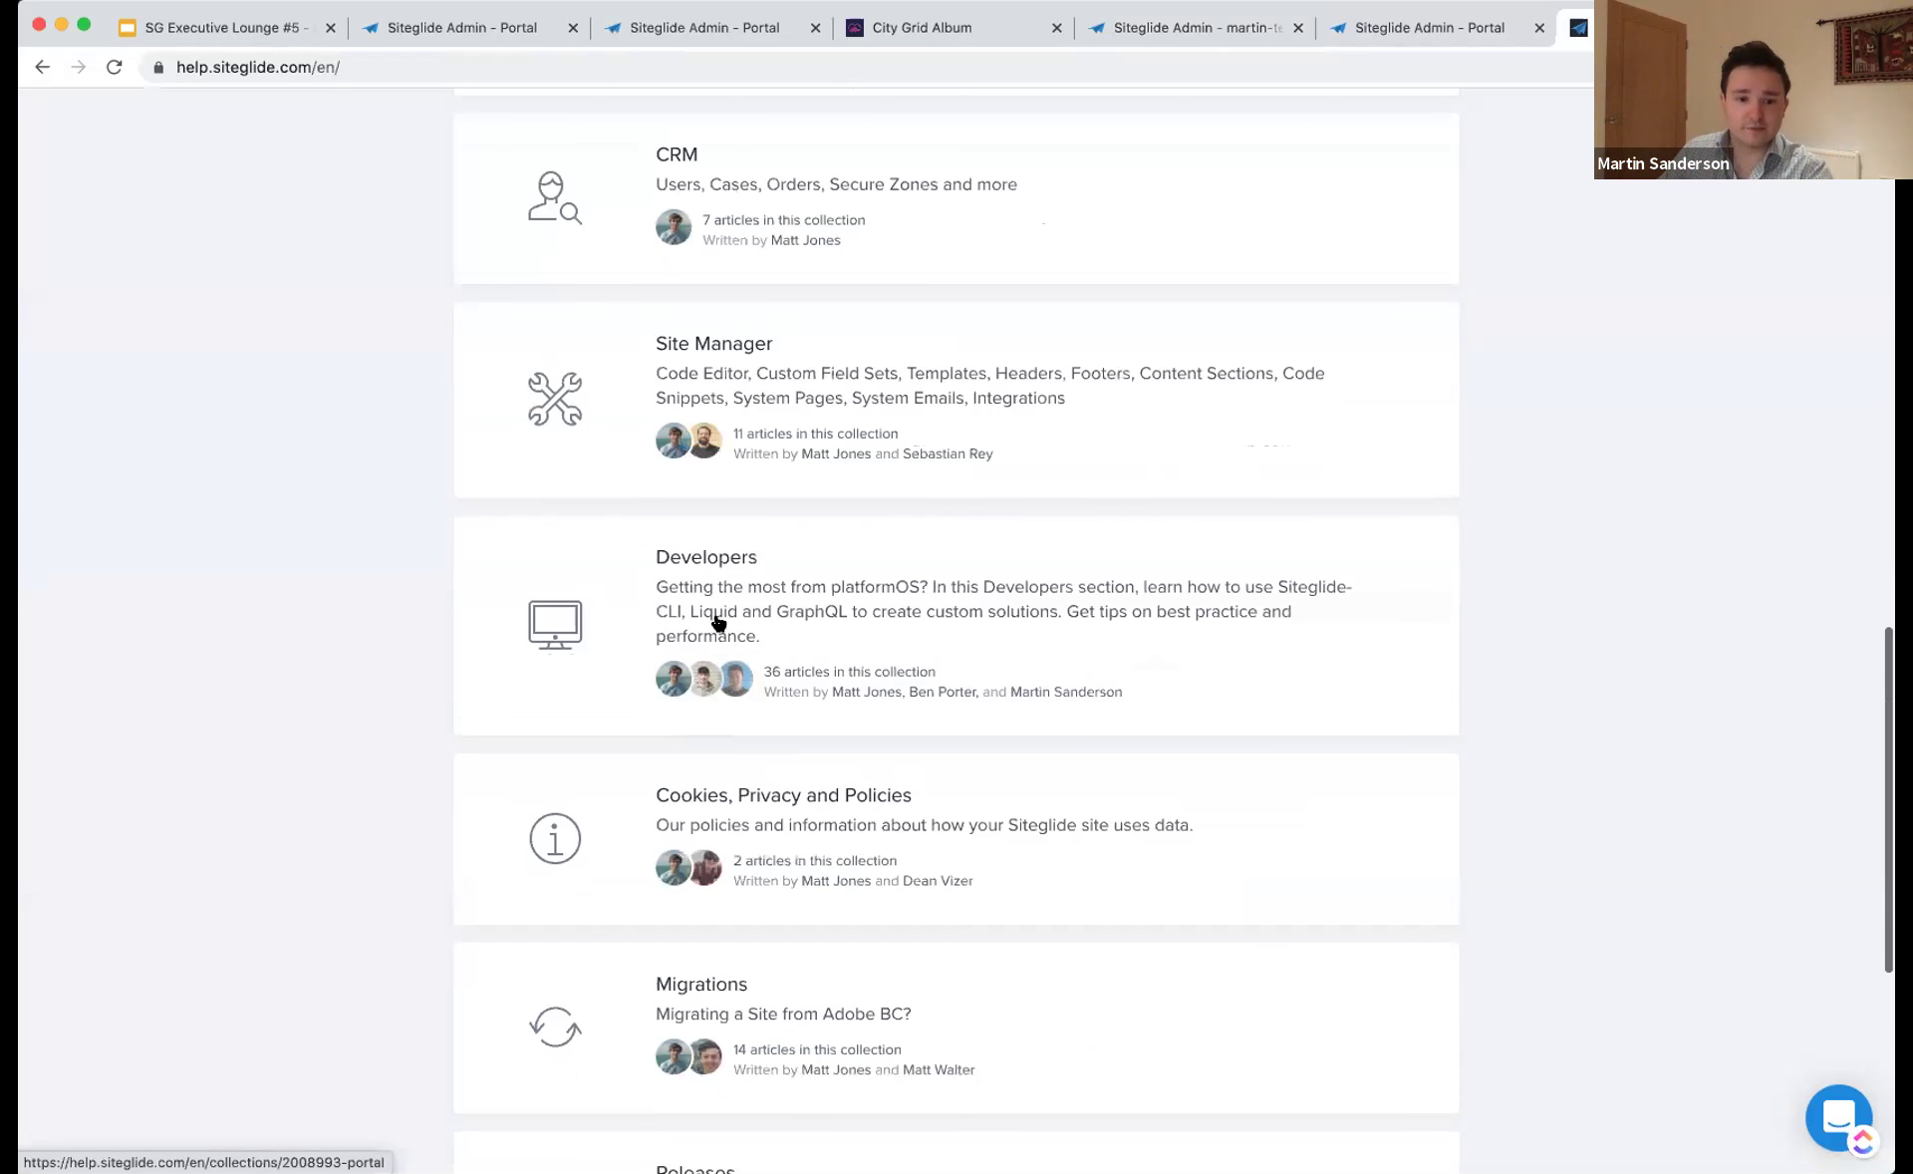
scroll(717, 623, "down", 5)
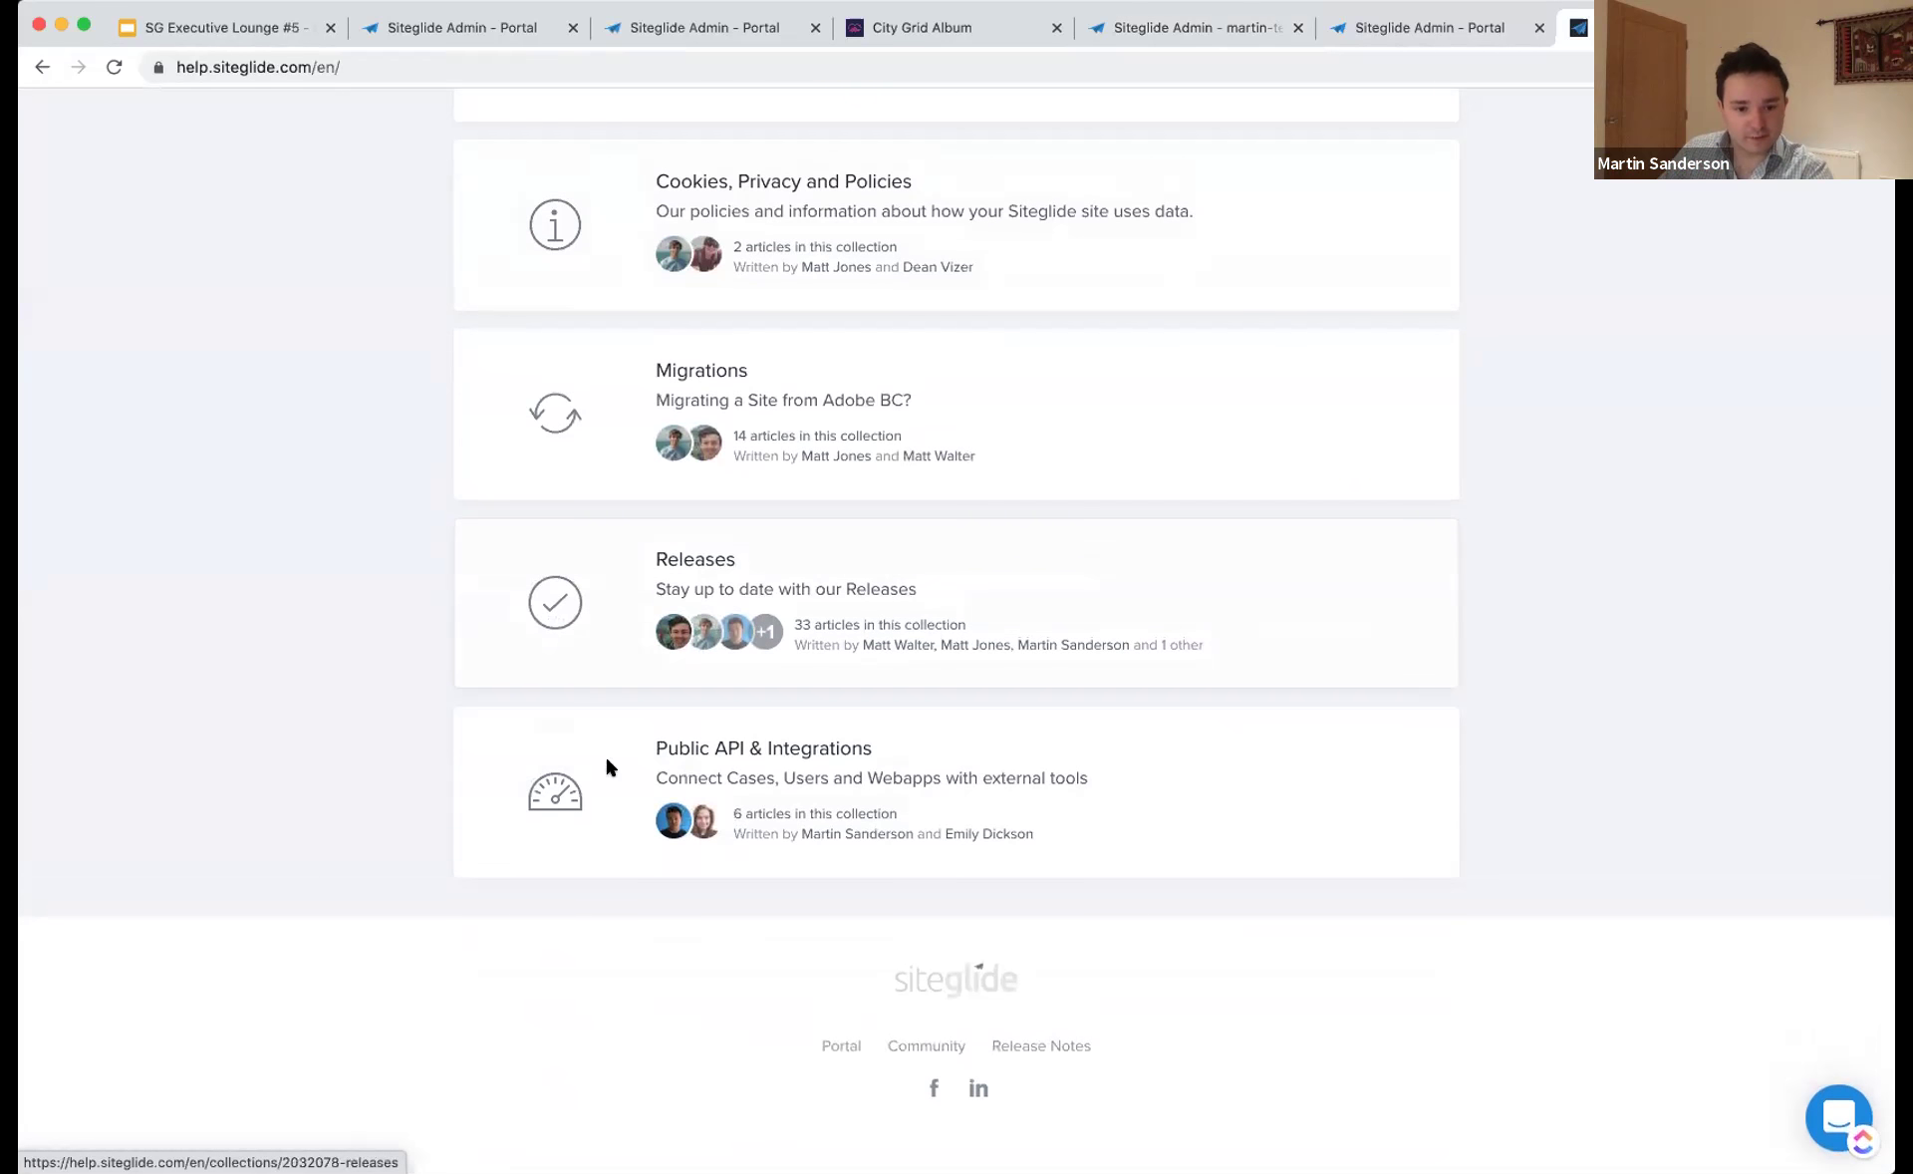
scroll(947, 628, "up", 20)
scroll(940, 623, "down", 3)
scroll(940, 623, "down", 8)
left_click(970, 182)
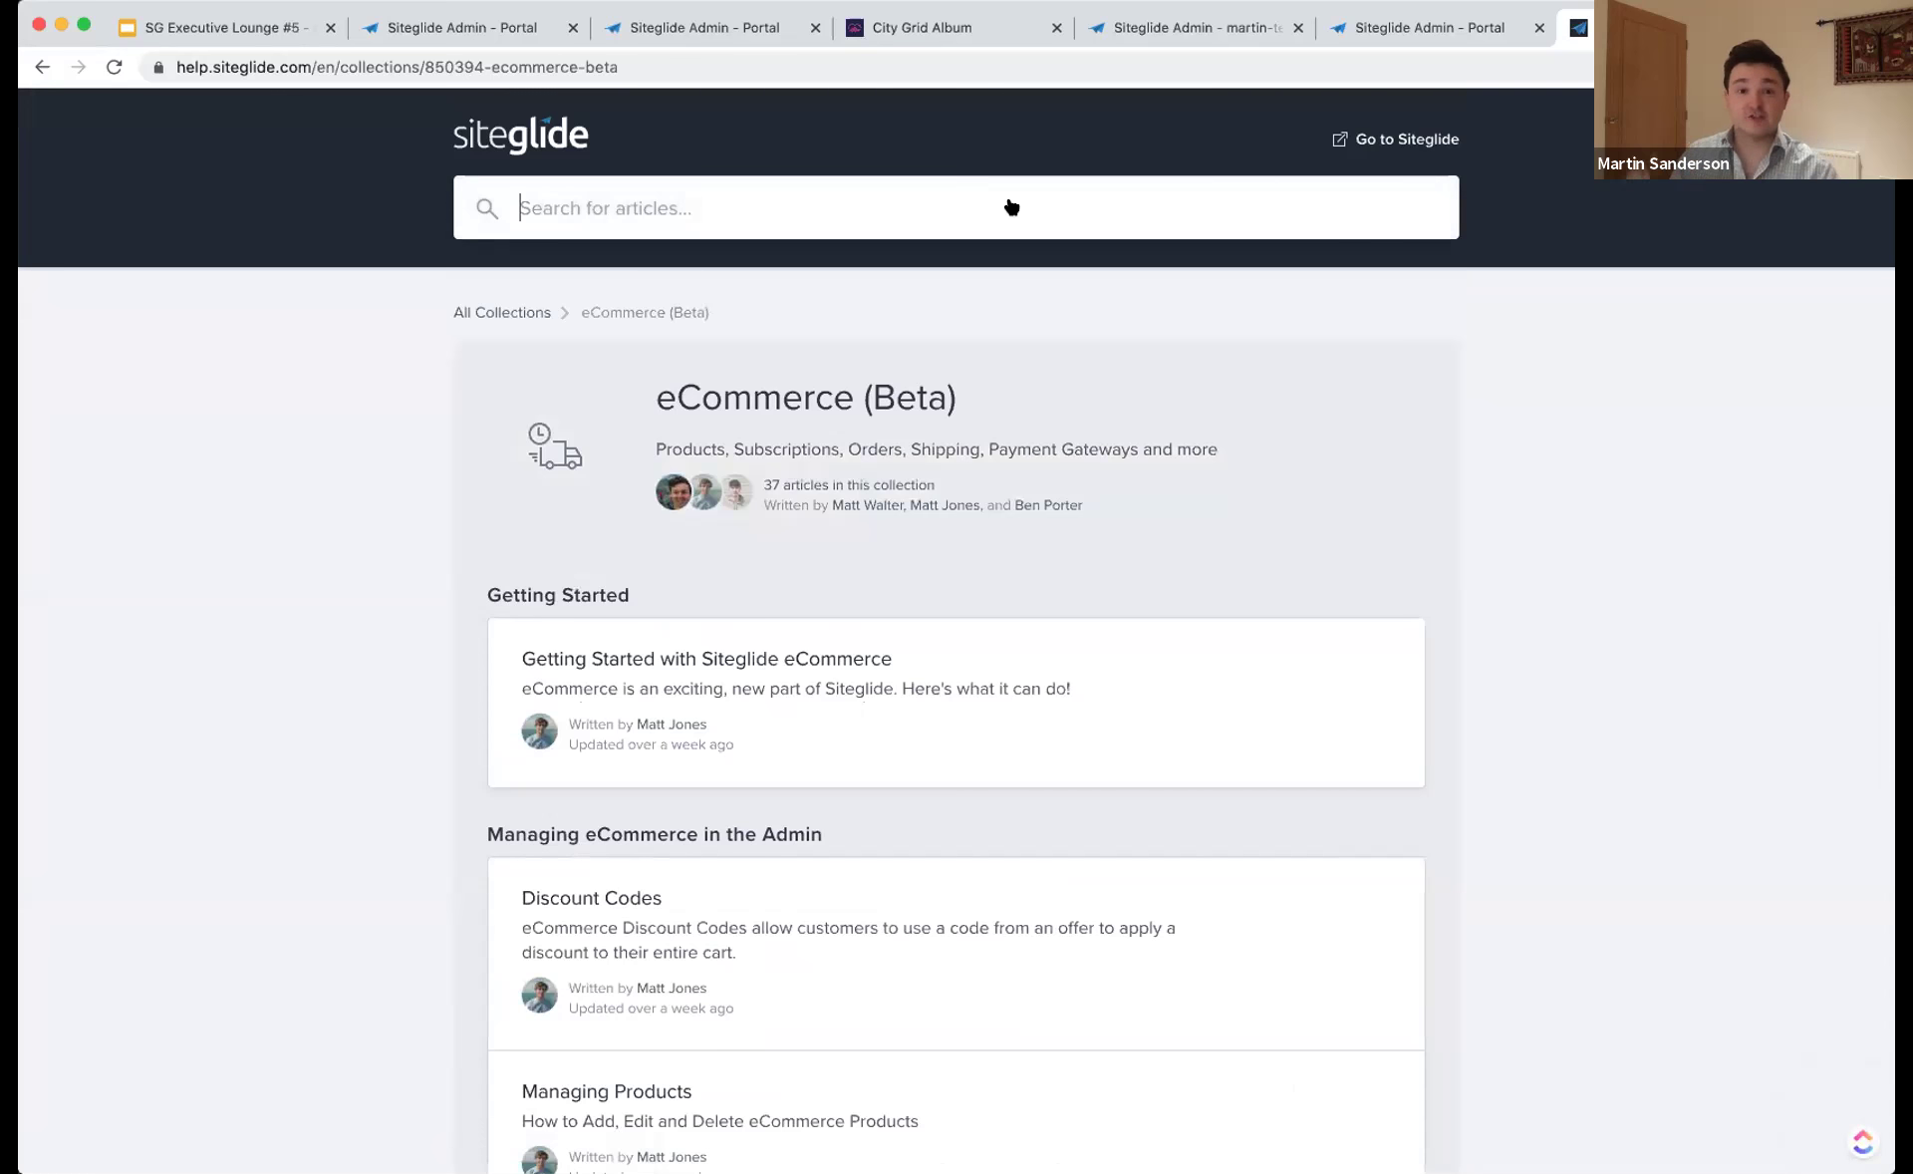
- Browse the eCommerce (Beta) articles on admin management, development and subscriptions
scroll(1061, 394, "down", 15)
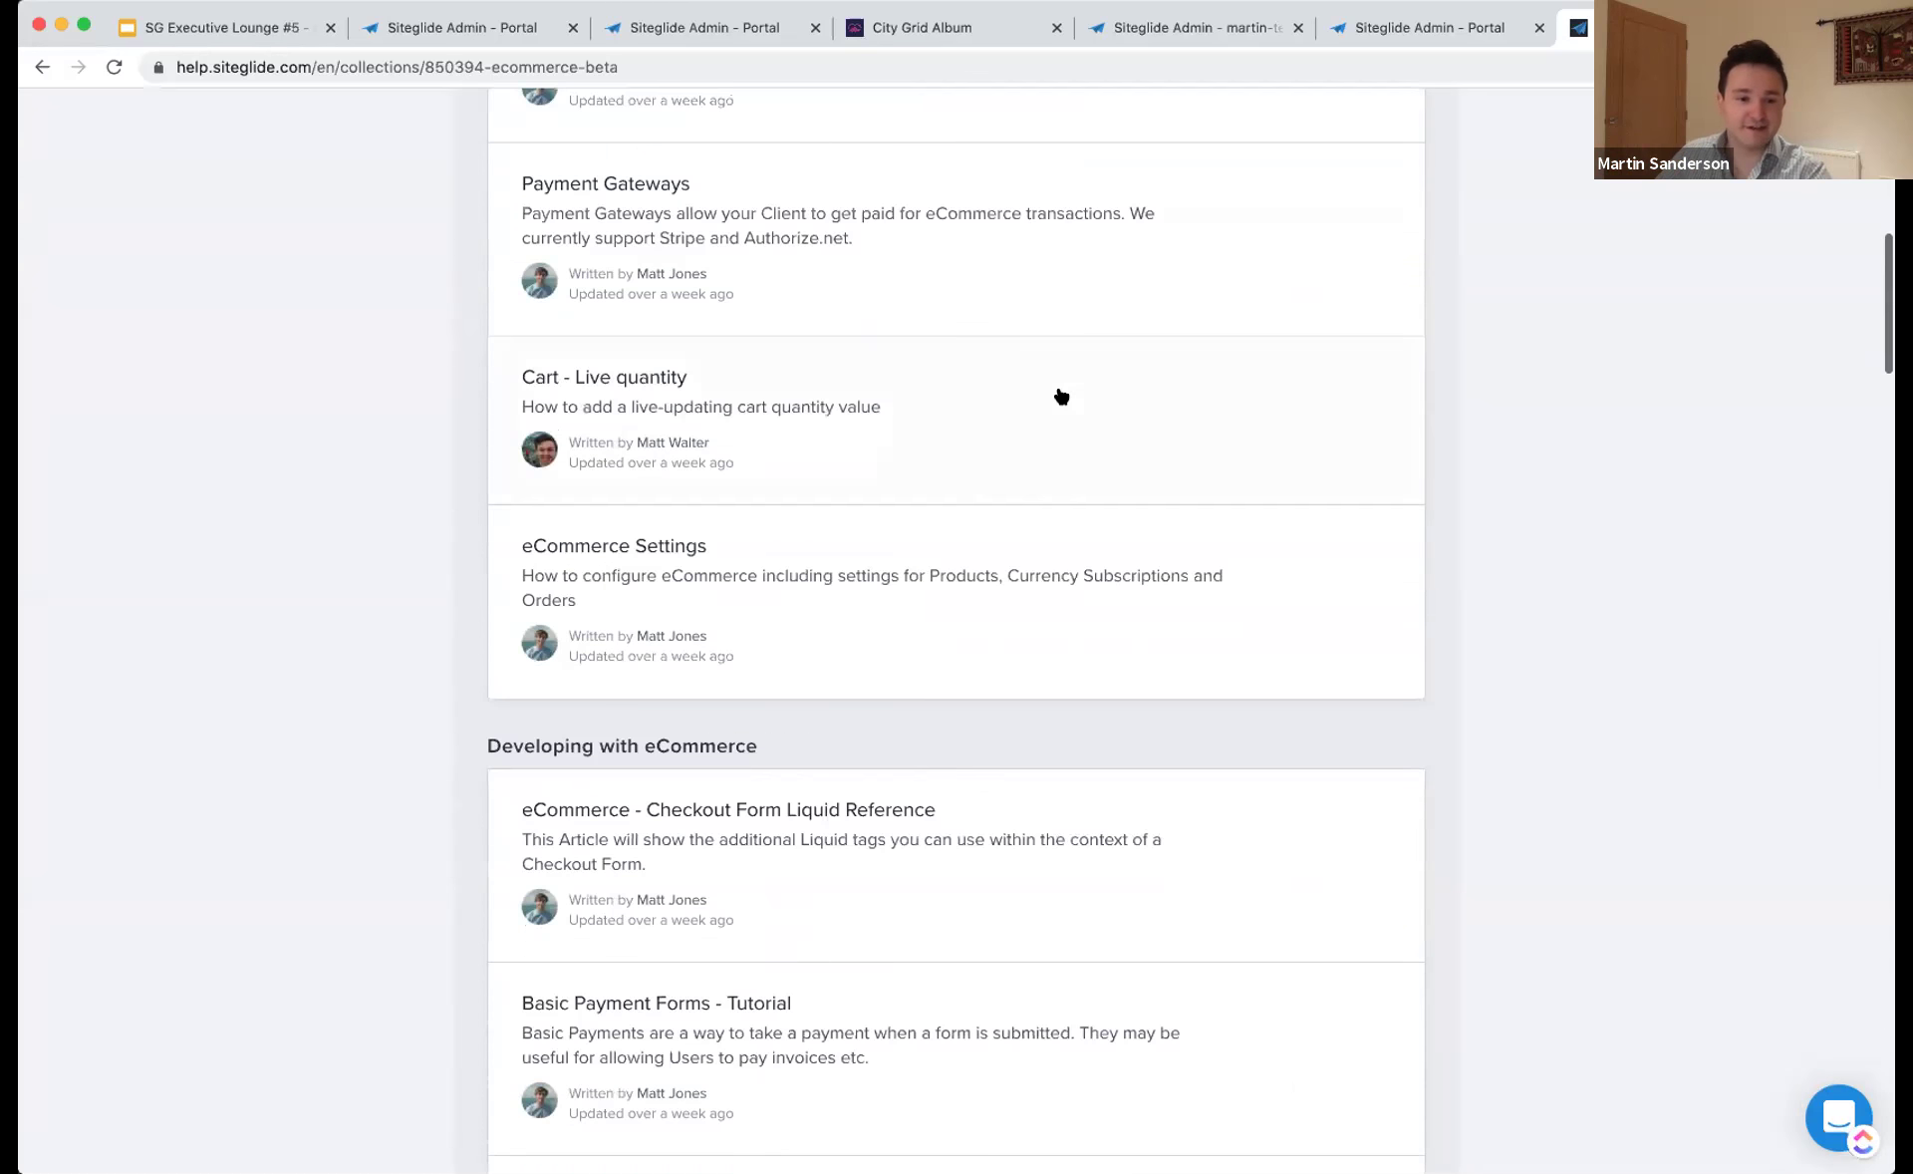
scroll(1061, 394, "down", 12)
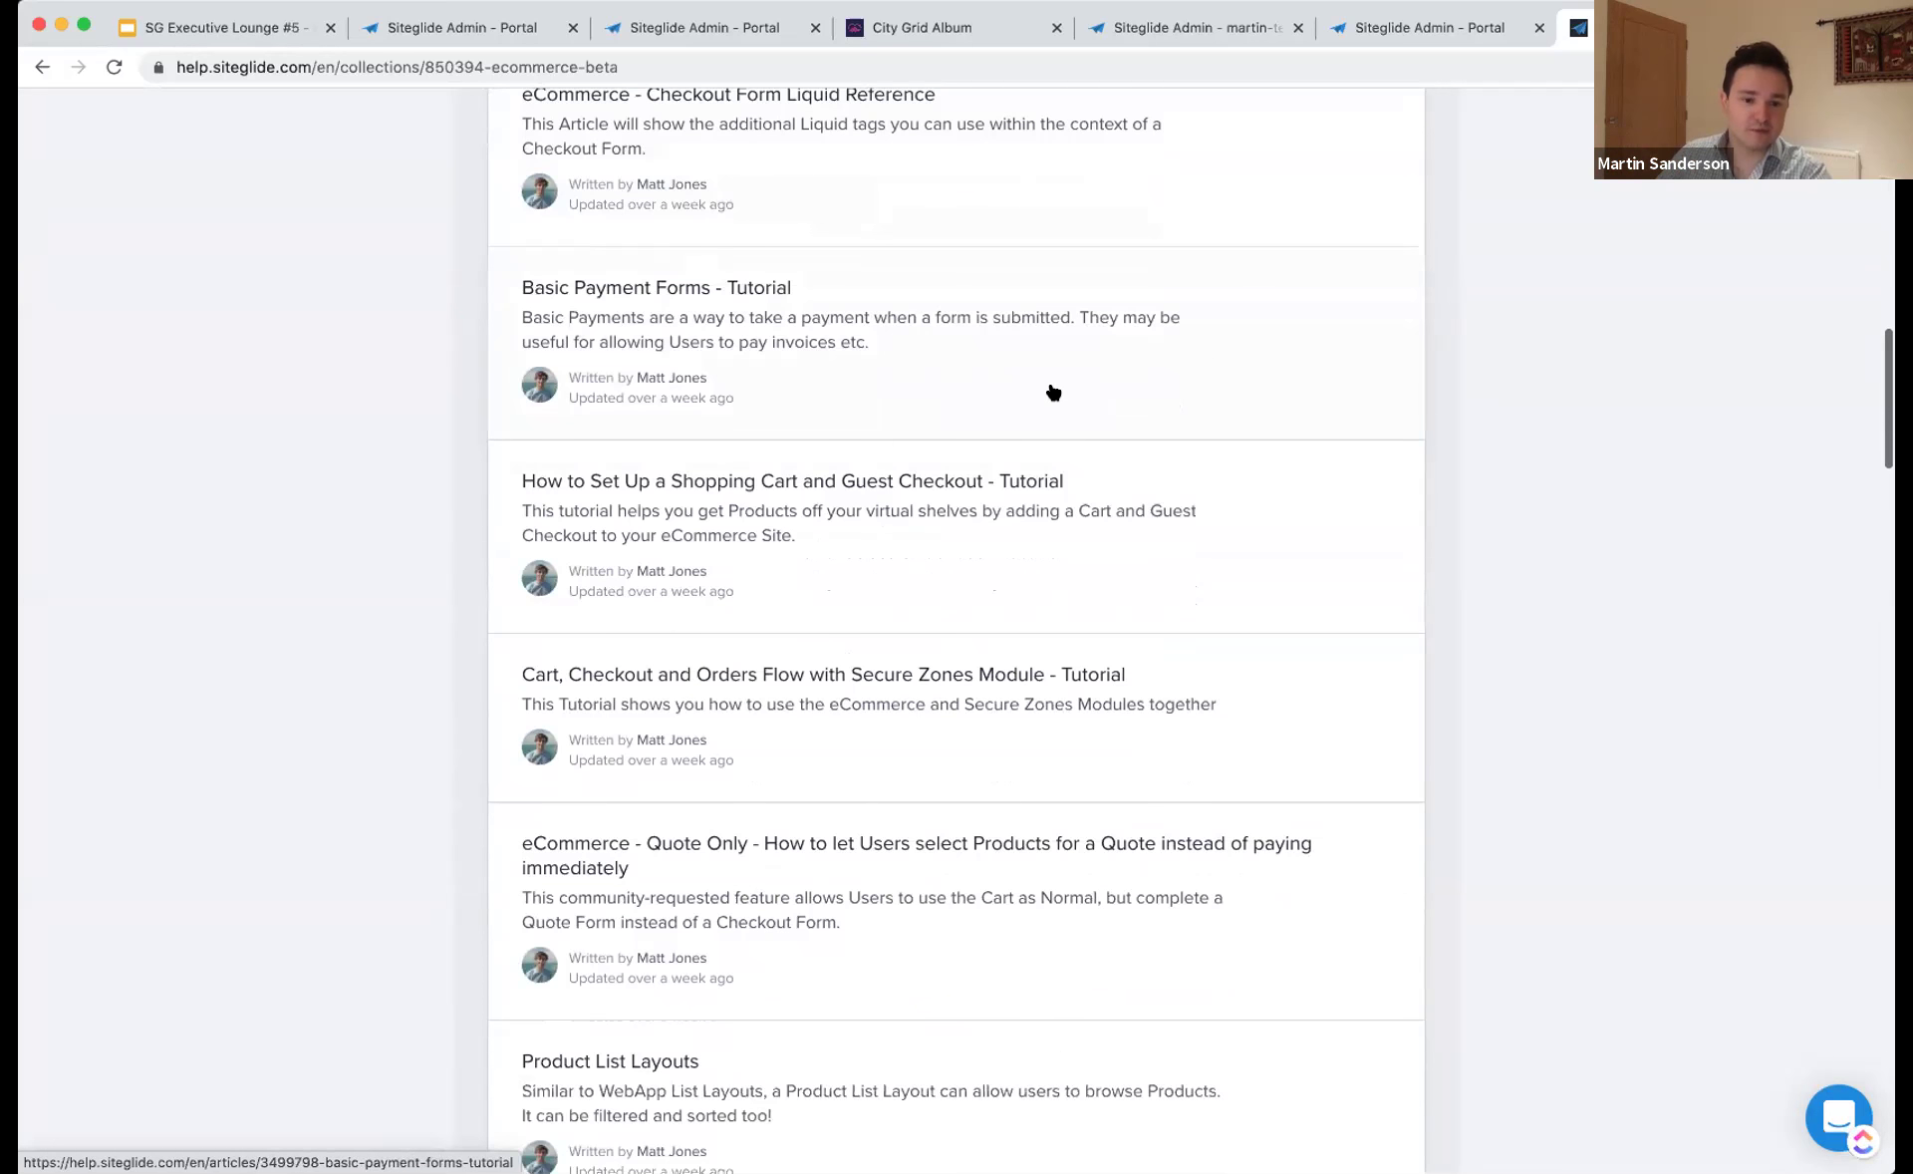
scroll(1054, 392, "down", 15)
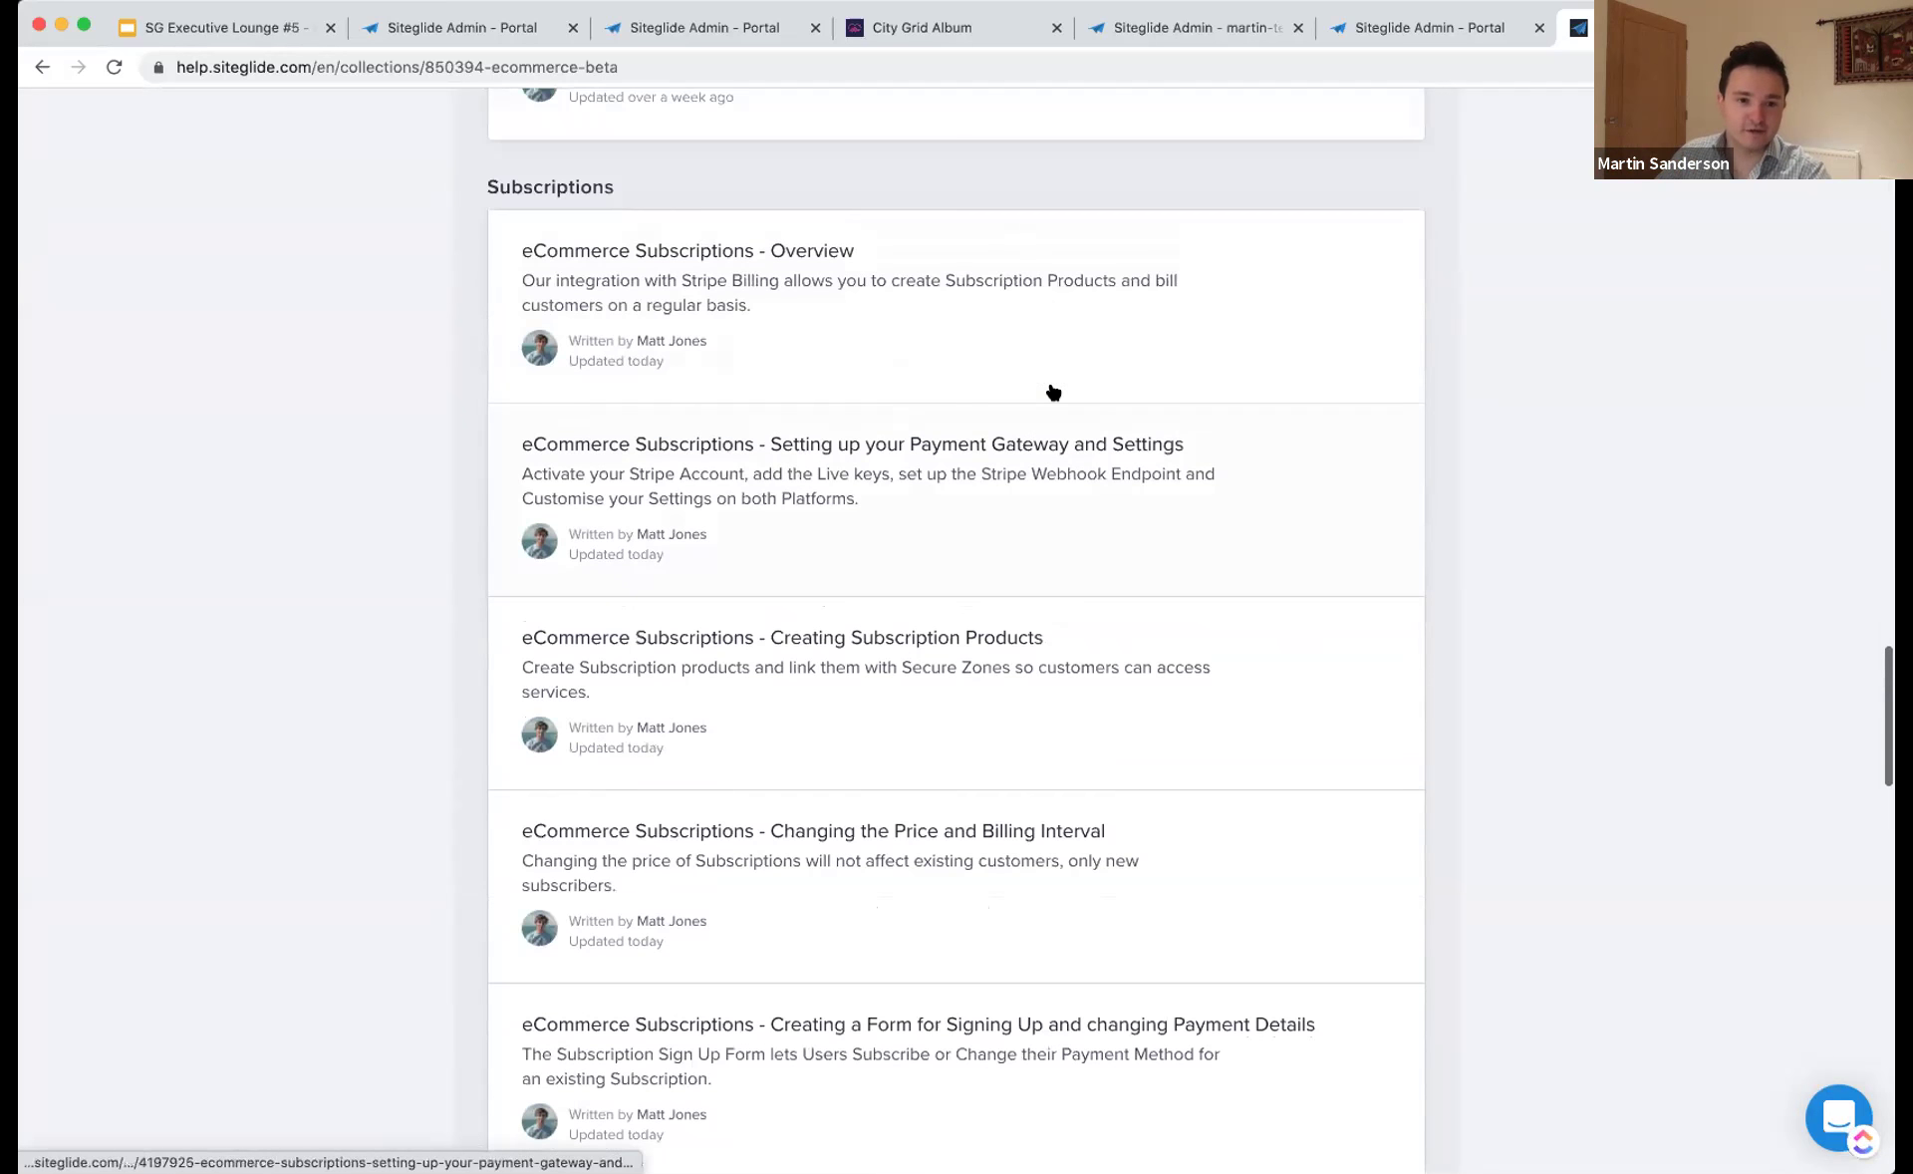
scroll(1053, 392, "down", 2)
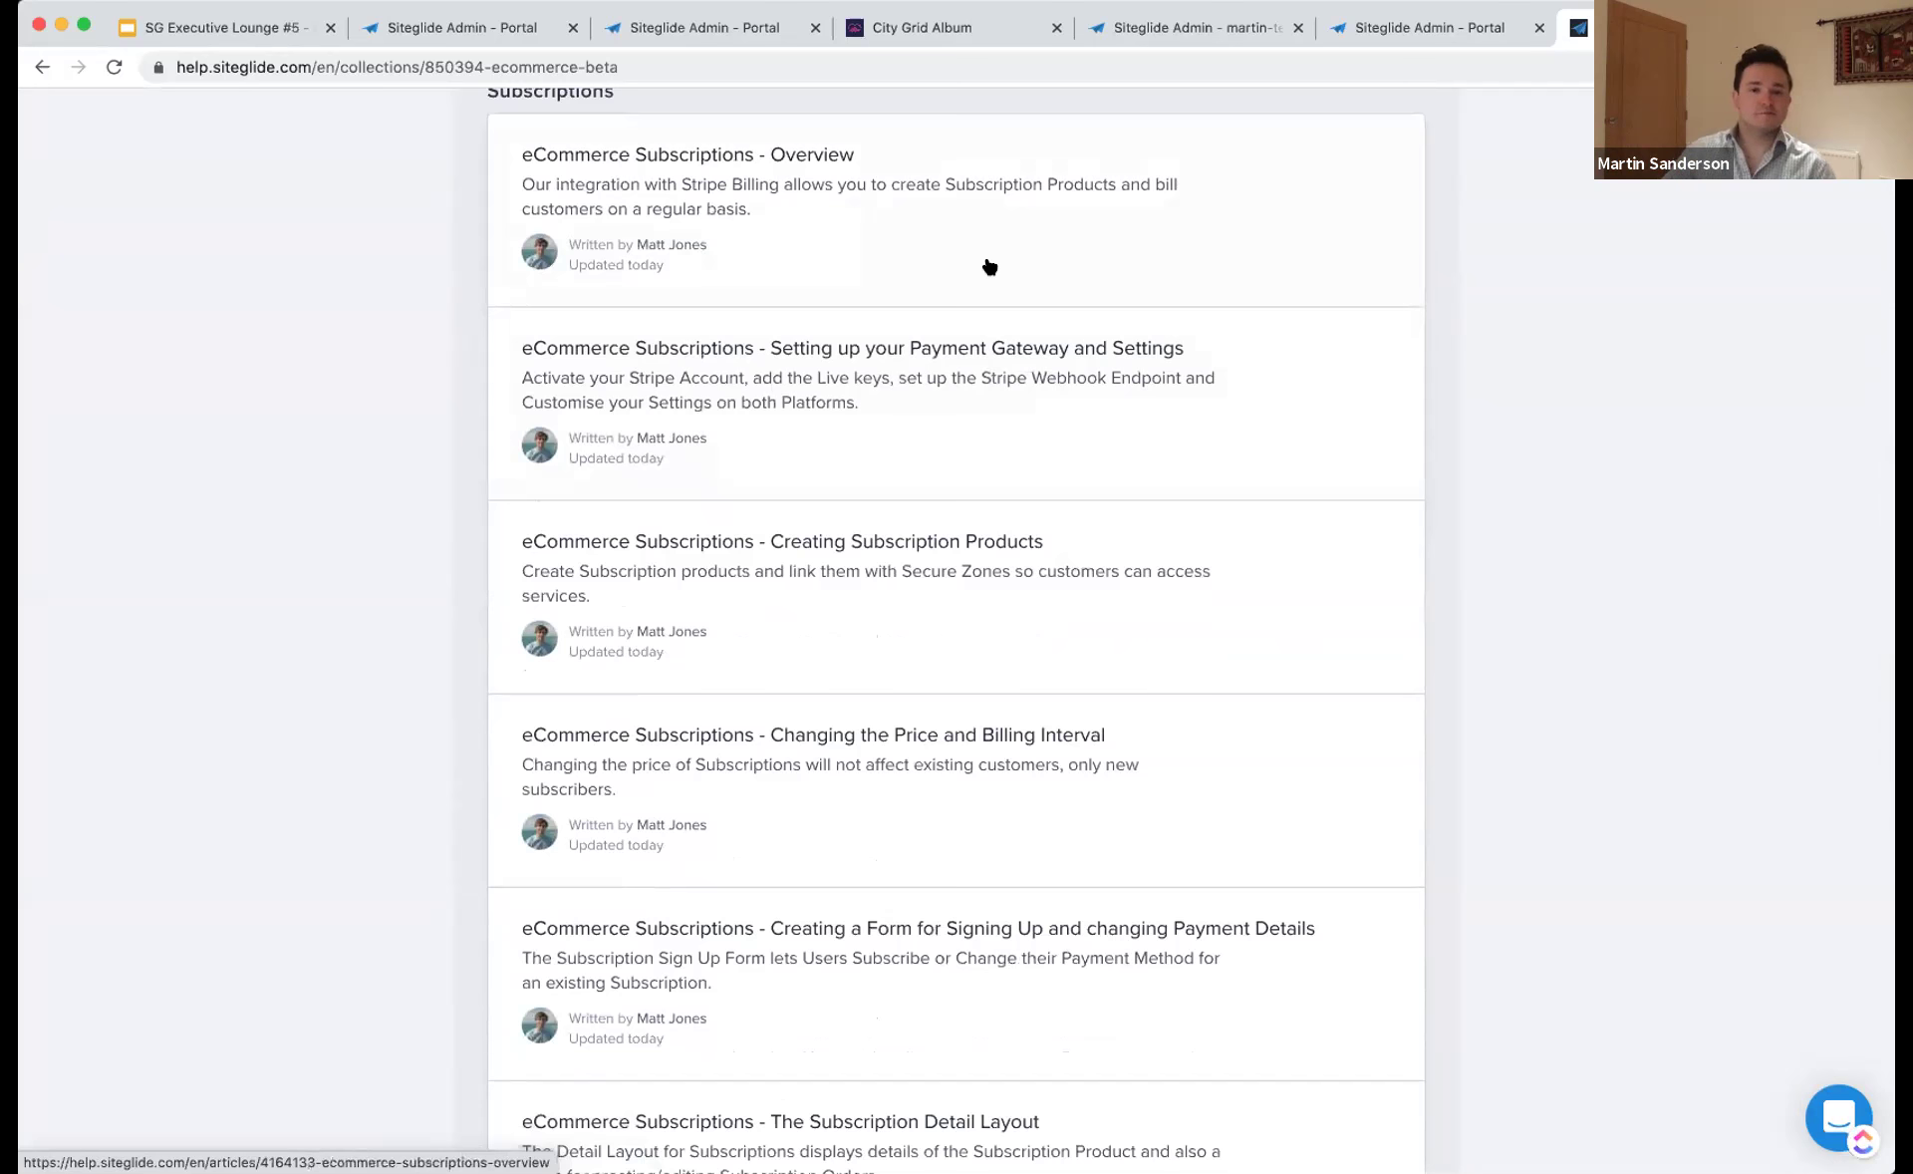
scroll(1003, 590, "down", 10)
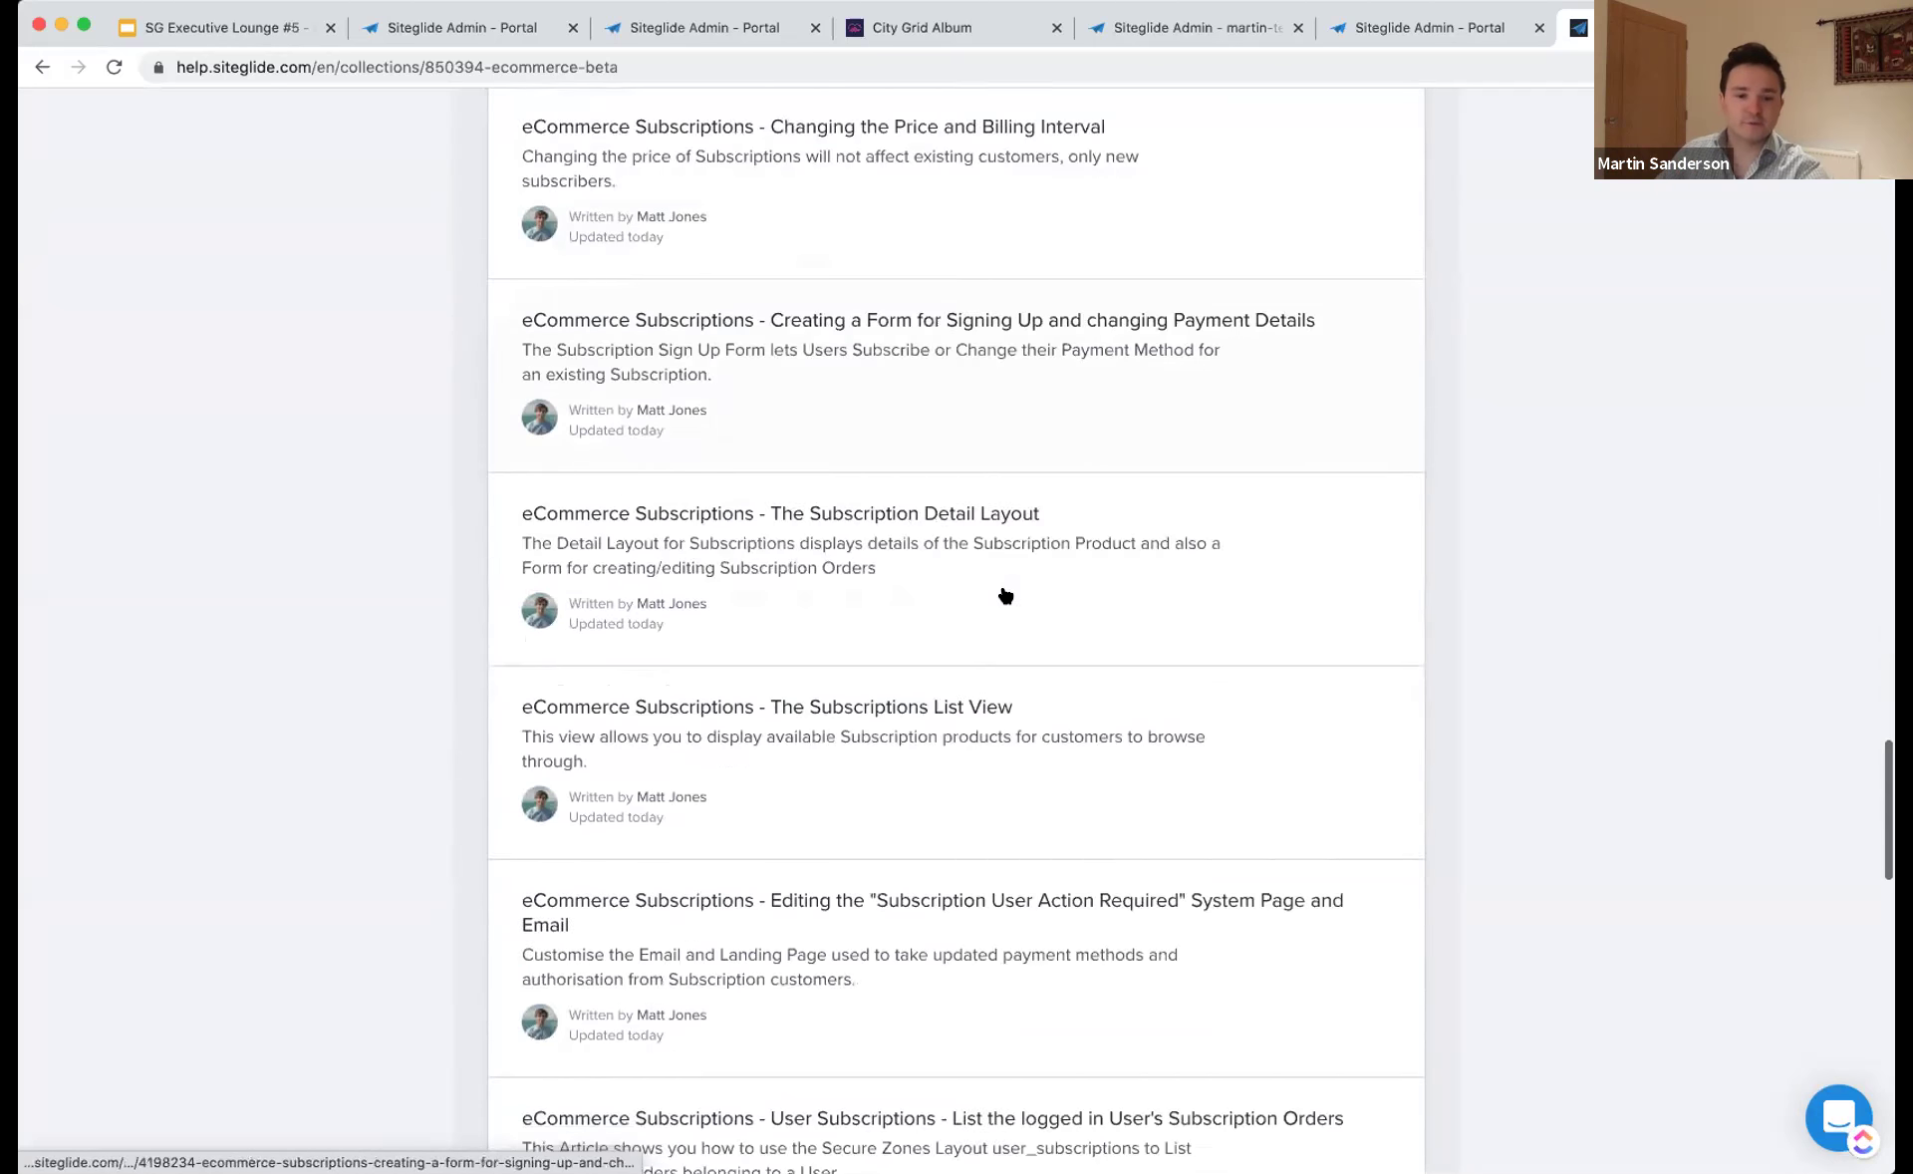
scroll(1003, 588, "down", 5)
scroll(1001, 588, "up", 20)
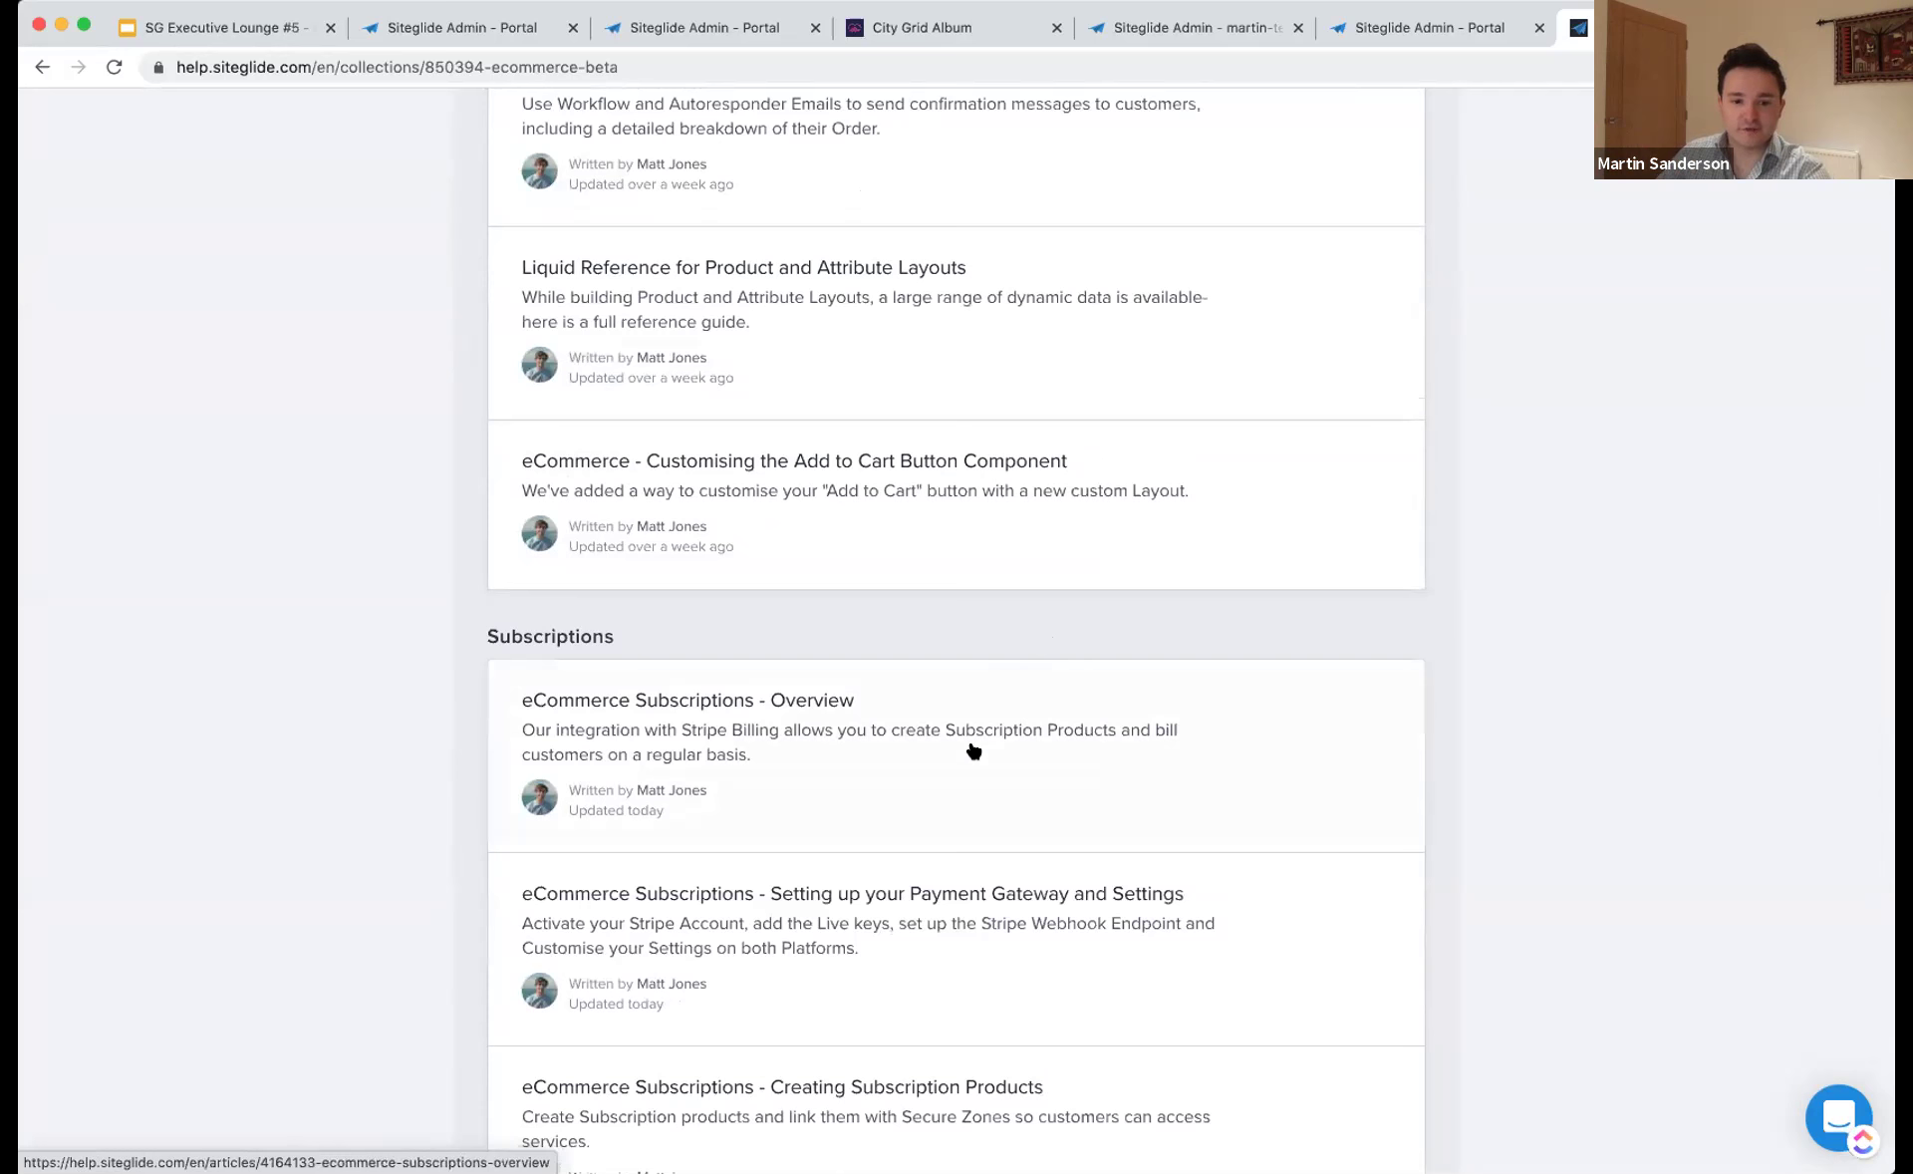
- Open the eCommerce Subscriptions - Overview article and read its prerequisites, subscription features and Secure Zones features
left_click(1025, 778)
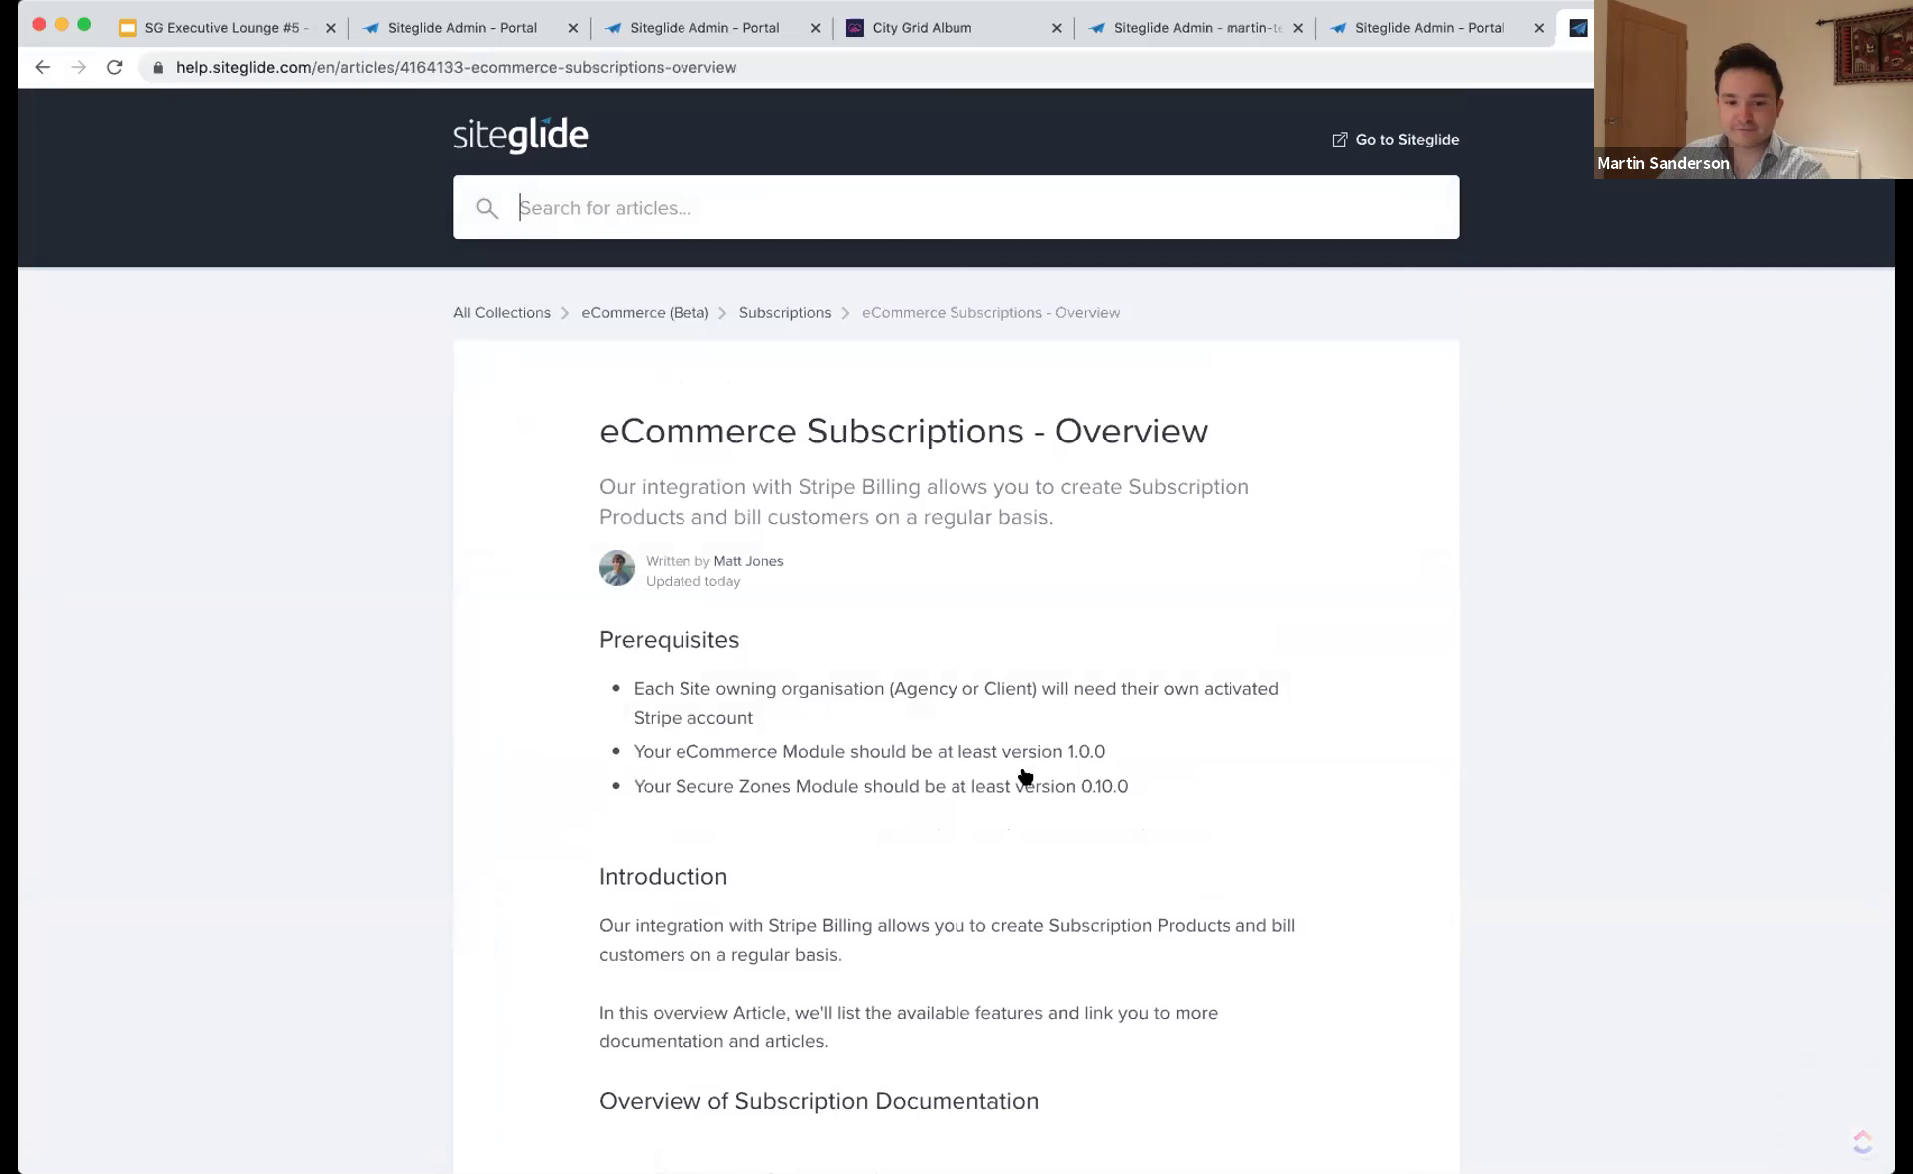
scroll(1025, 779, "down", 1)
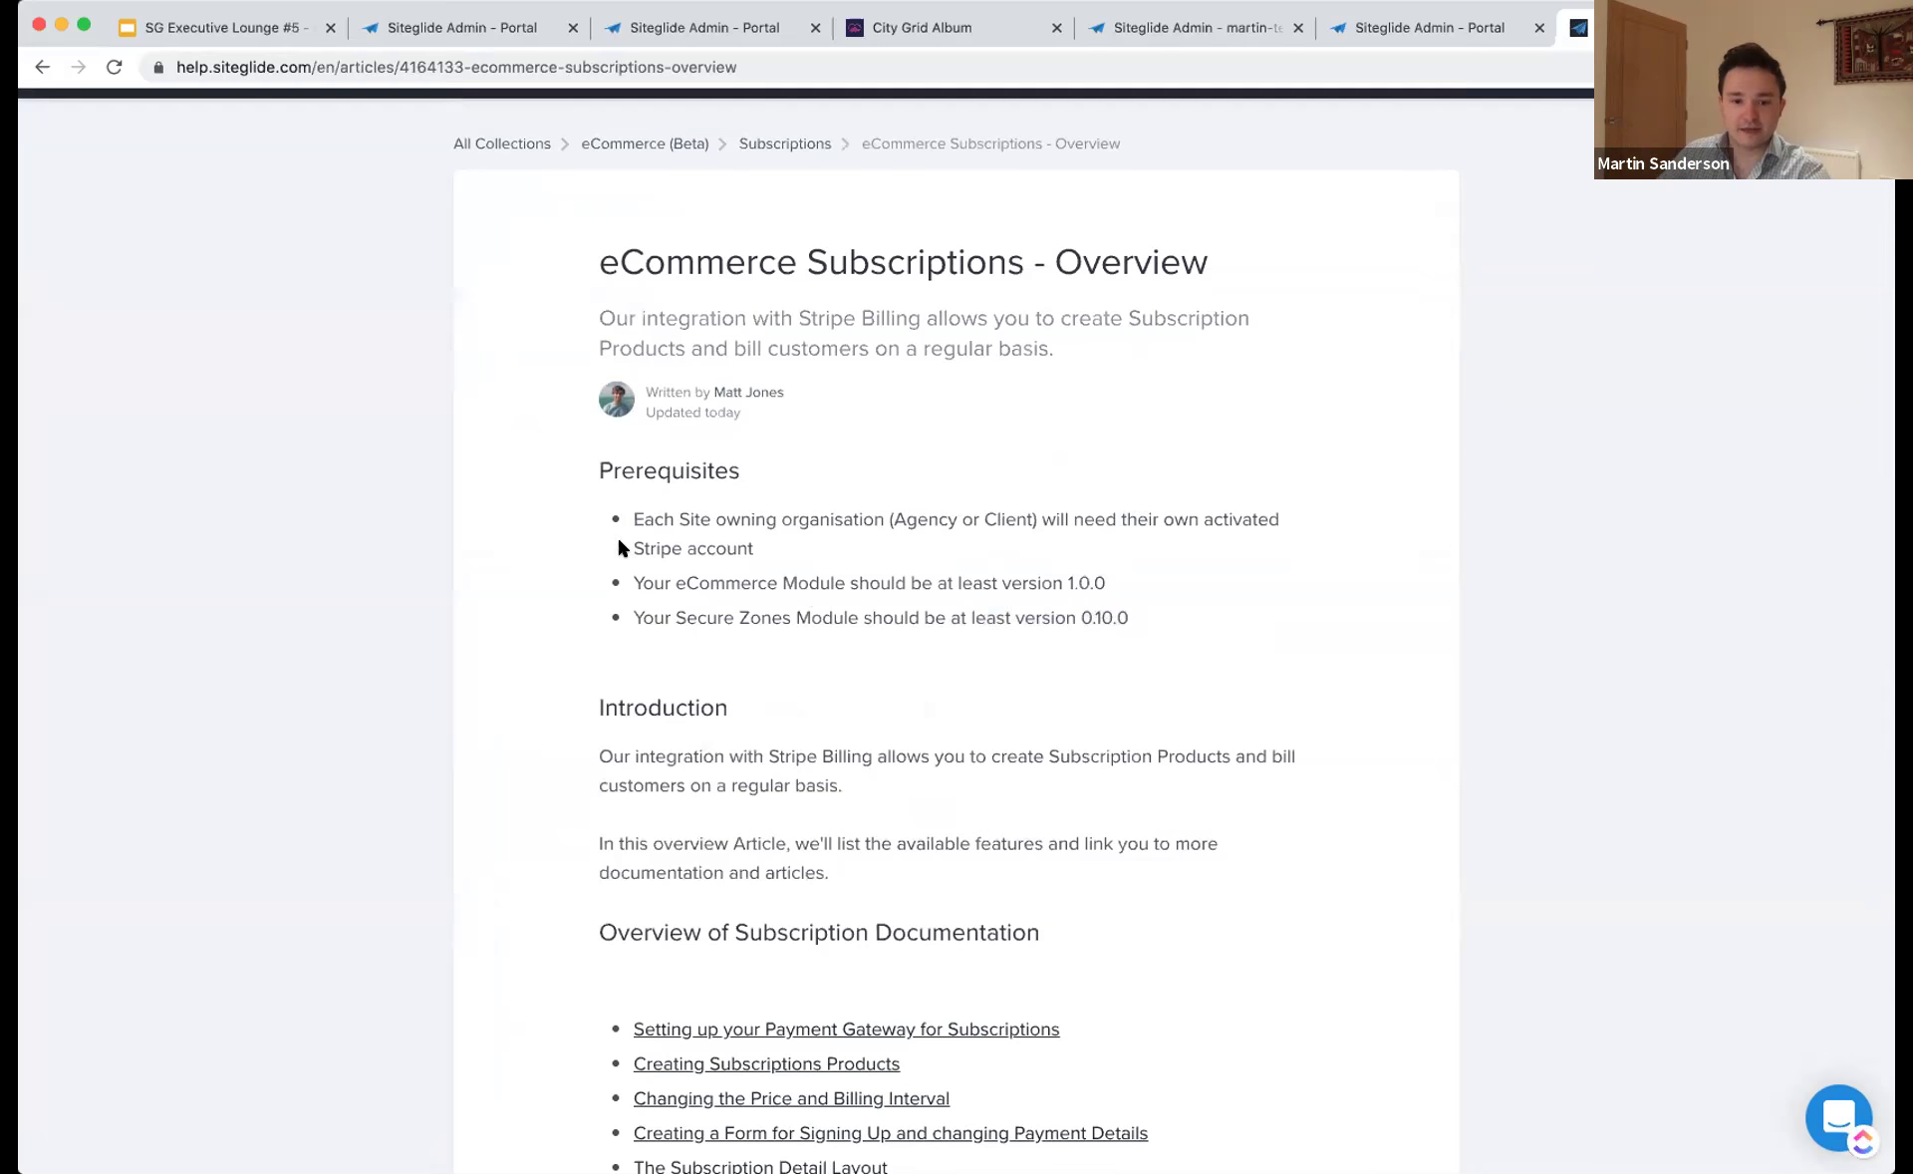
scroll(824, 644, "down", 2)
scroll(823, 644, "down", 15)
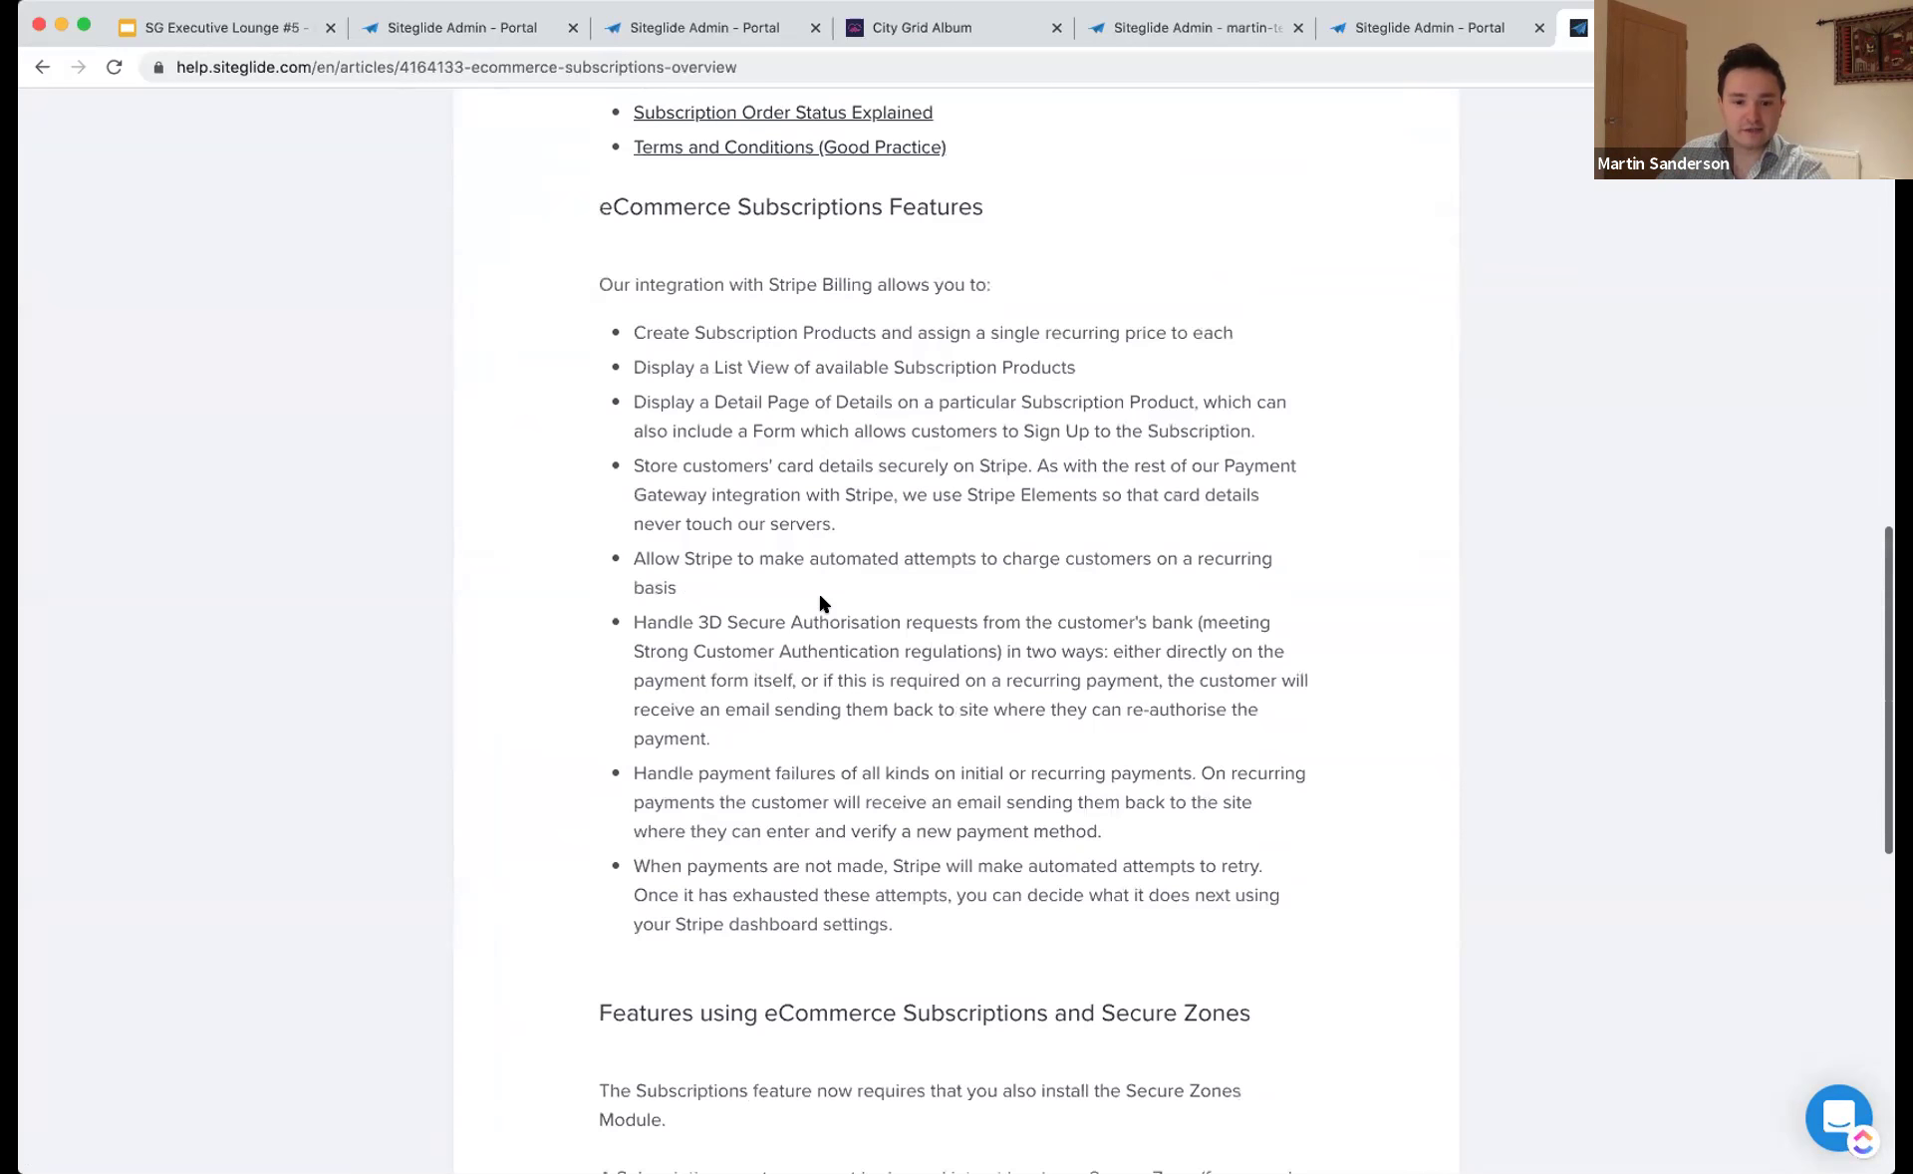
scroll(820, 601, "down", 4)
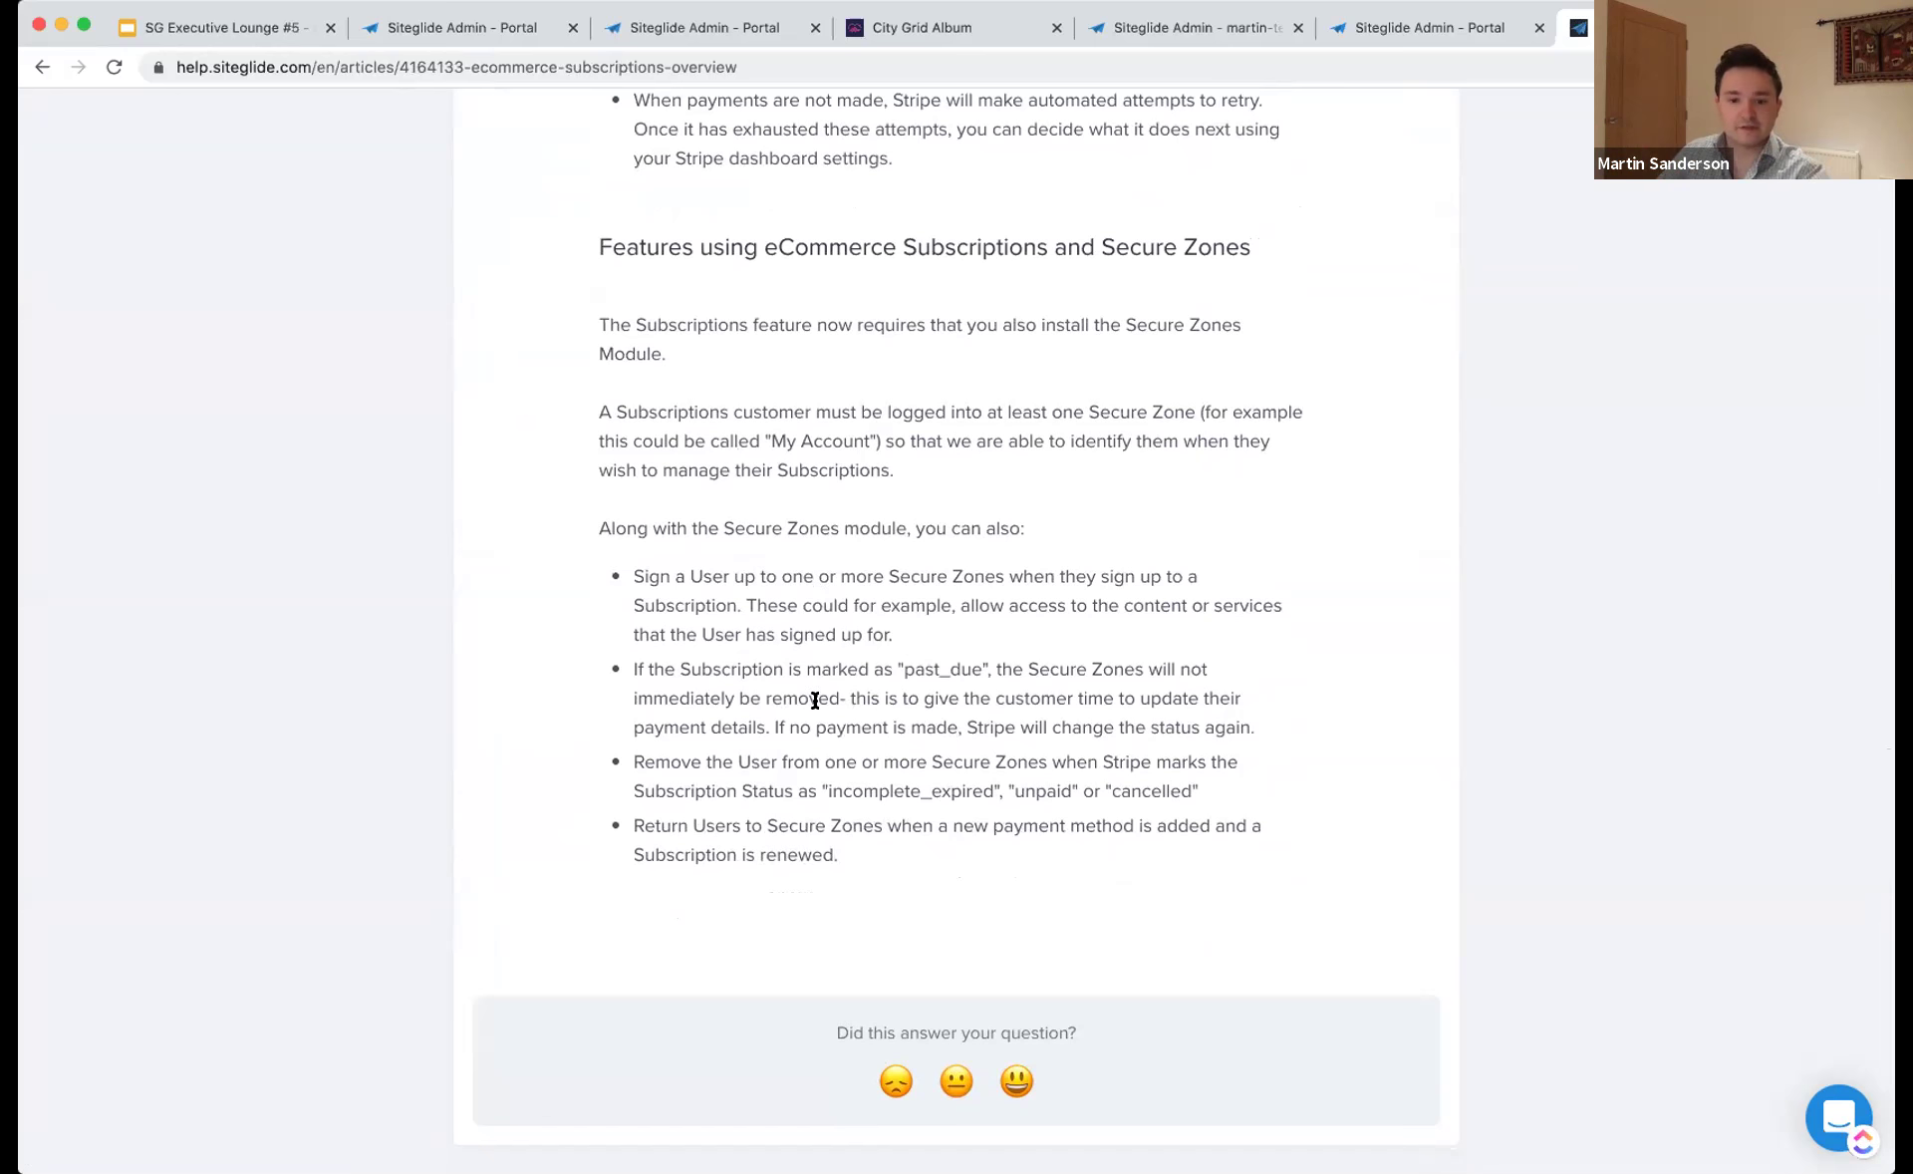
- Return to the eCommerce (Beta) collection and browse its Subscriptions articles
scroll(816, 700, "left", 5)
scroll(785, 691, "down", 15)
scroll(792, 695, "up", 3)
scroll(793, 694, "up", 2)
scroll(792, 694, "down", 20)
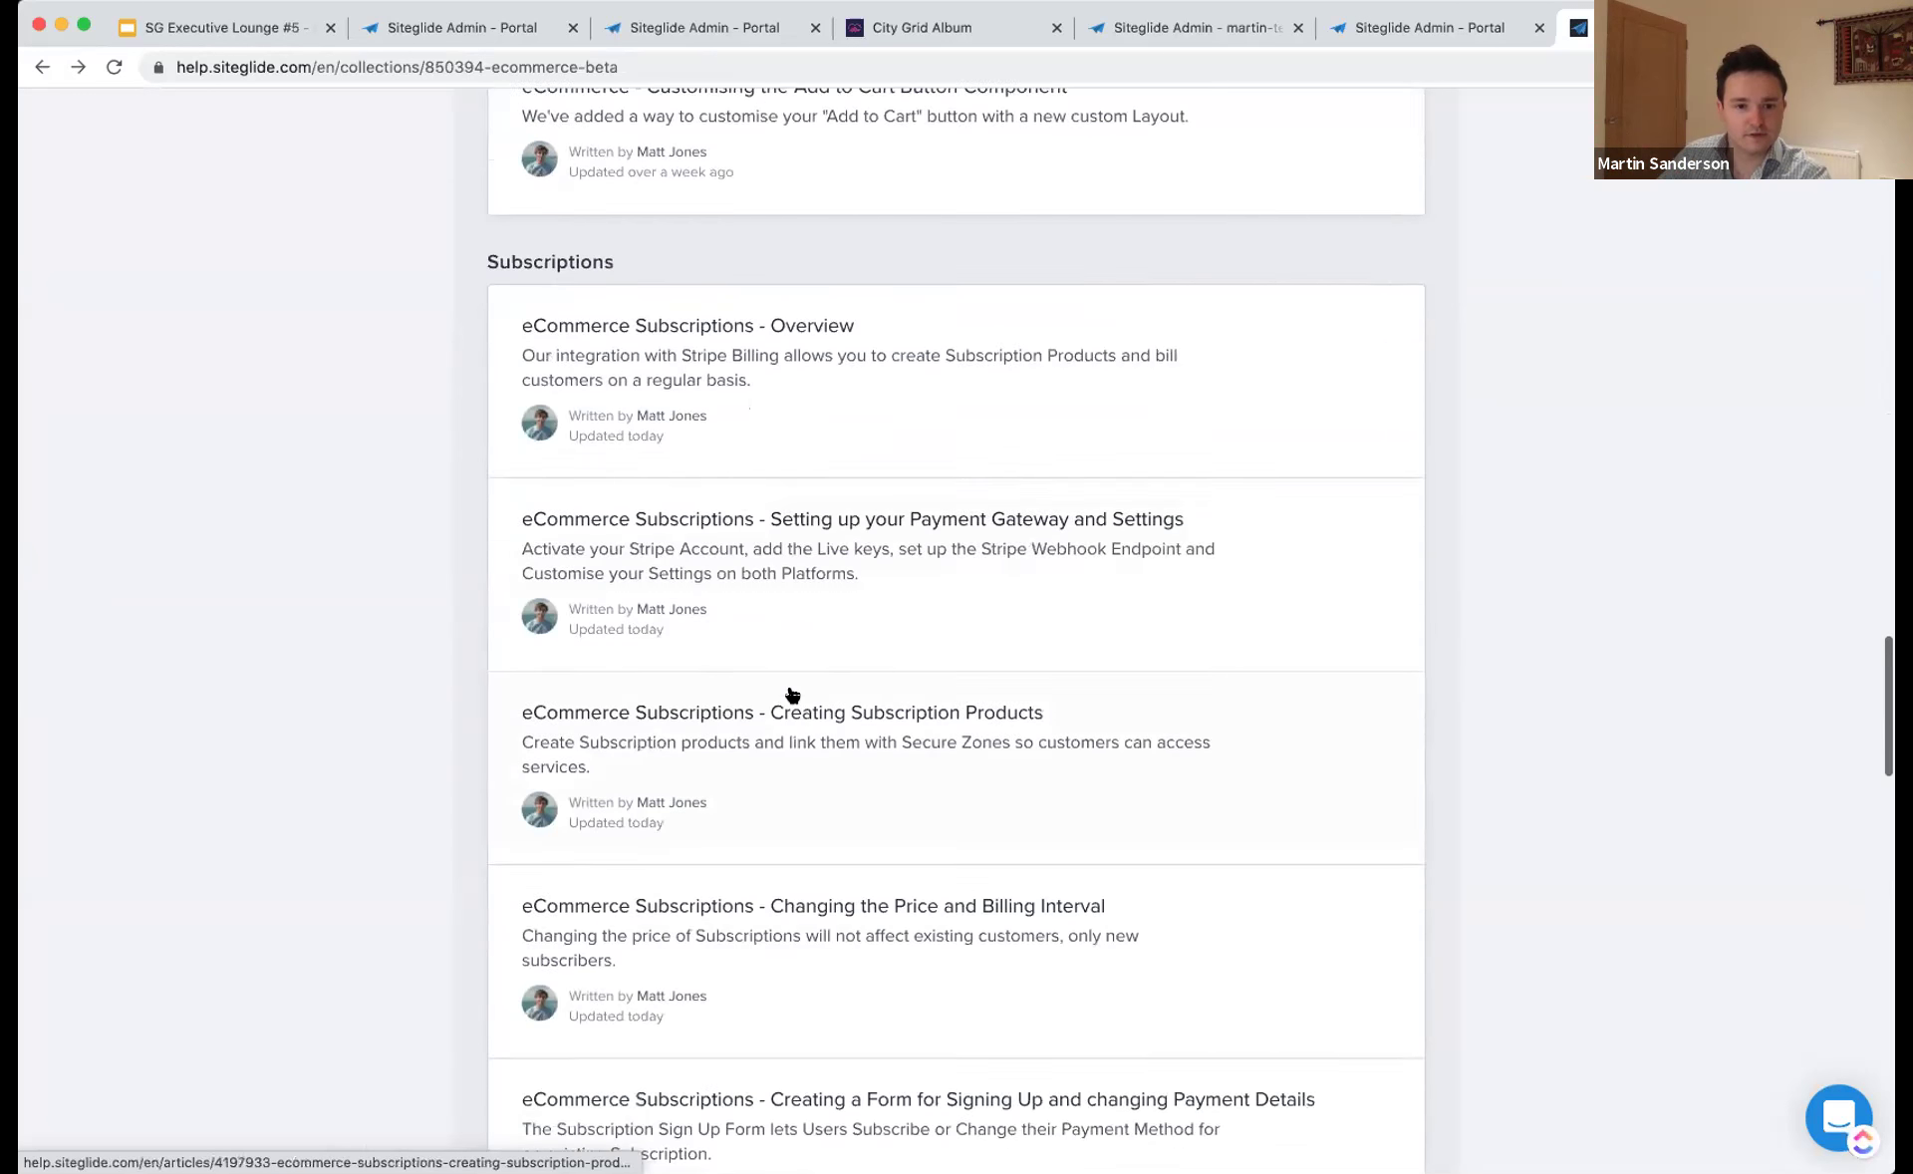
scroll(793, 694, "down", 3)
scroll(1039, 624, "down", 2)
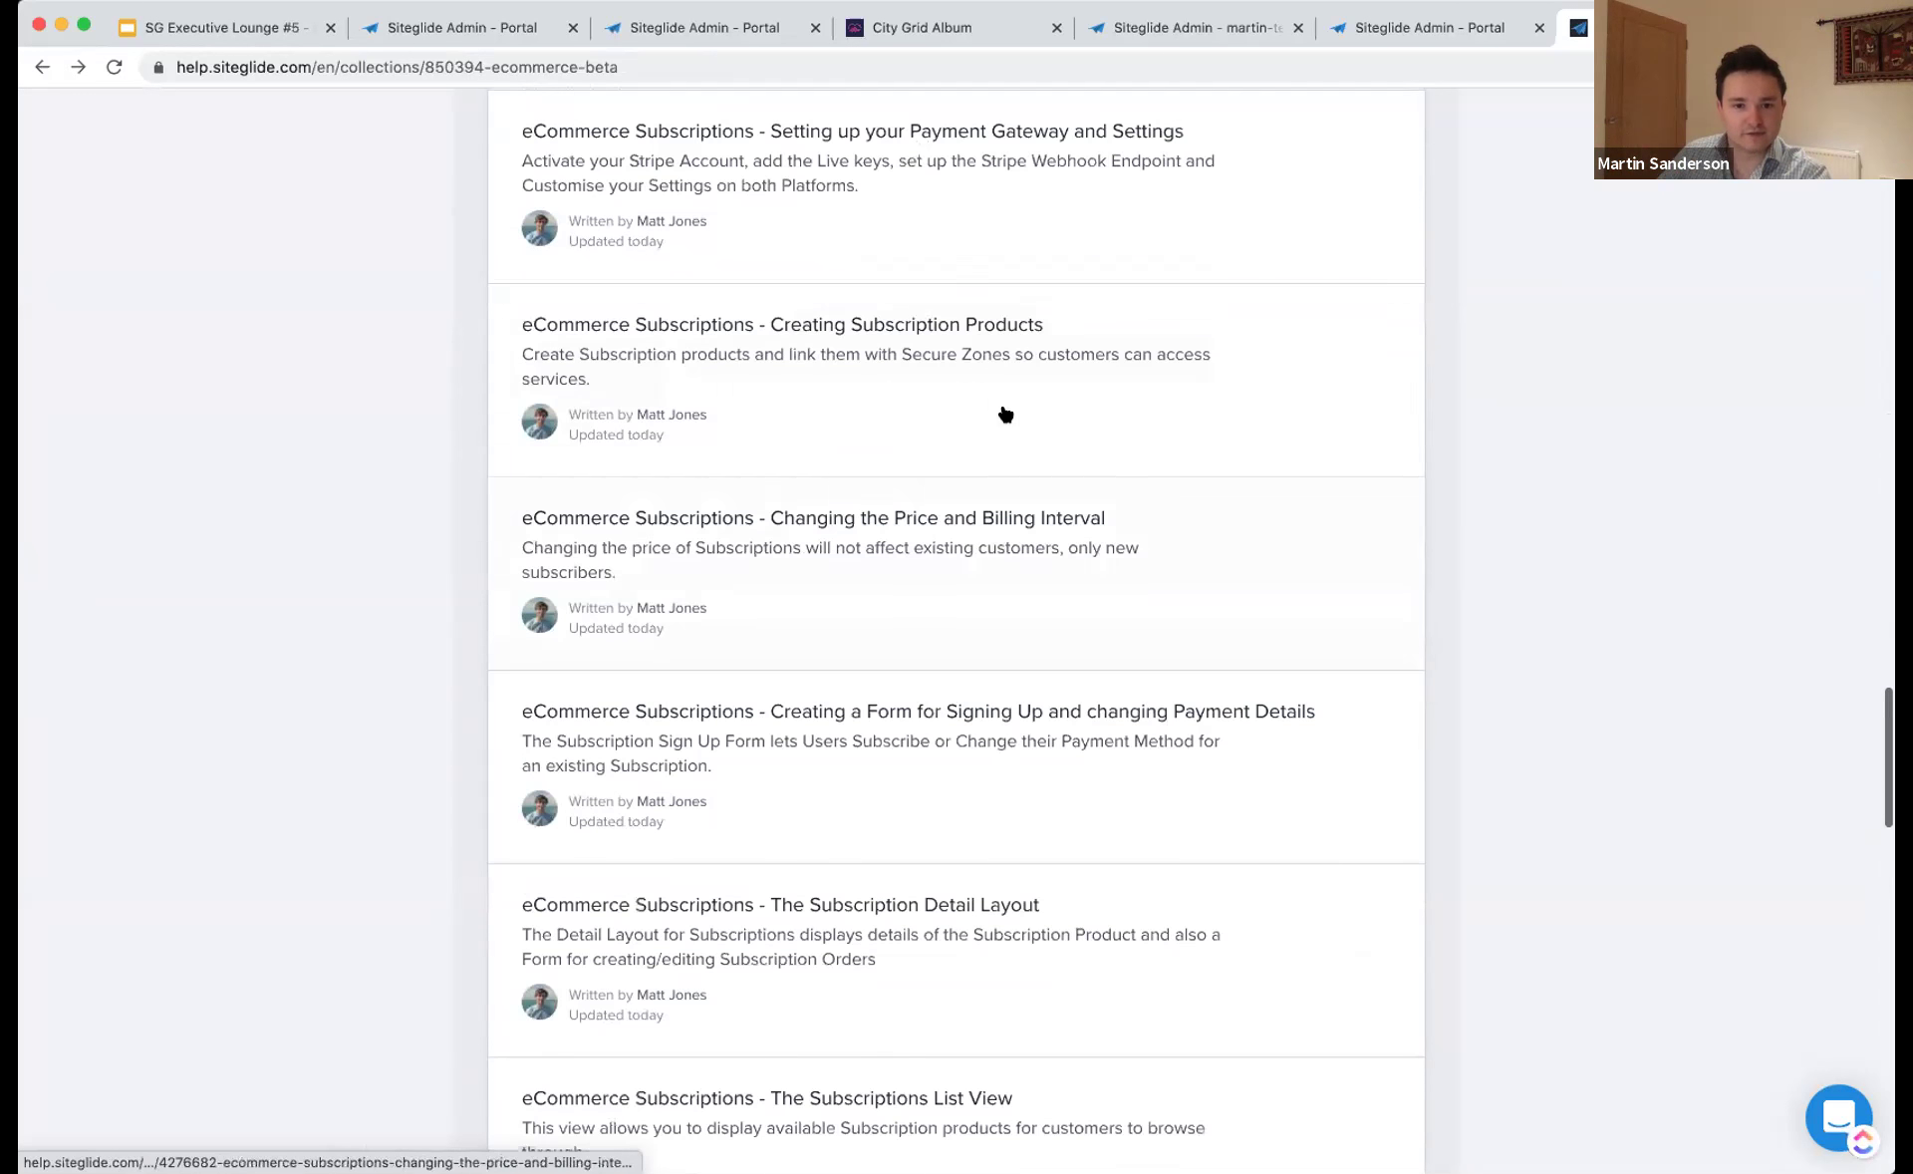
- Open the eCommerce Subscriptions - Creating Subscription Products article and review its steps on adding products, pricing and Secure Zones
left_click(1020, 415)
scroll(1138, 950, "down", 10)
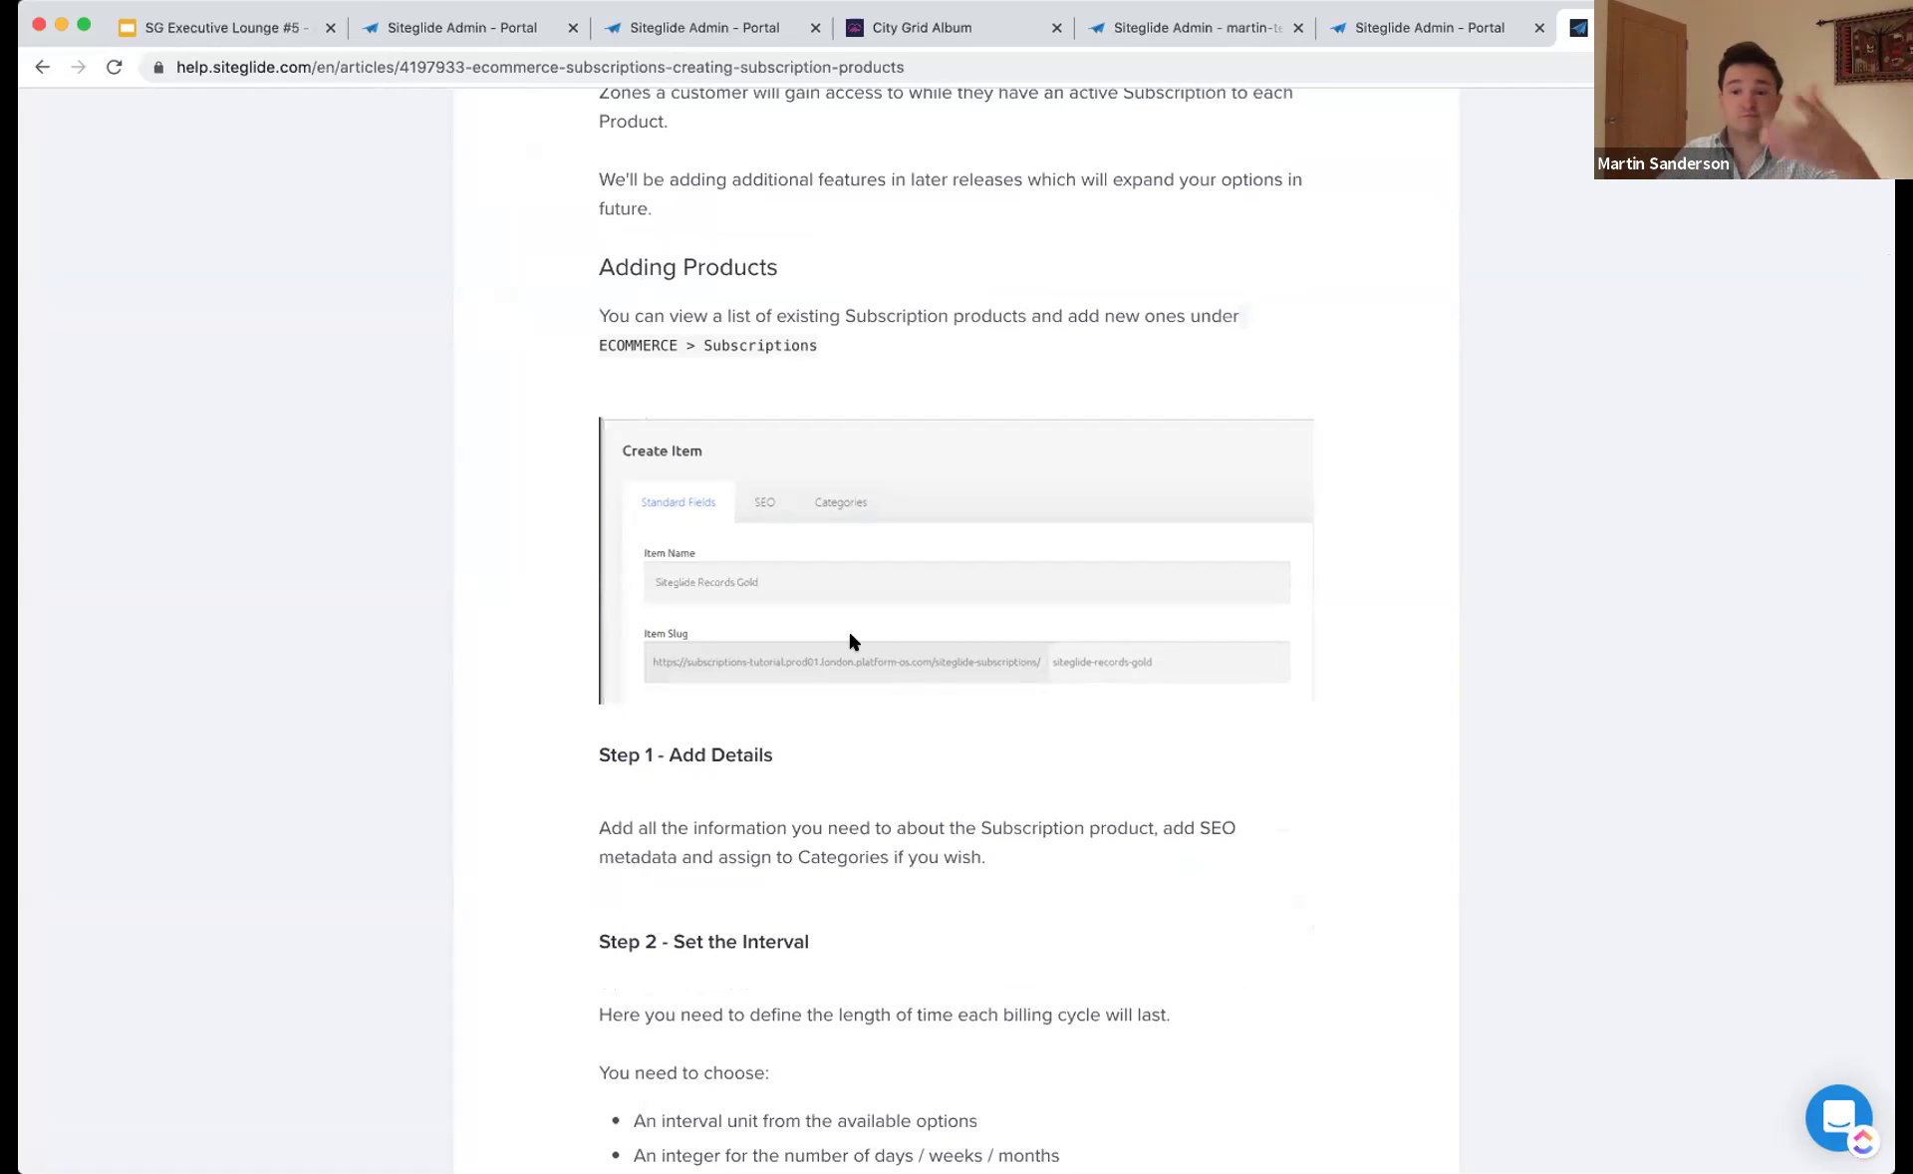
scroll(602, 479, "down", 12)
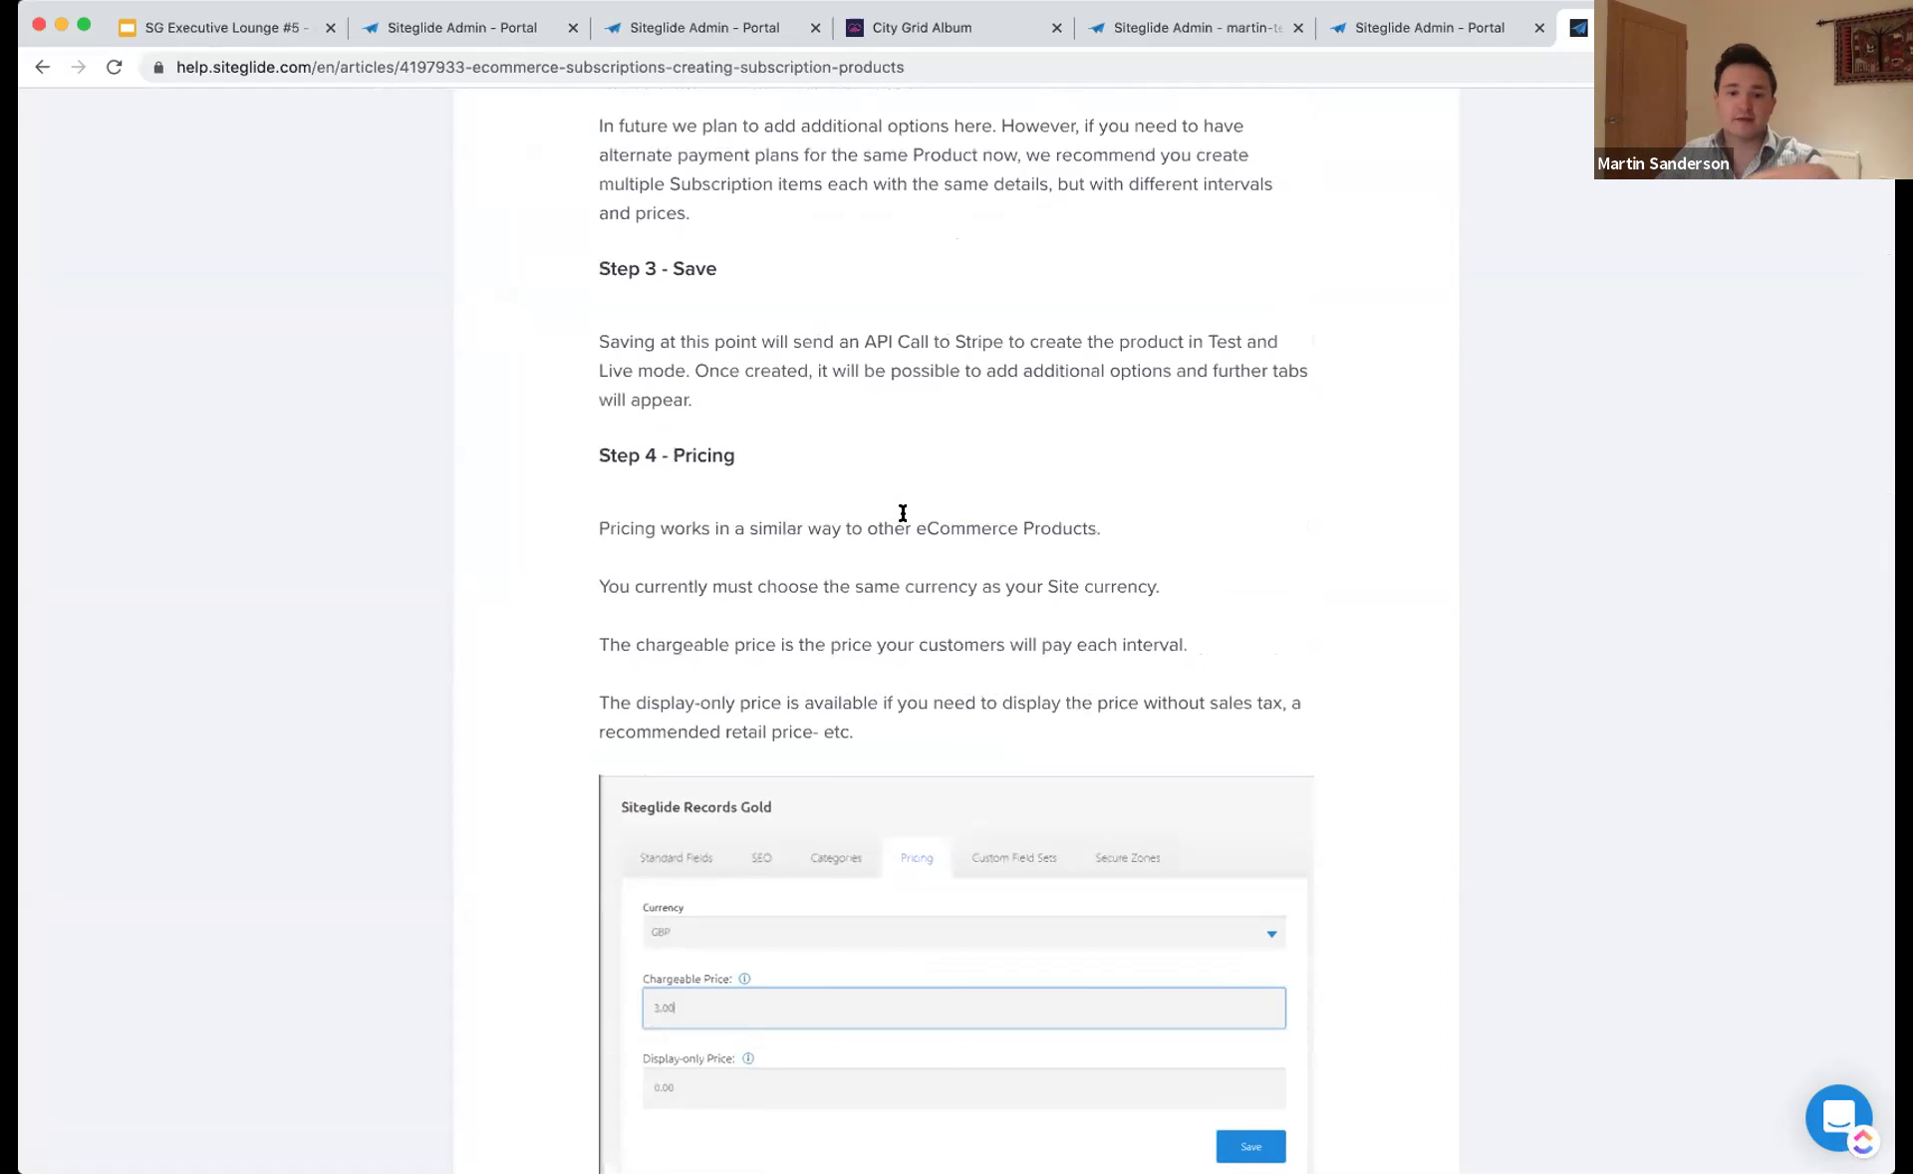
scroll(903, 513, "down", 5)
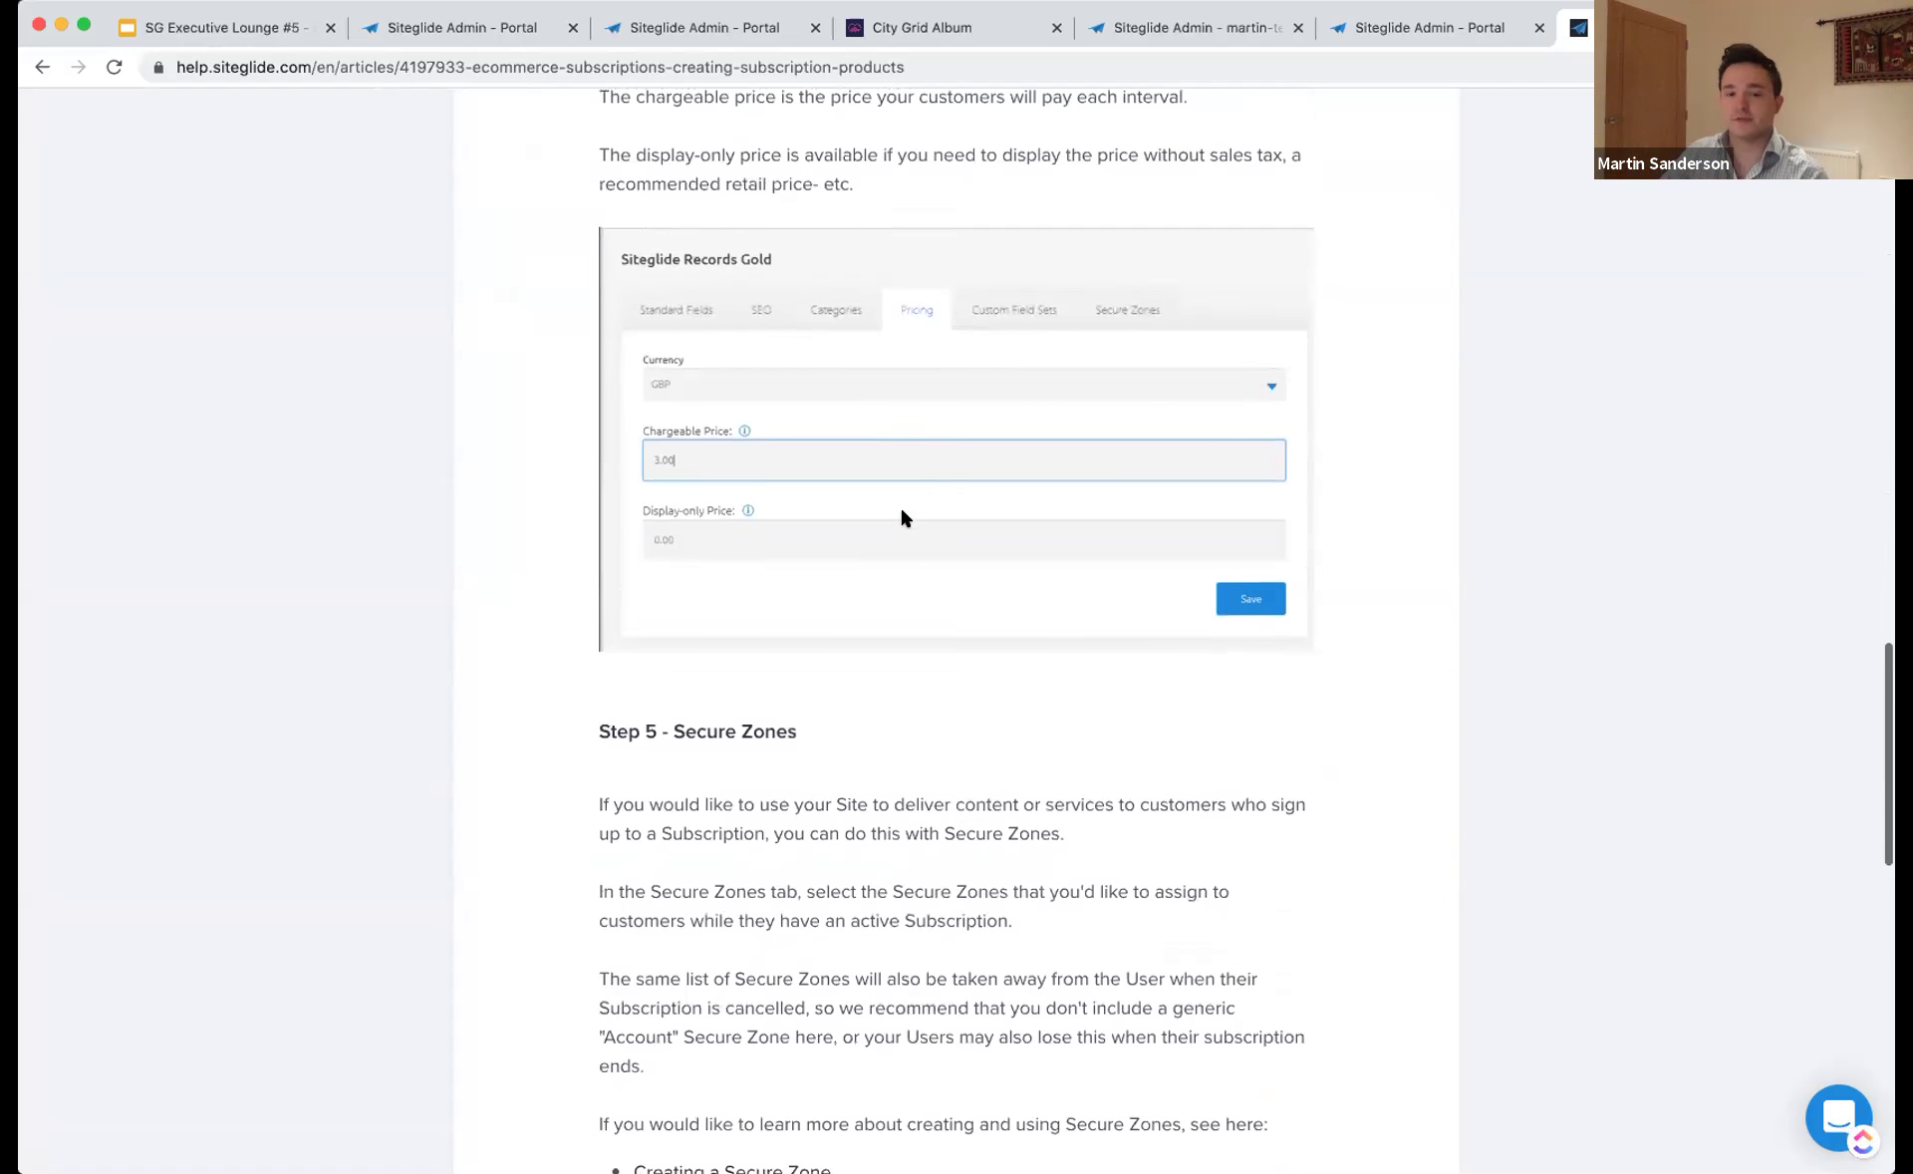
scroll(903, 513, "down", 12)
scroll(903, 512, "up", 20)
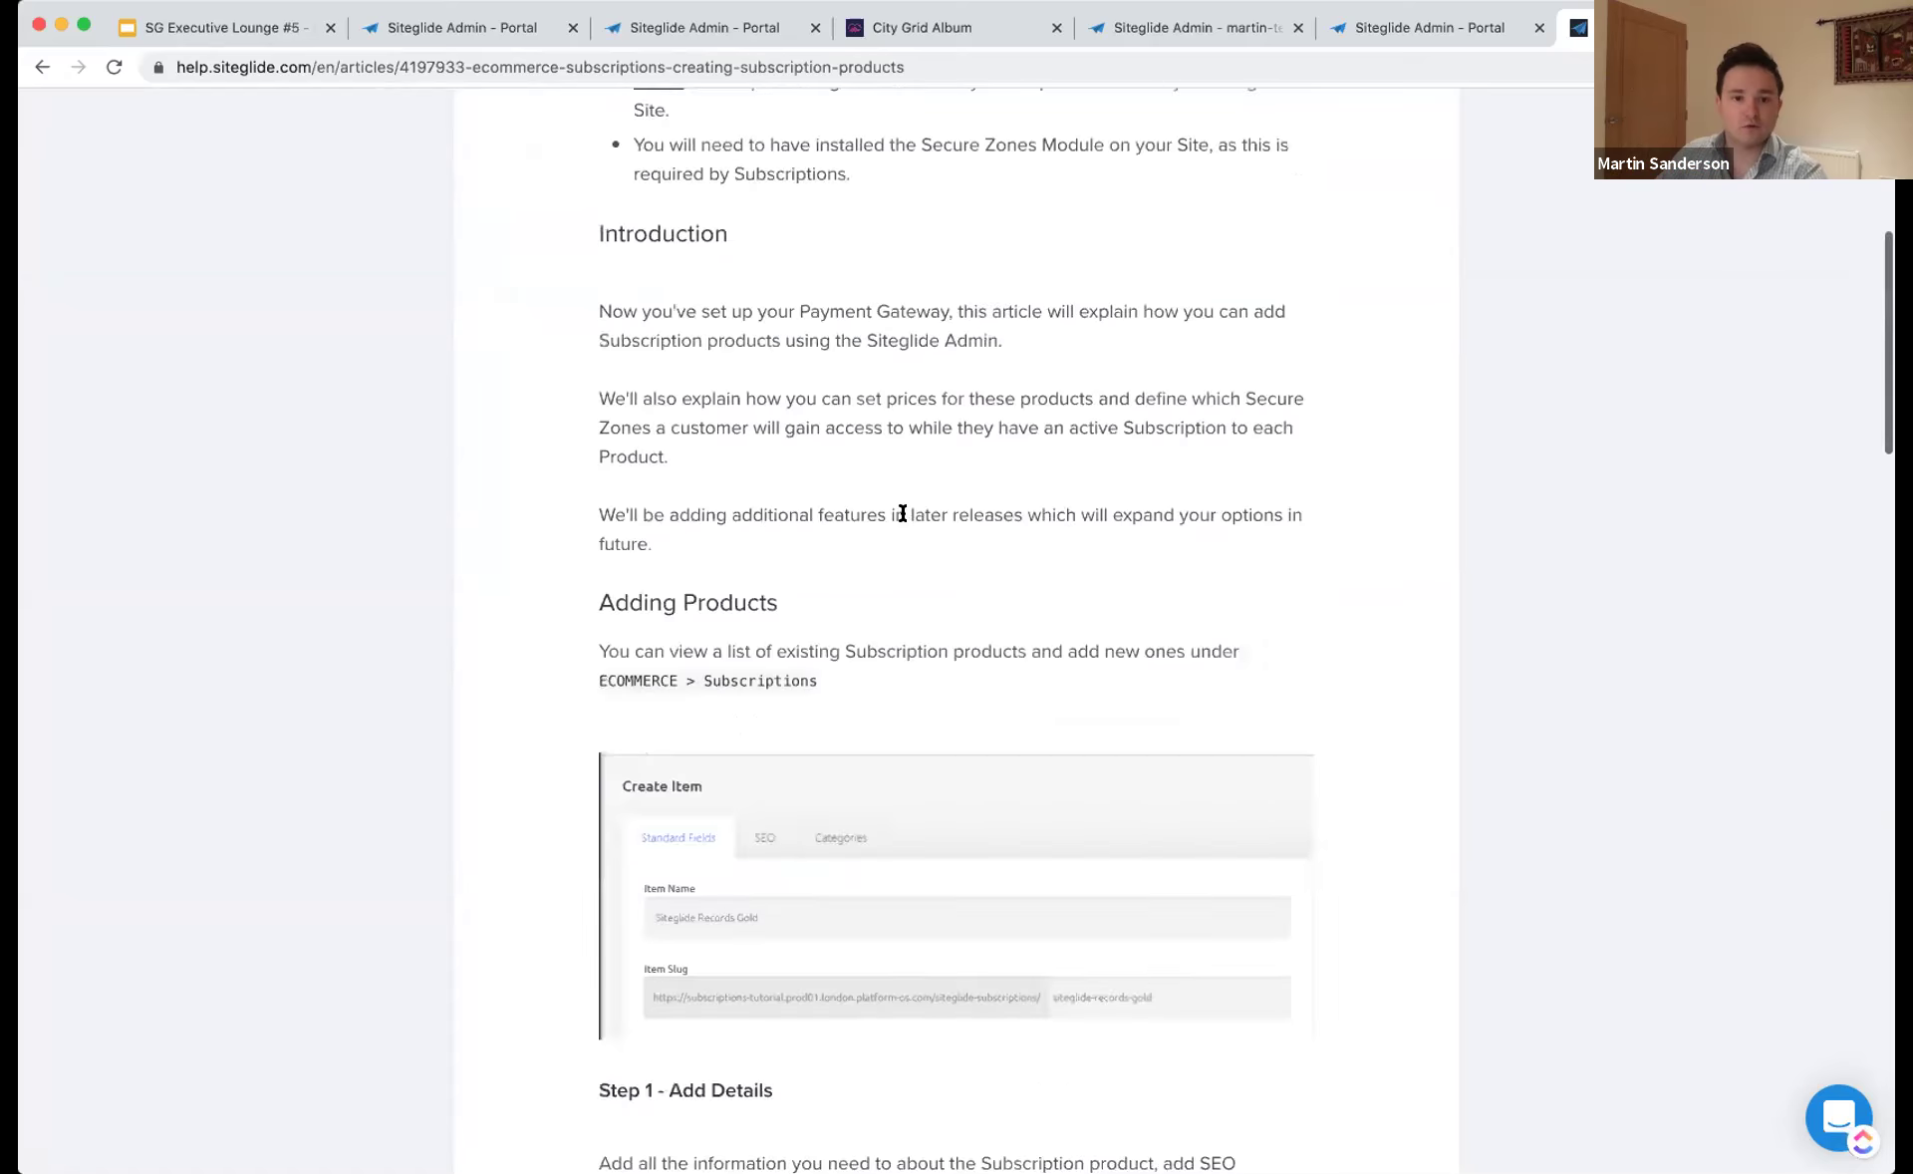
scroll(903, 512, "up", 7)
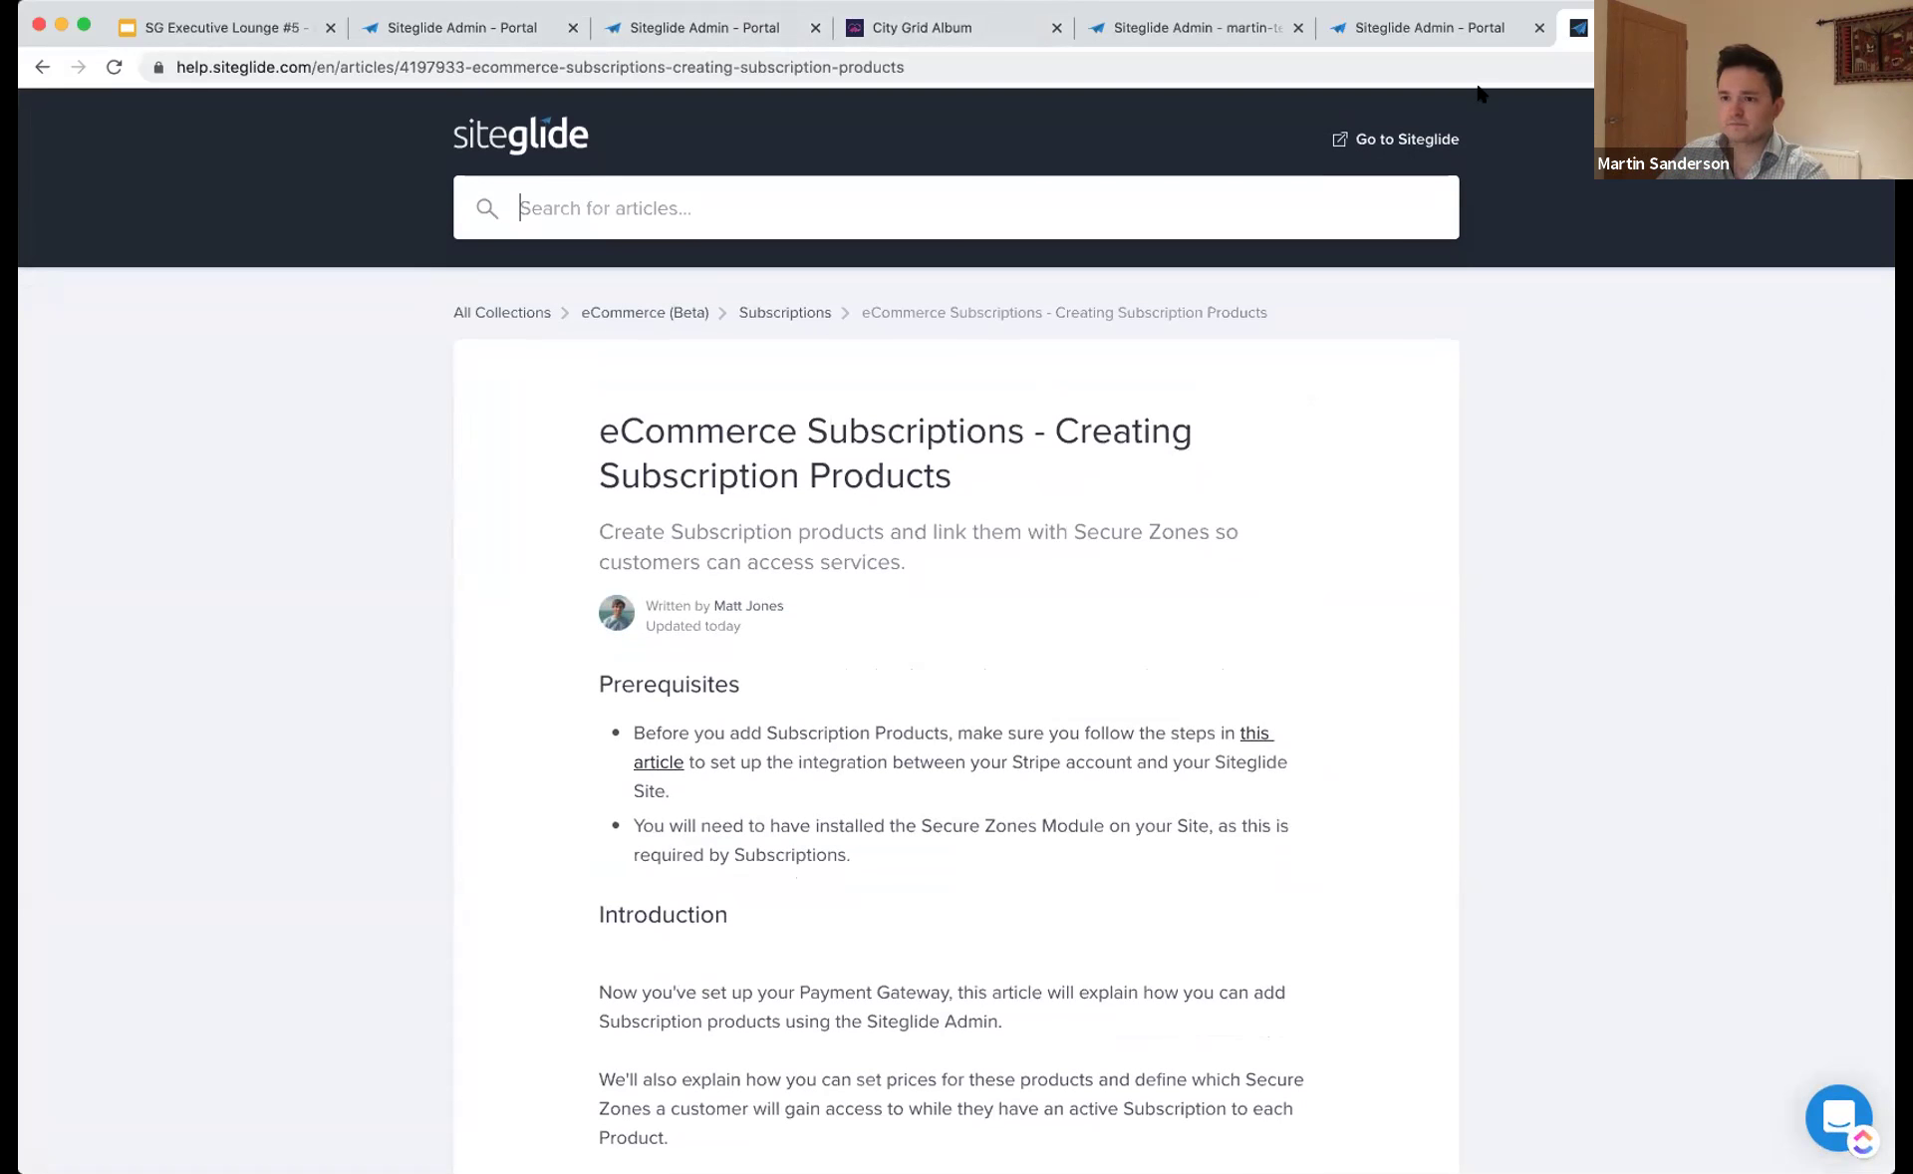
- Switch to the SG Executive Lounge #5 presentation in Google Slides, present from the eCommerce Module slide and advance to Our Next Focuses
key("super+Tab")
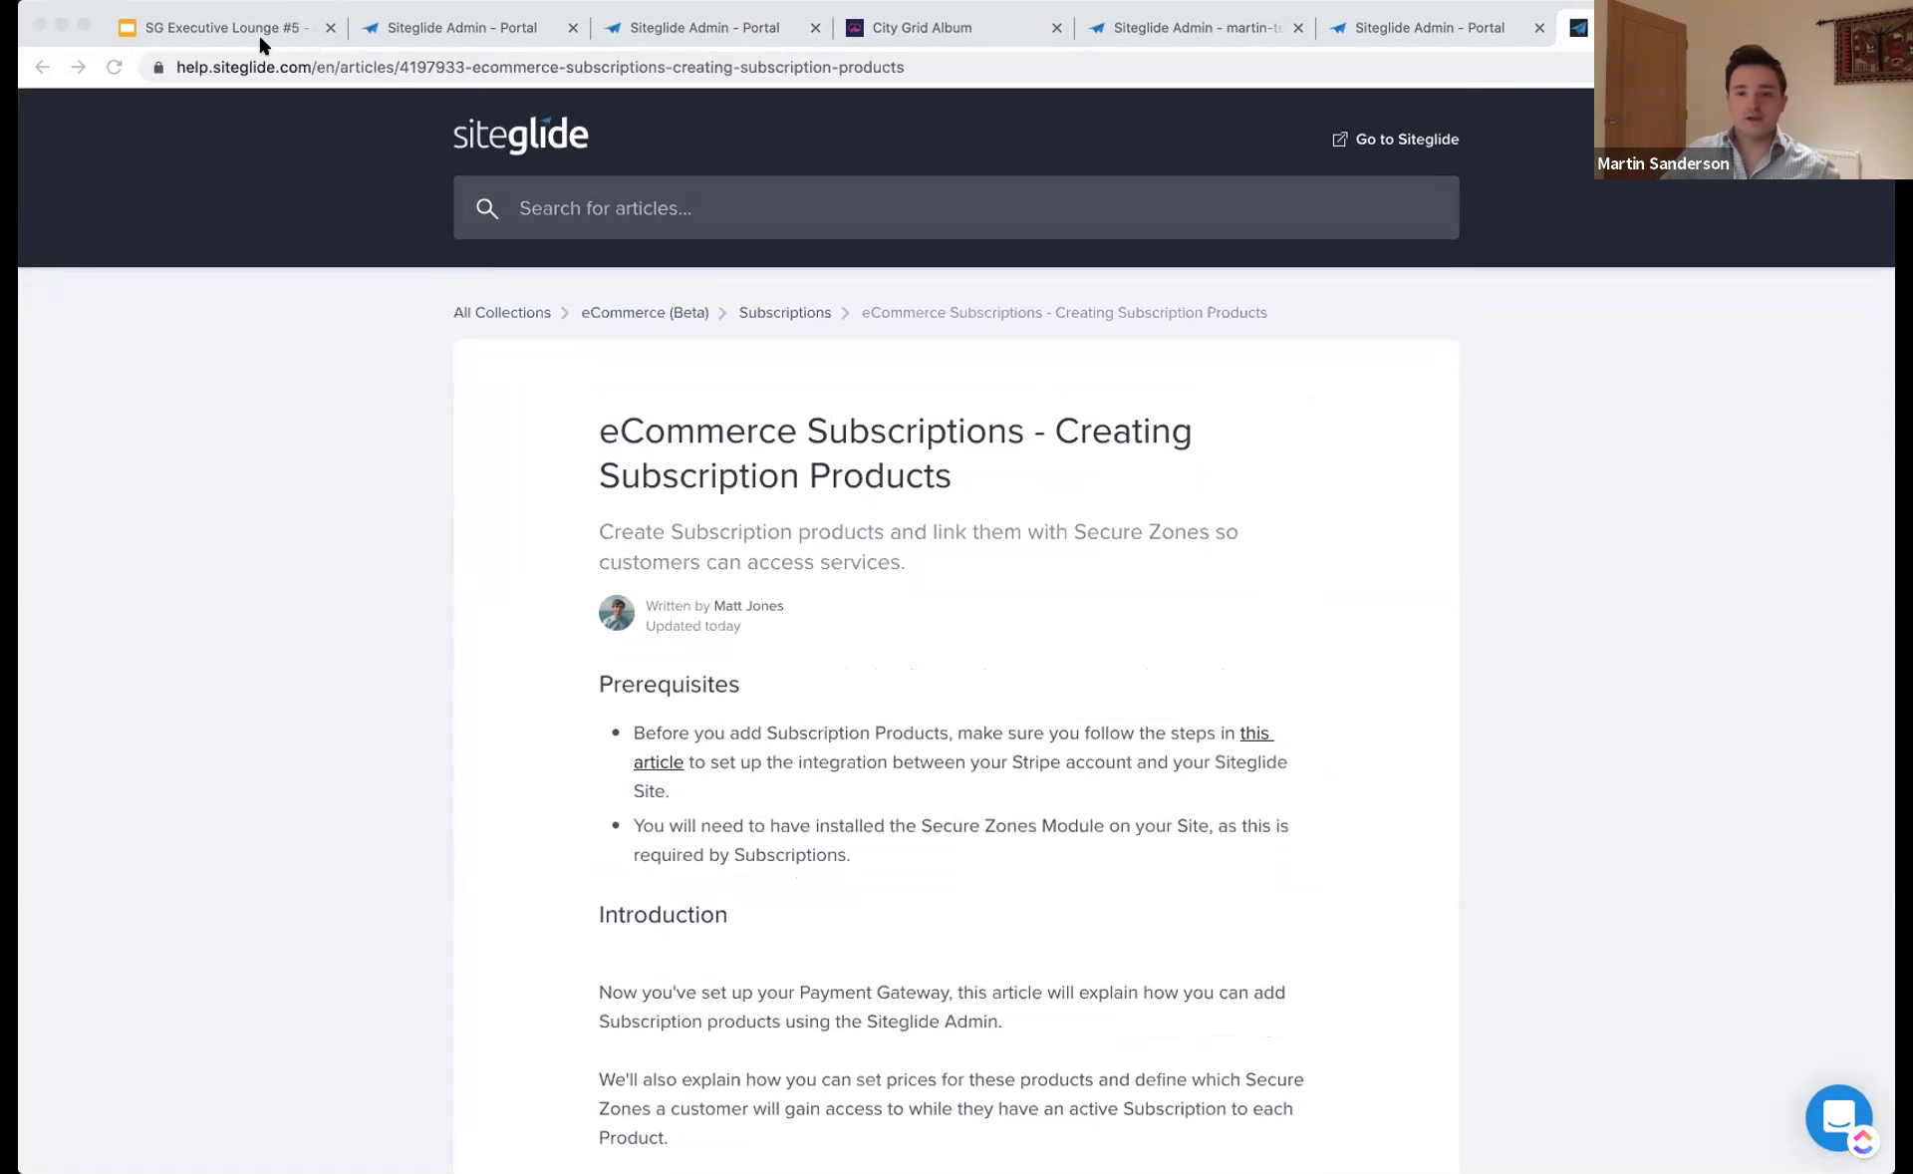
left_click(214, 31)
left_click(214, 32)
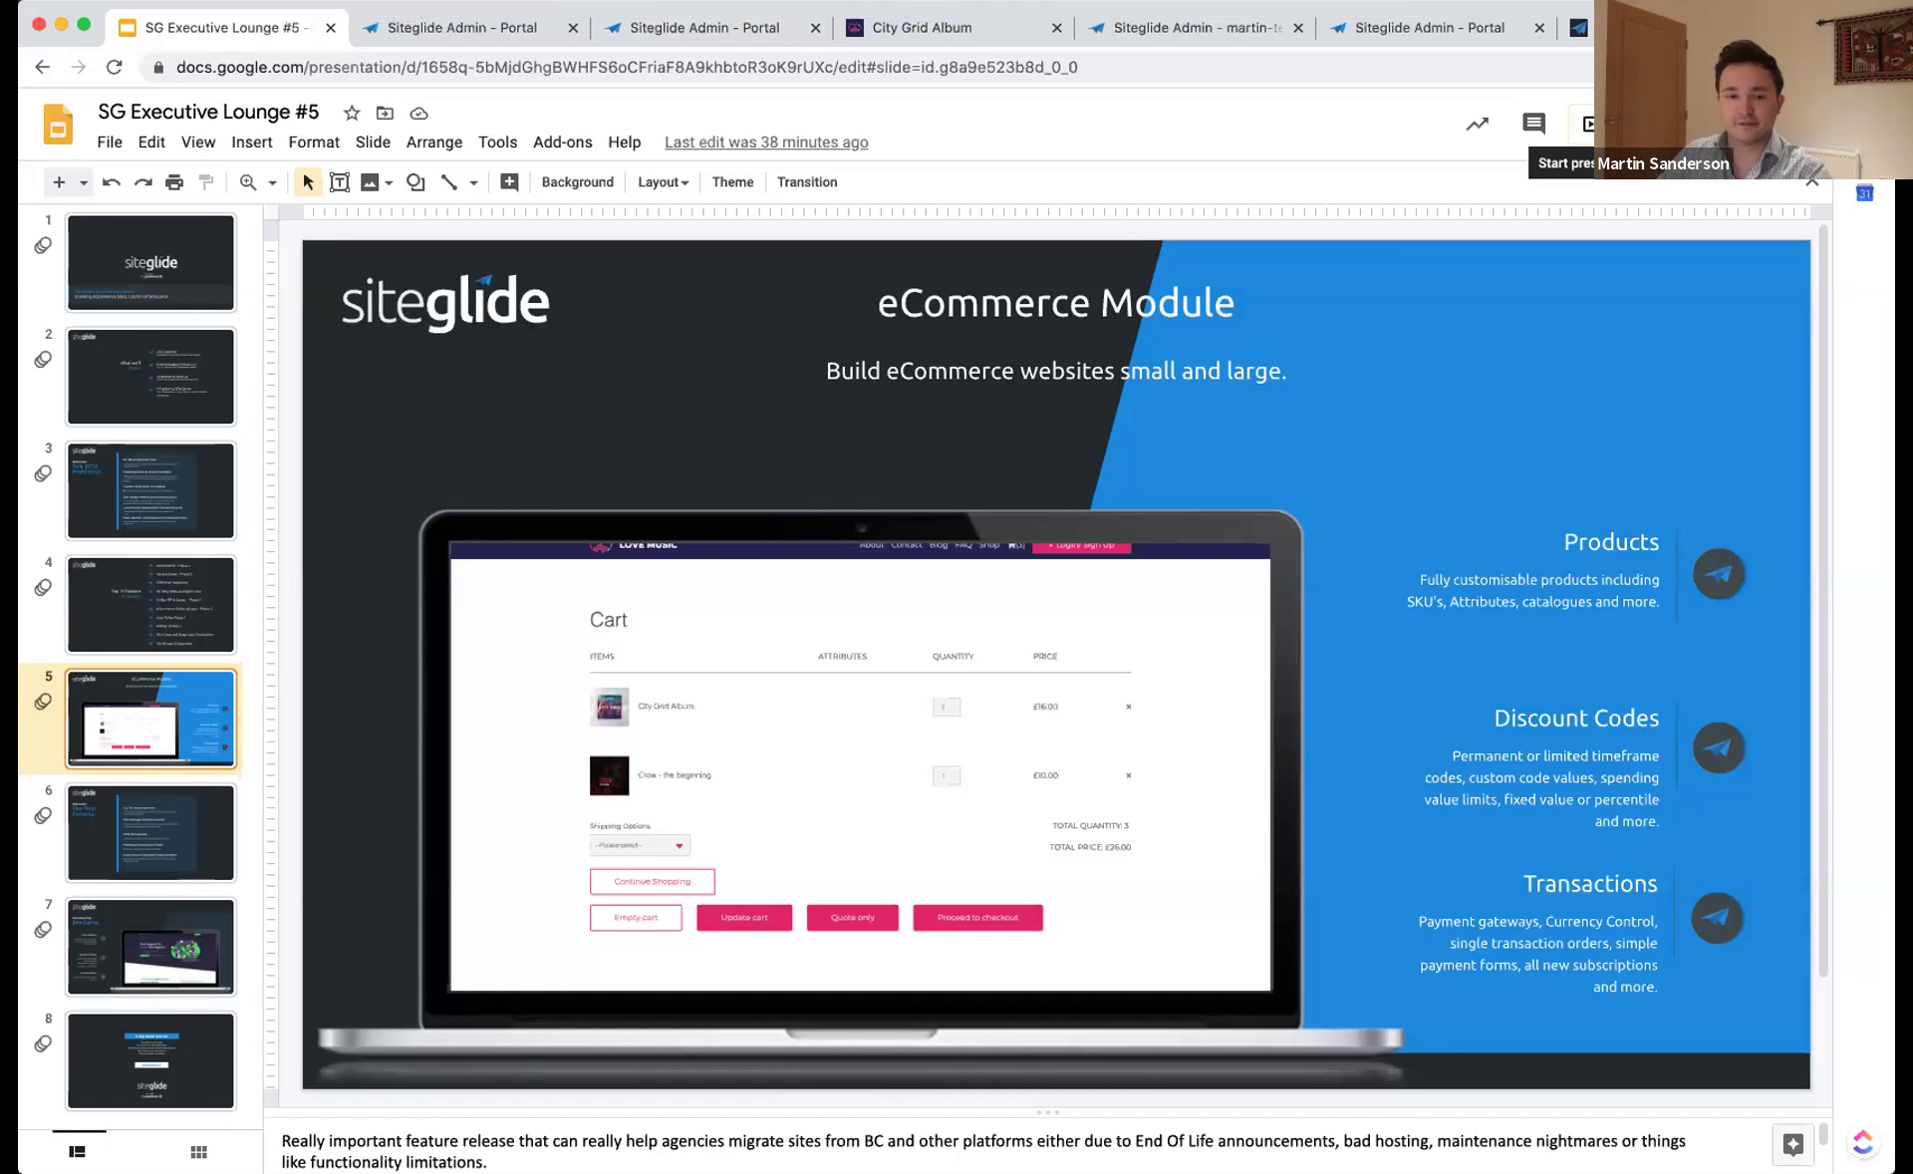
left_click(1590, 124)
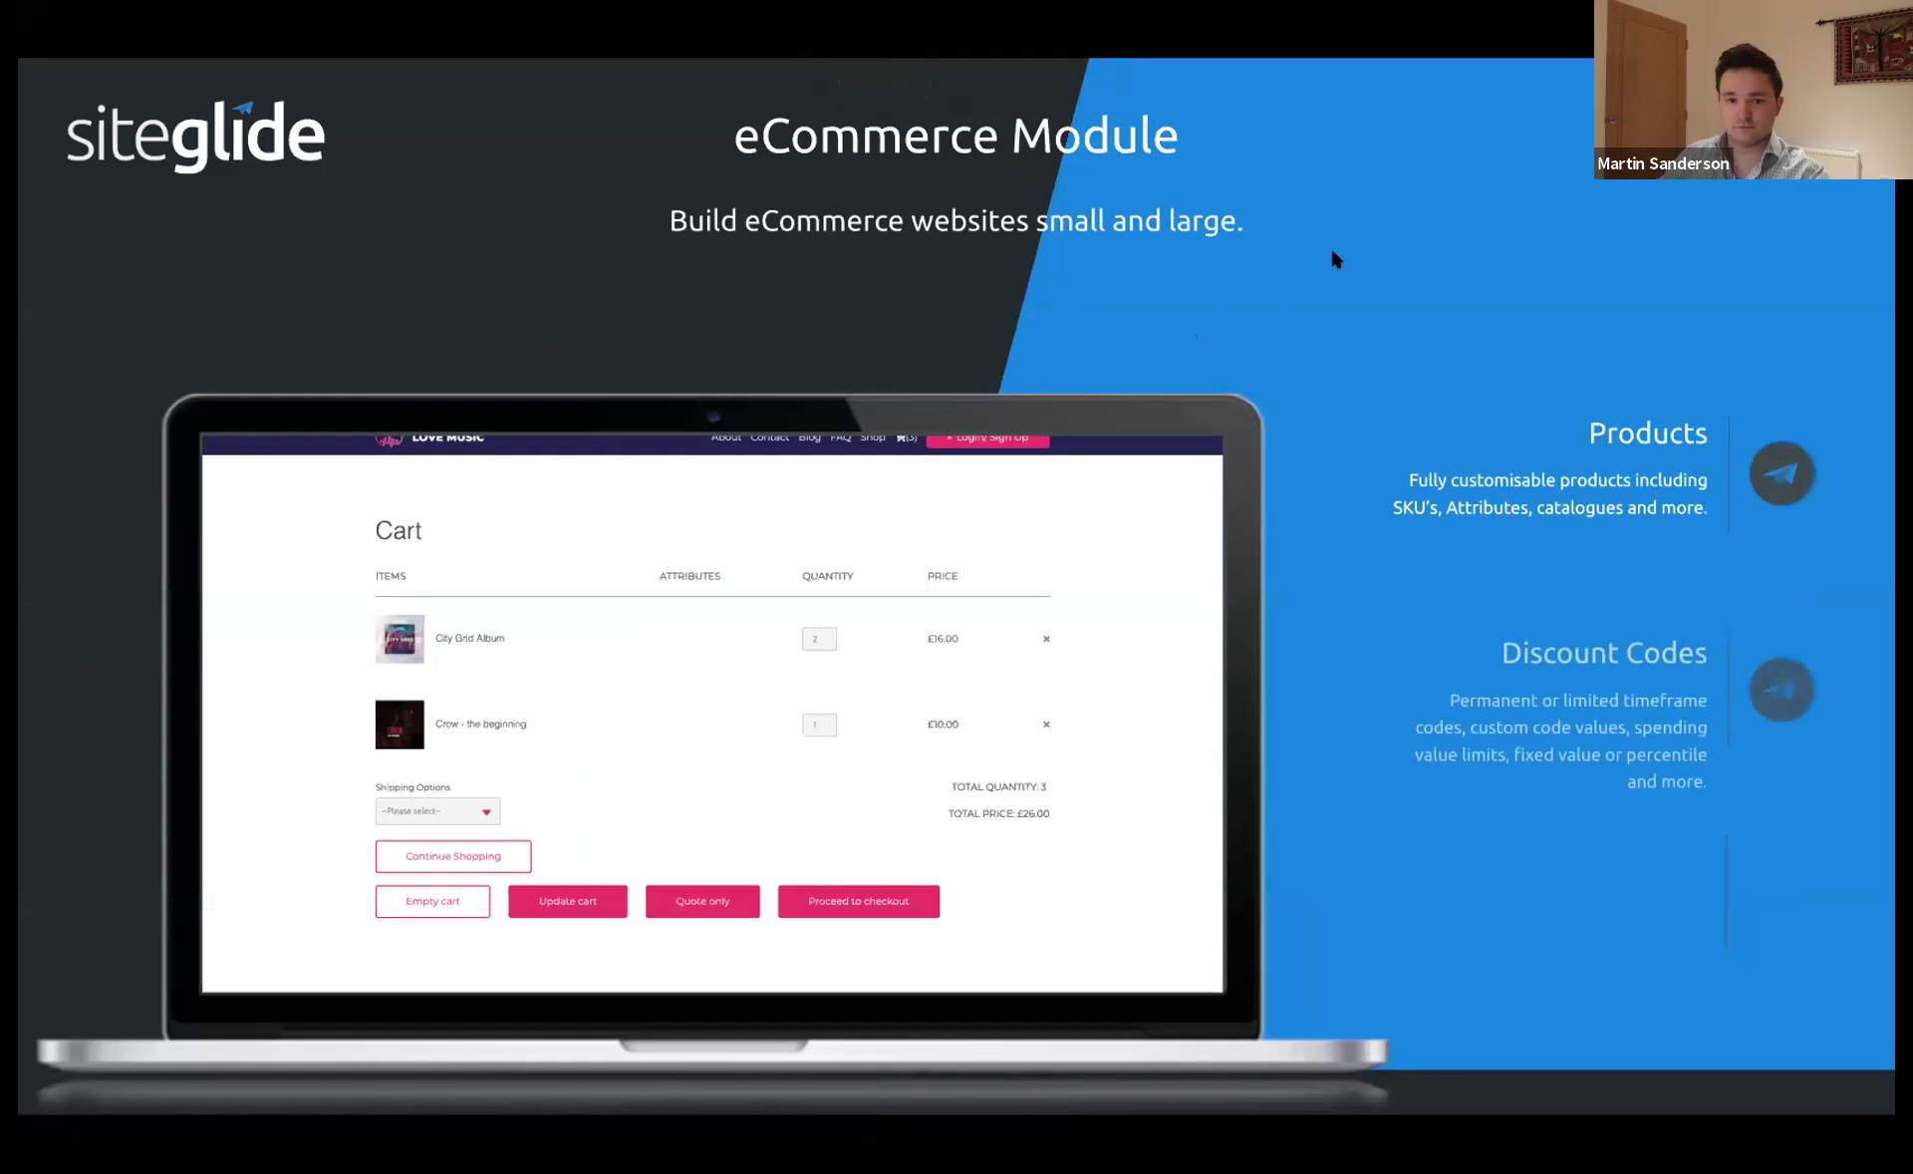
key("Right")
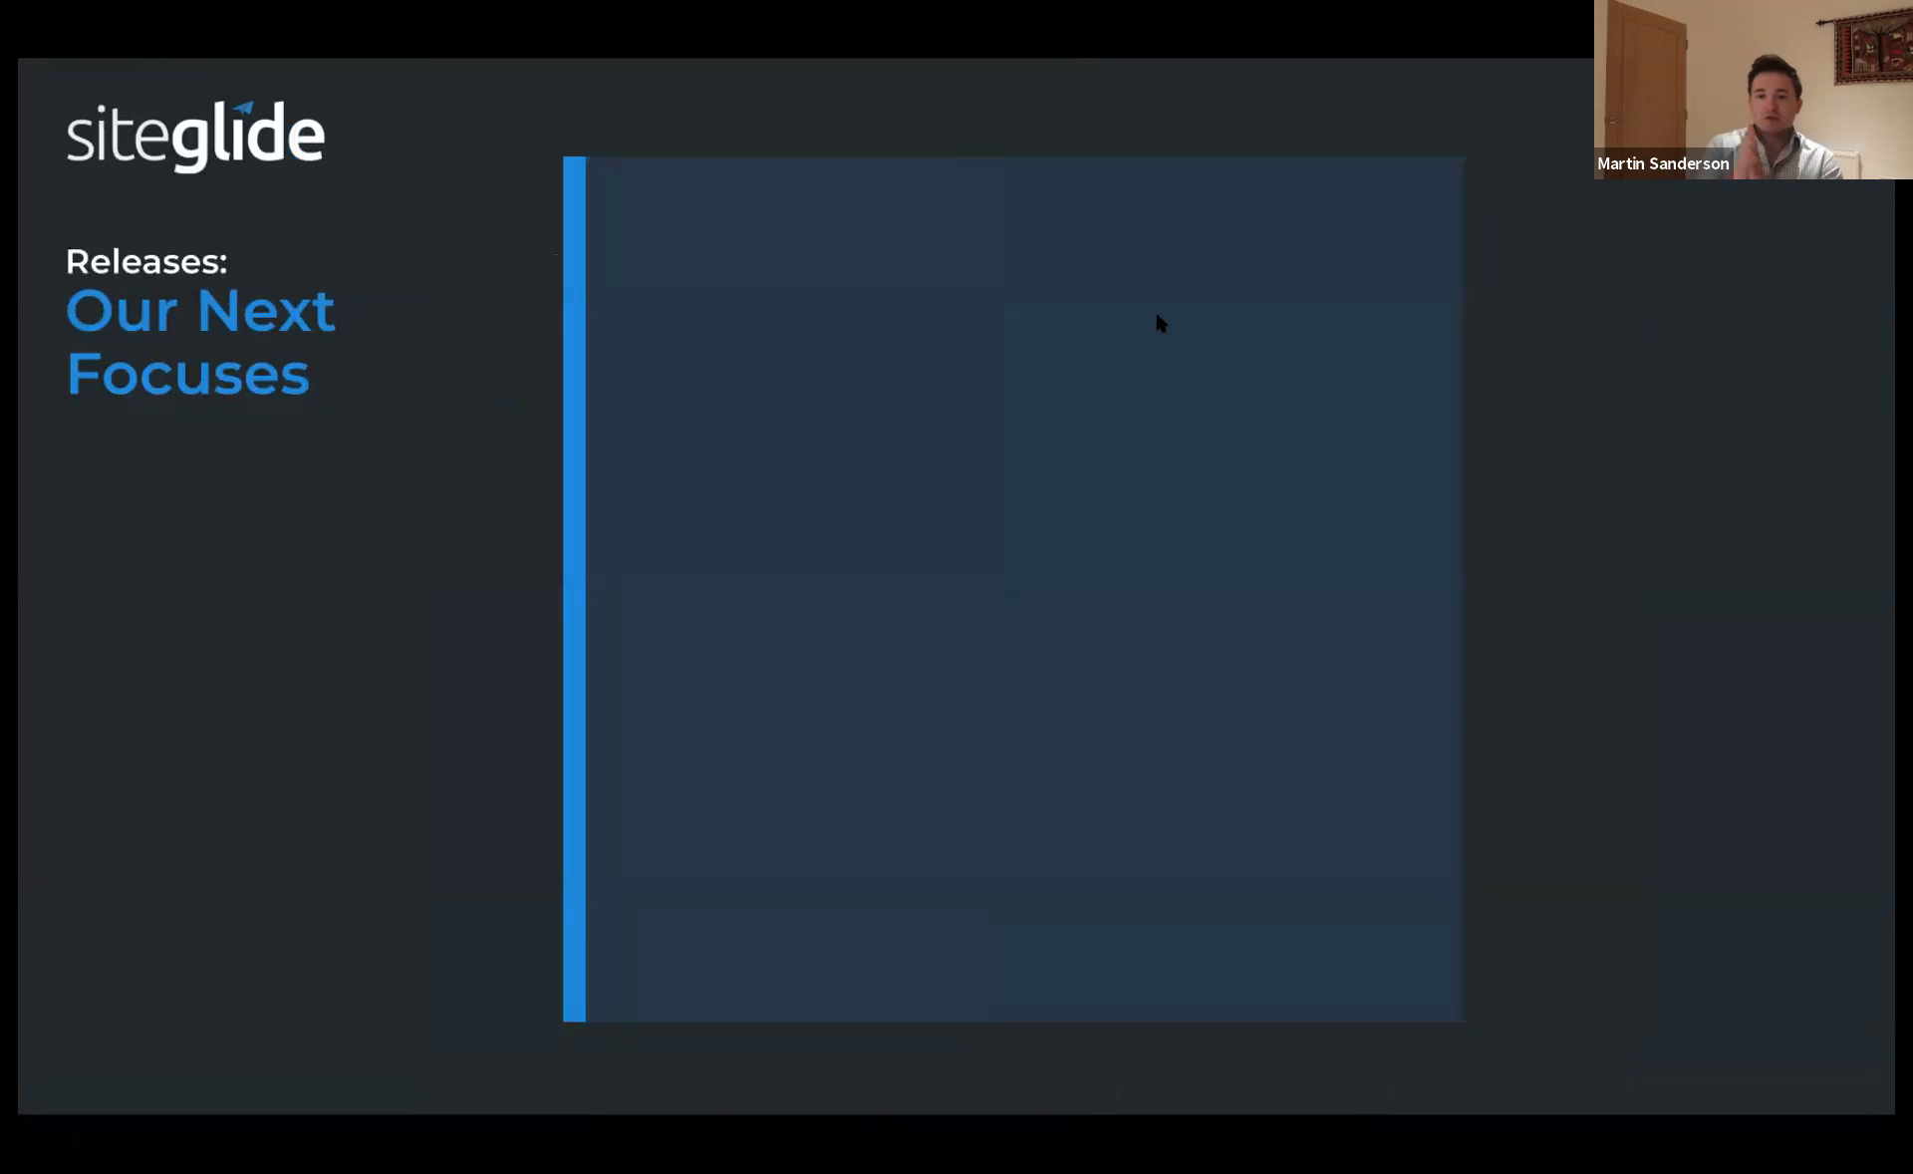